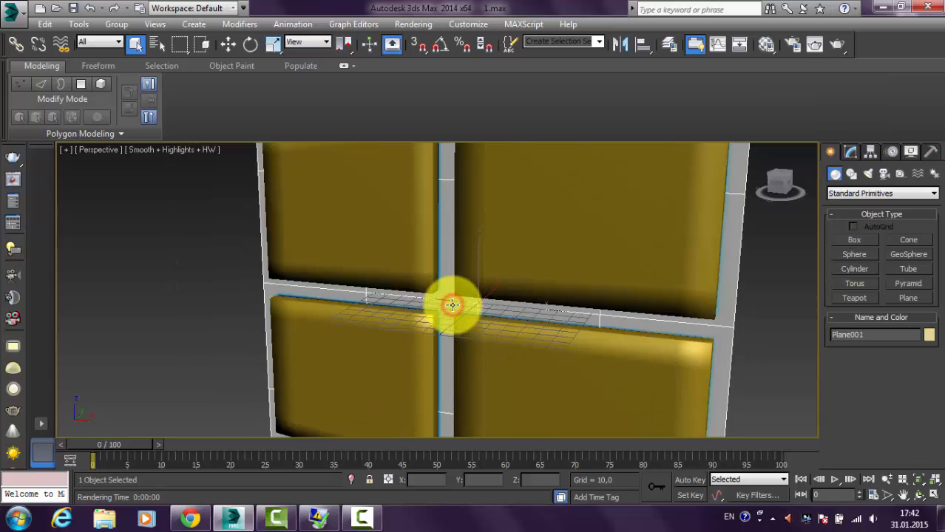
click(453, 304)
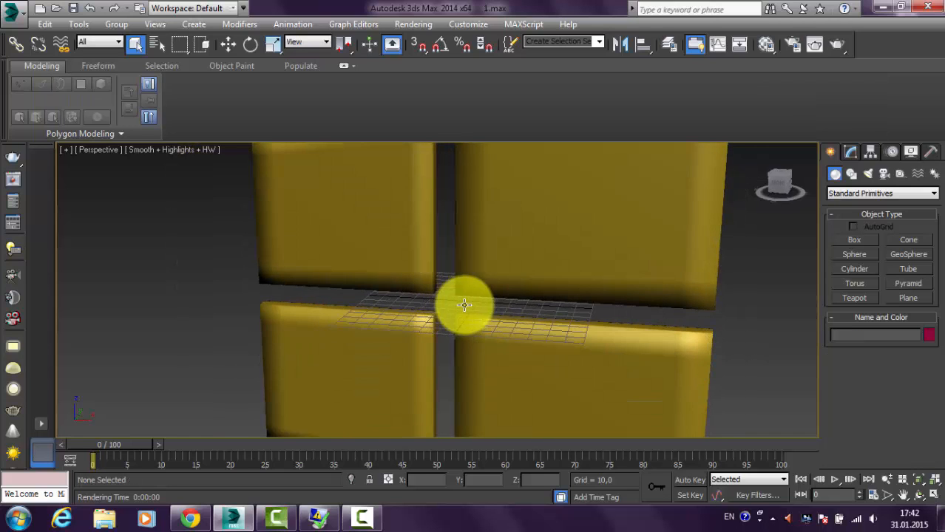
alt+middle_drag(476, 307, 507, 310)
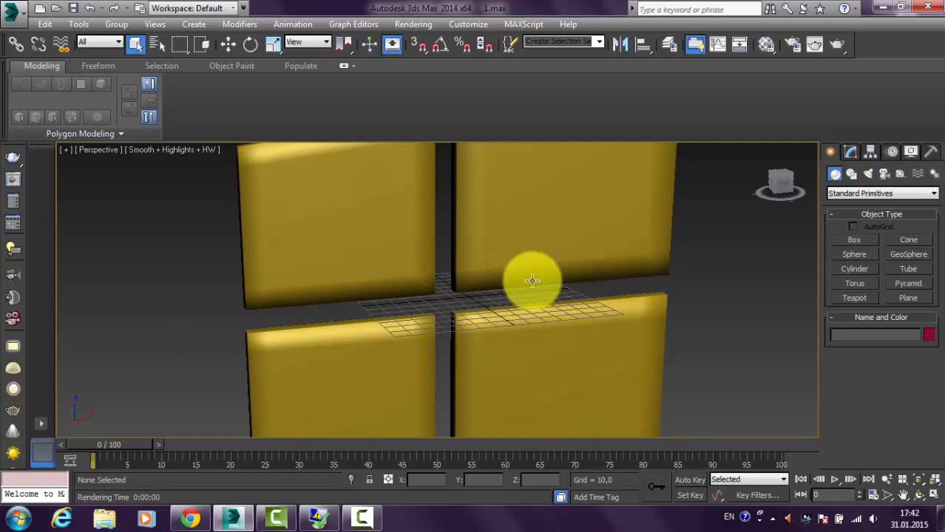
scroll(536, 277, down, 3)
click(547, 244)
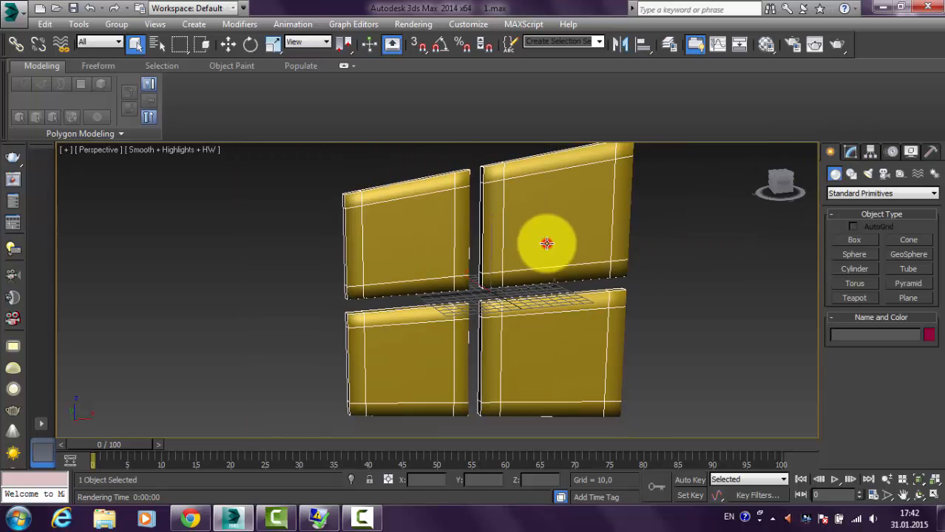
click(712, 305)
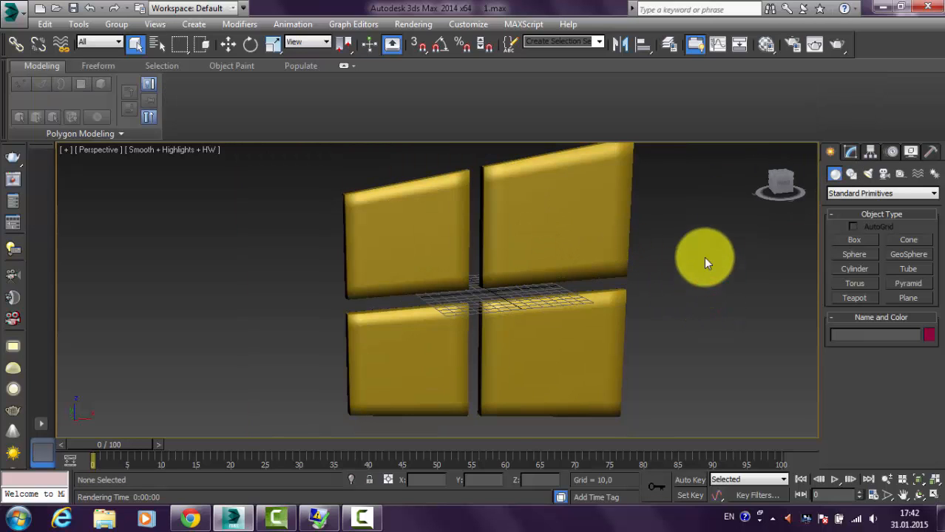
- Assign NVIDIA mental ray as the production renderer in the render setup
click(793, 45)
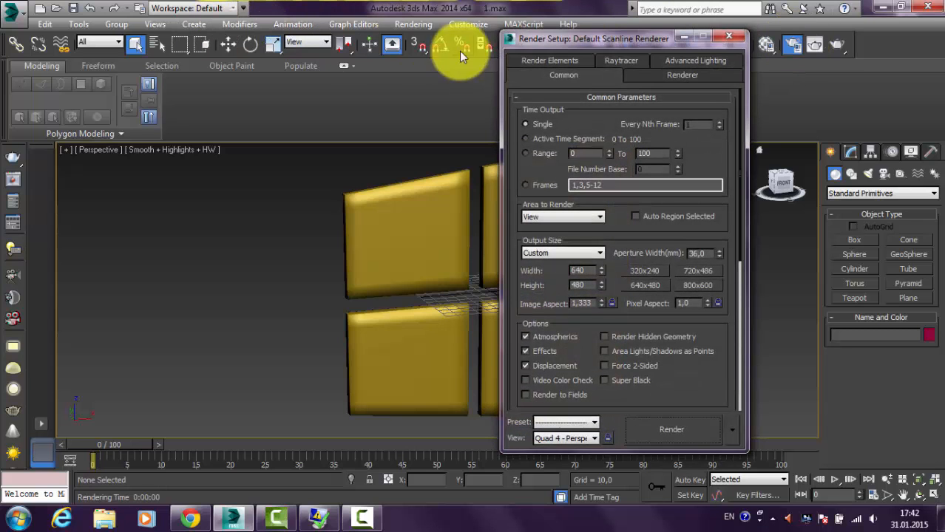
drag(734, 386, 717, 91)
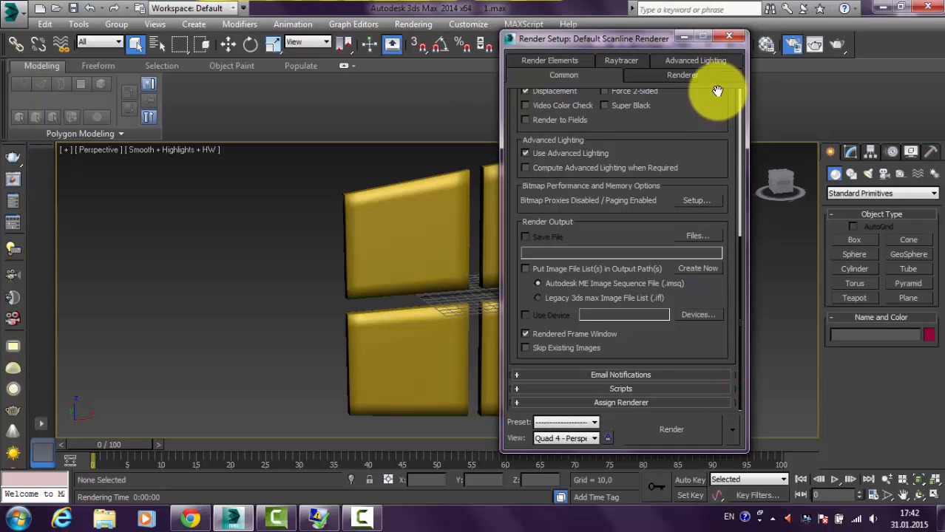
click(644, 403)
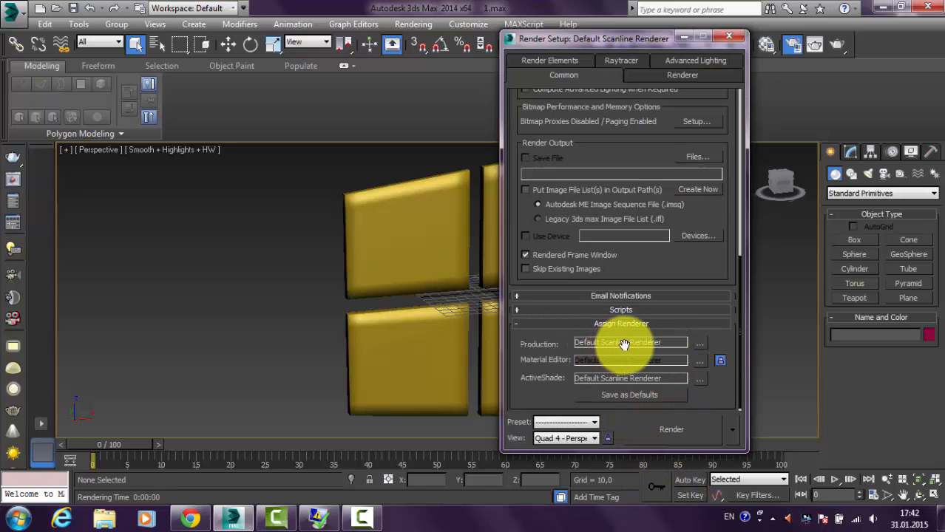
click(699, 343)
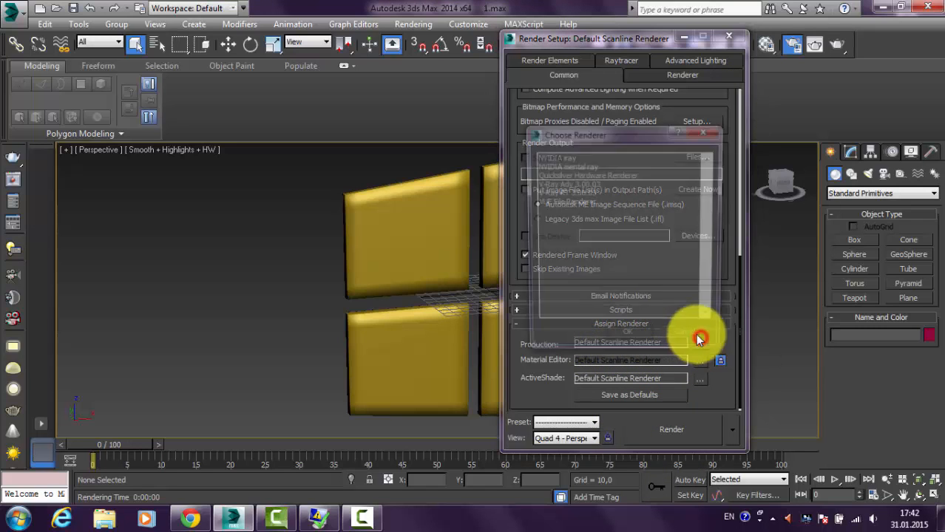
double_click(586, 166)
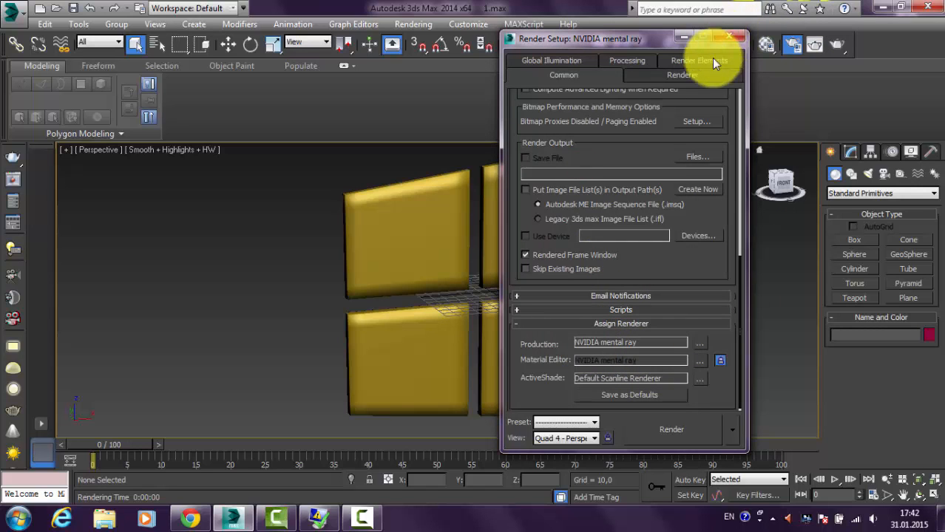
- Assign the Glare map as the camera output shader in the renderer's Camera Effects and enable Output
click(676, 75)
drag(696, 348, 695, 11)
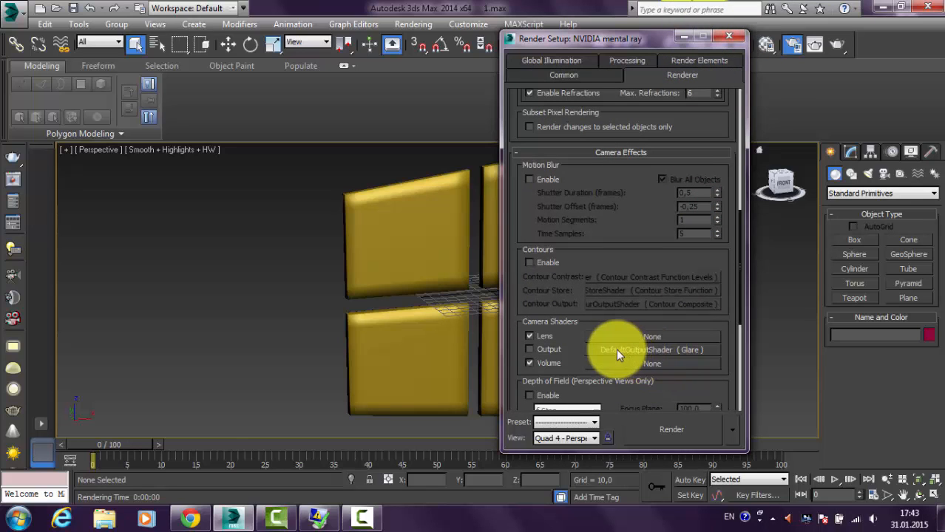
click(648, 350)
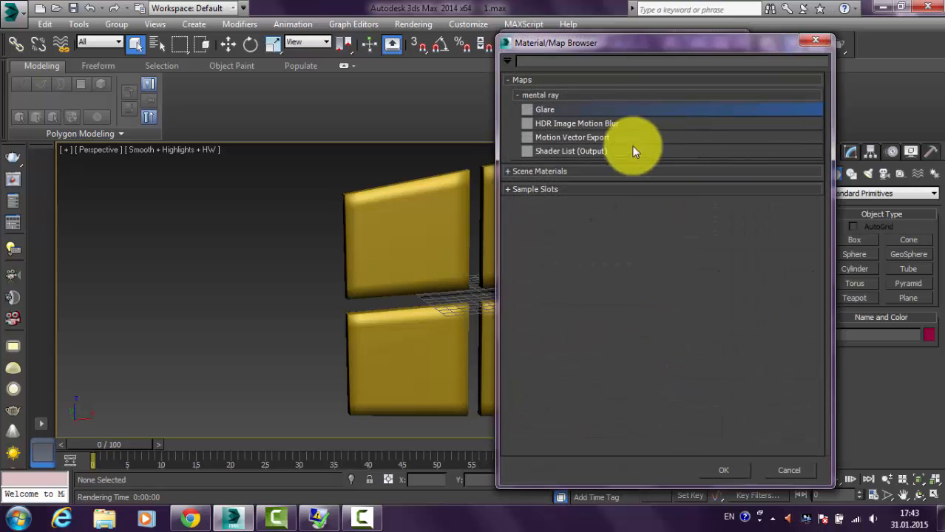
click(543, 109)
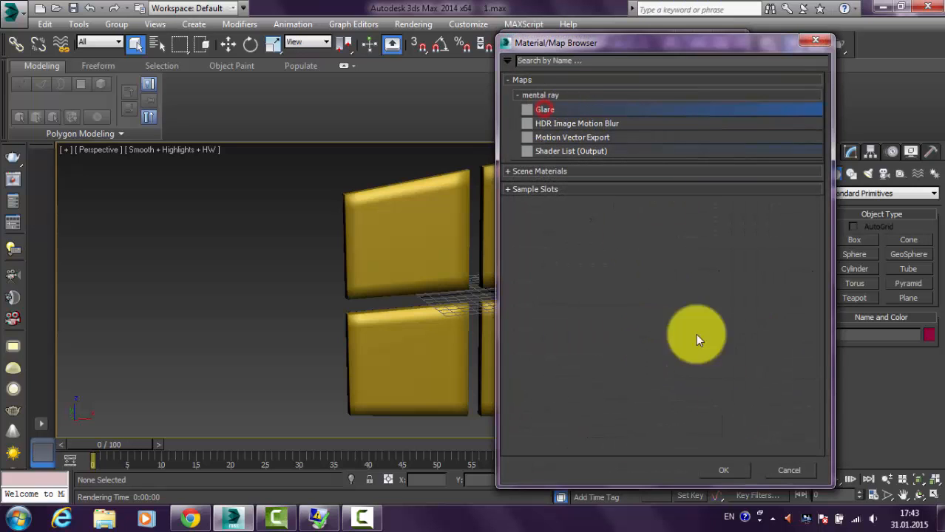
click(732, 470)
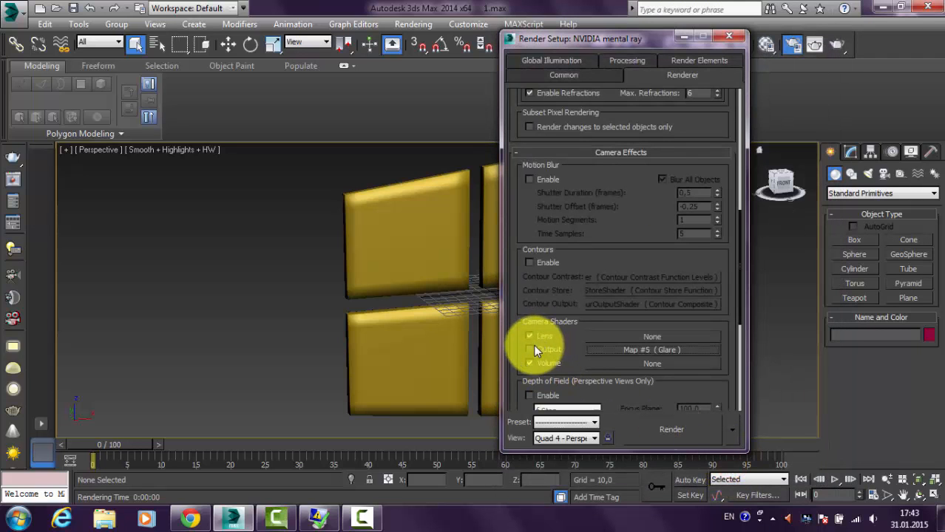
click(529, 350)
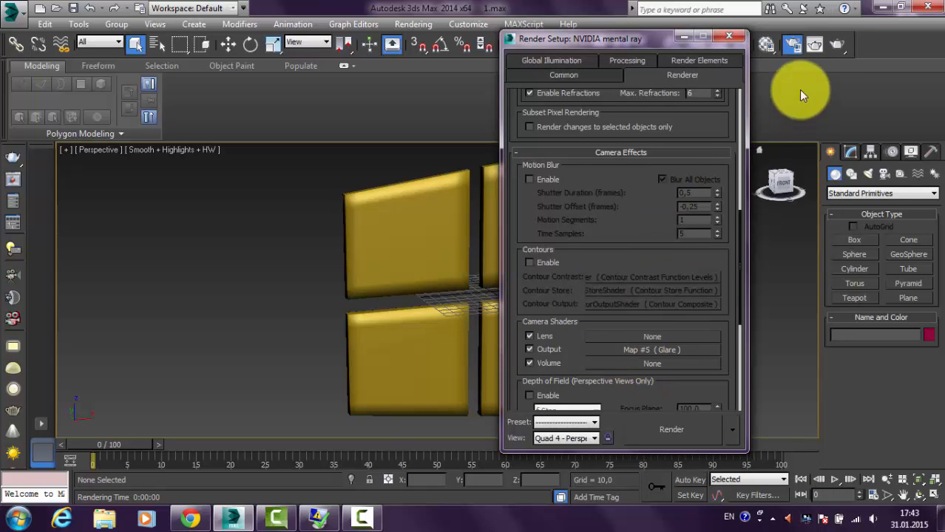
- Place the Glare output shader as an instance in the Material Editor's second sample slot, then close the render setup
click(765, 45)
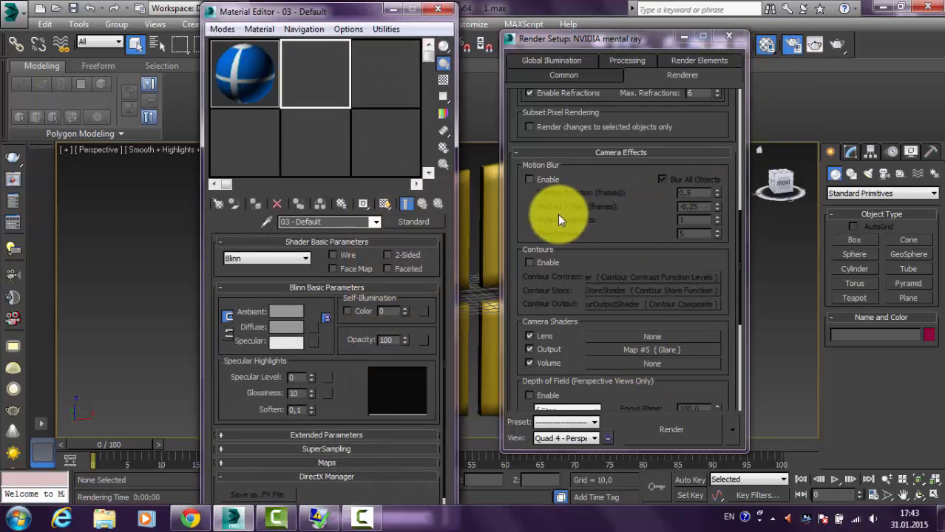
drag(639, 350, 316, 83)
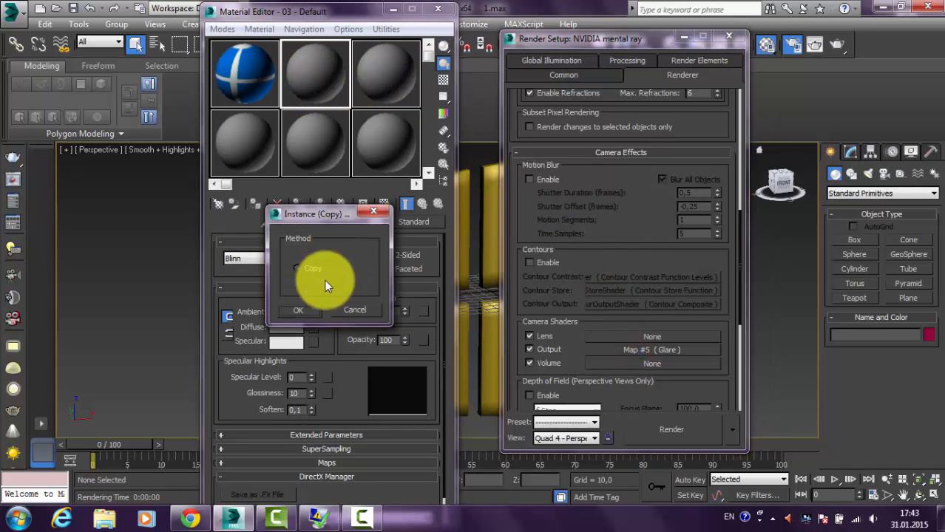
click(303, 309)
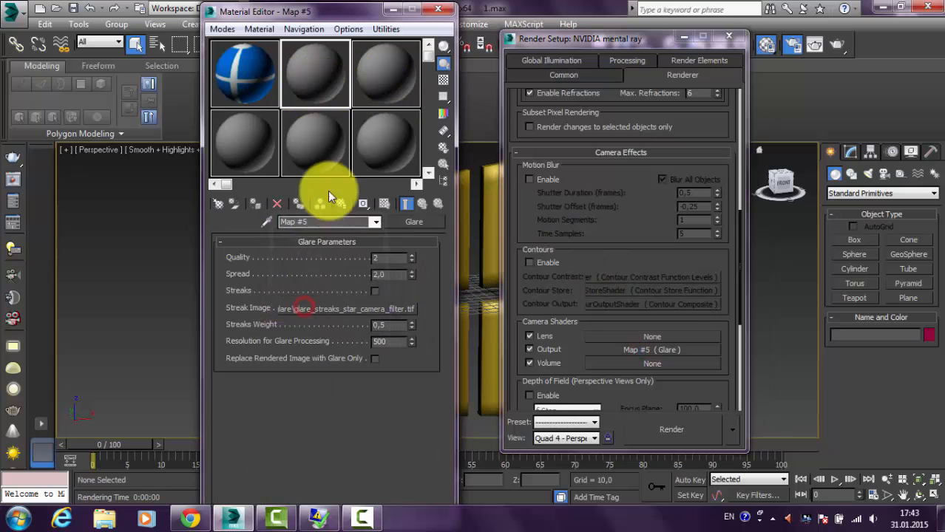
click(318, 67)
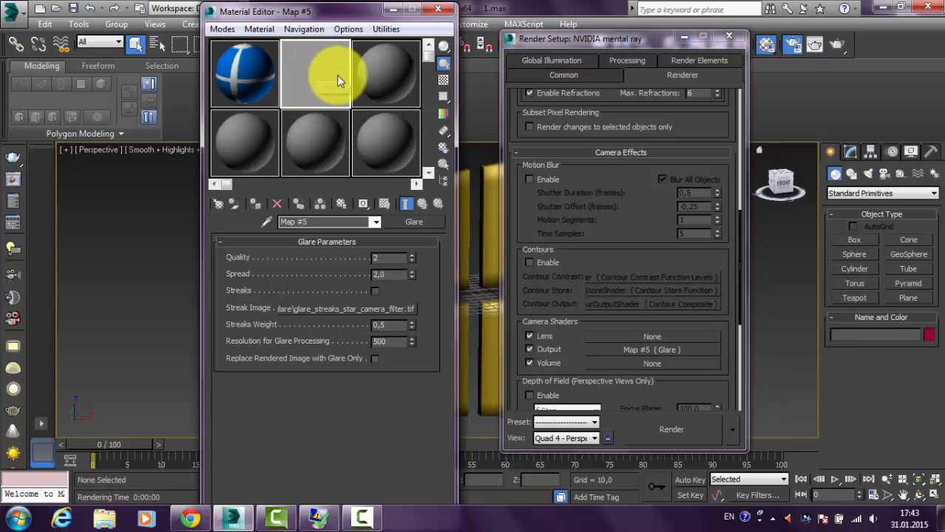
click(724, 39)
- Change the material in the third sample slot to the mental ray material type
middle_drag(580, 202, 655, 208)
scroll(685, 239, up, 3)
click(757, 147)
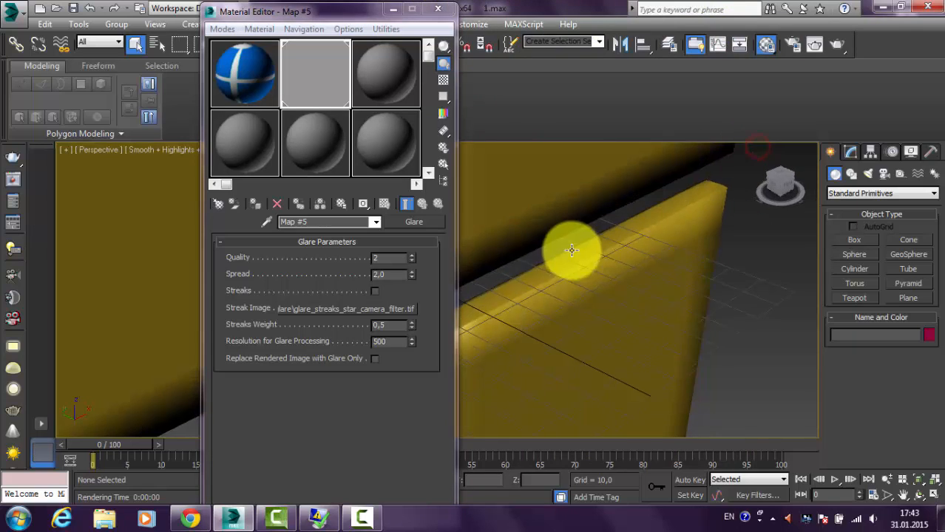
drag(369, 10, 223, 16)
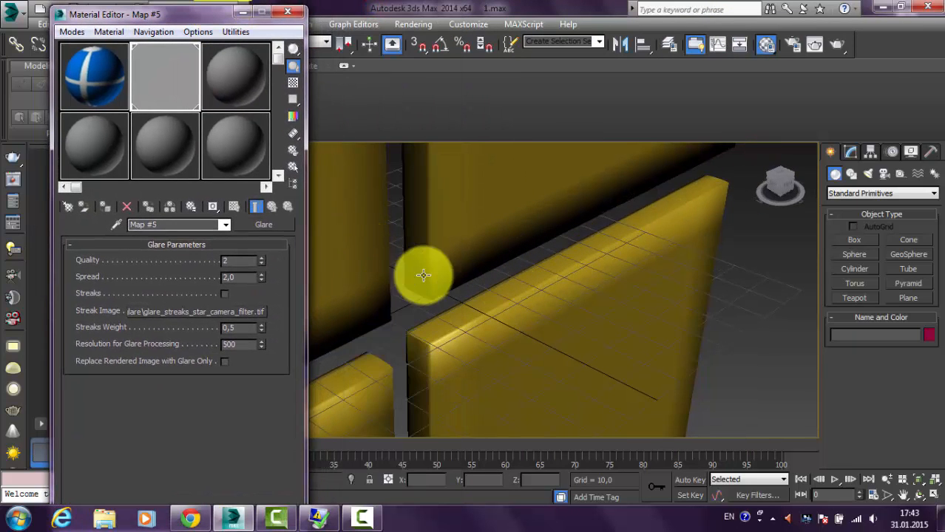
drag(444, 288, 241, 83)
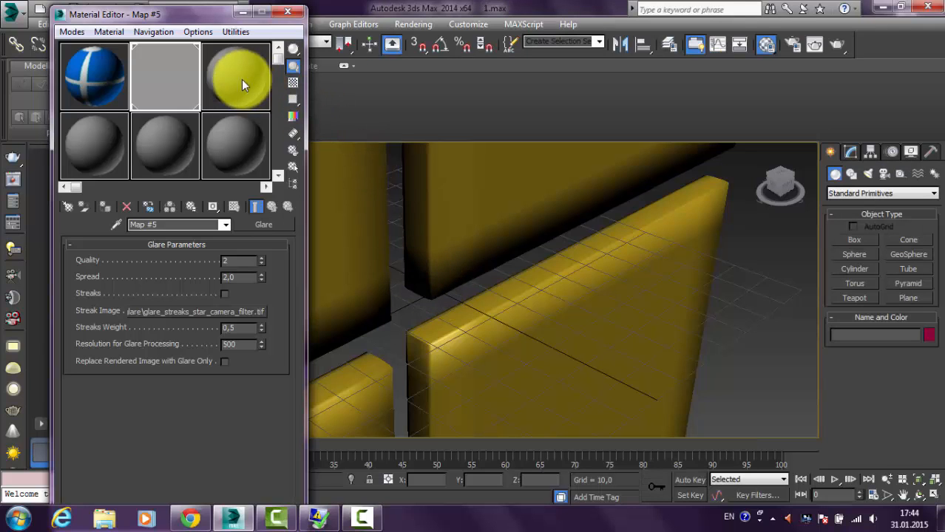
click(228, 69)
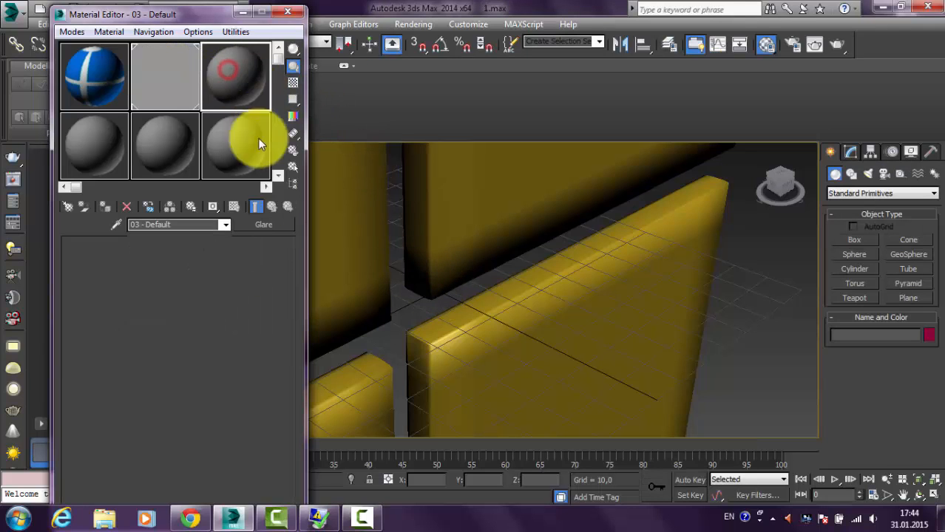
click(256, 224)
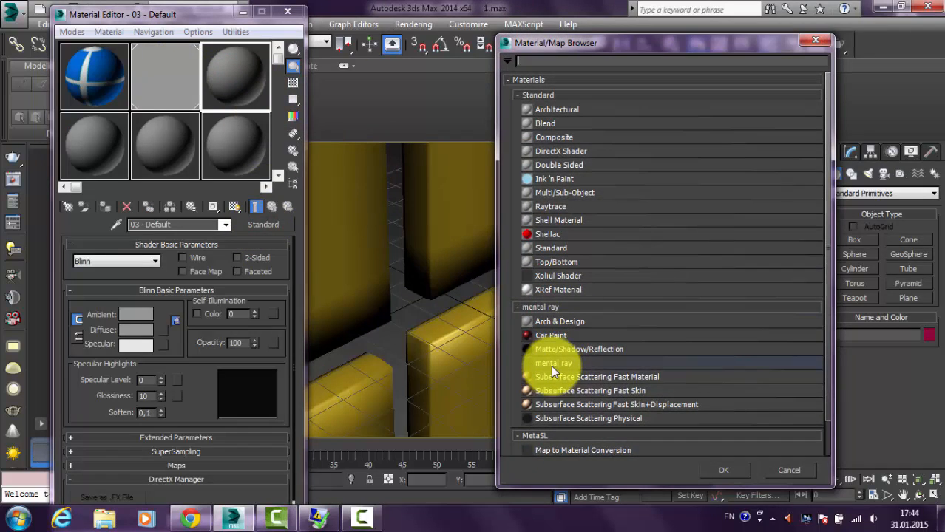
click(552, 363)
click(724, 471)
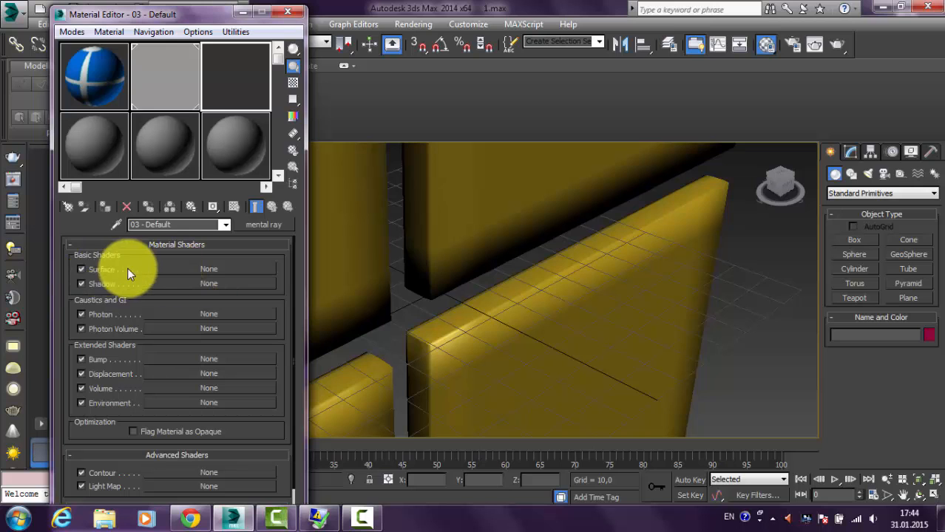
- Assign the mental ray Glow map to the material's Surface shader
click(208, 270)
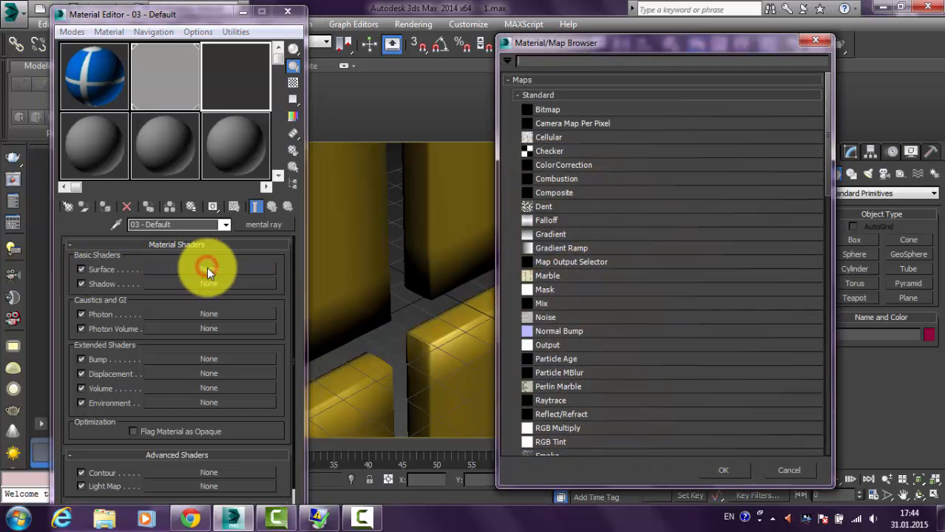
scroll(581, 306, down, 5)
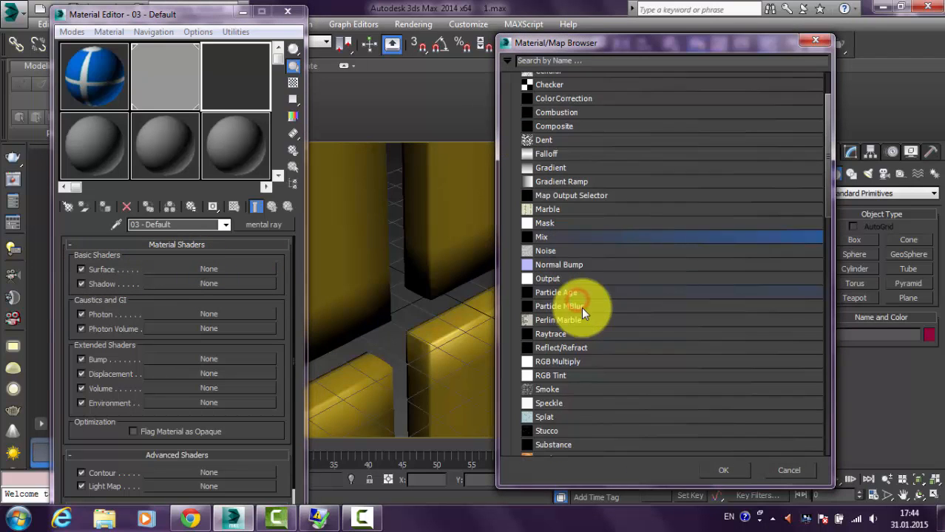
scroll(589, 326, down, 4)
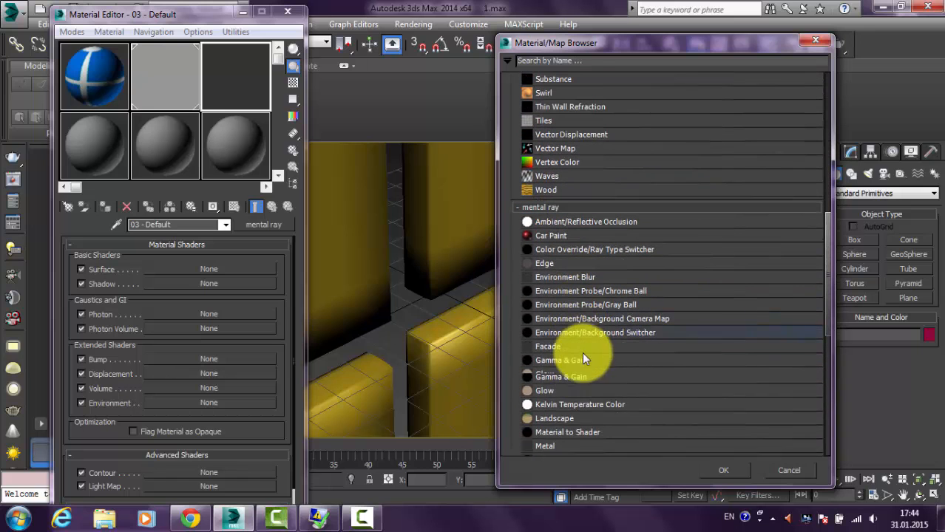
click(553, 375)
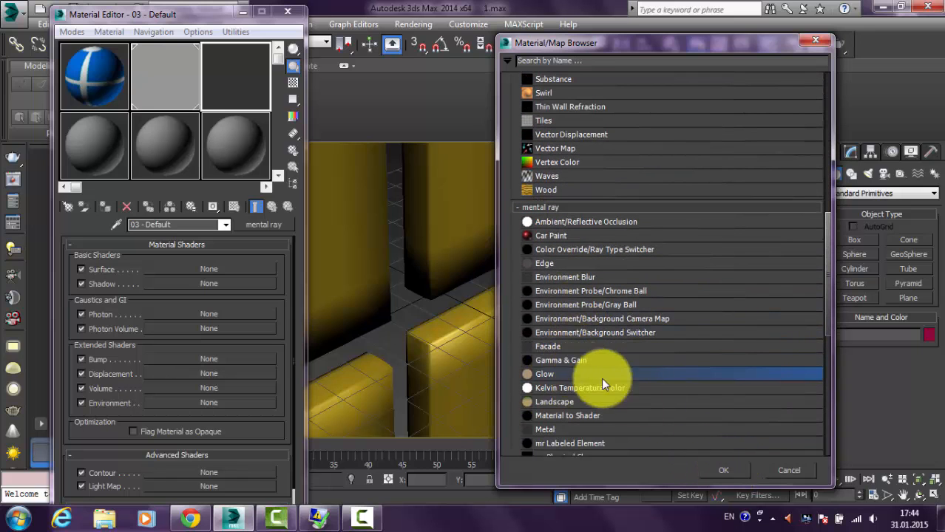
click(725, 470)
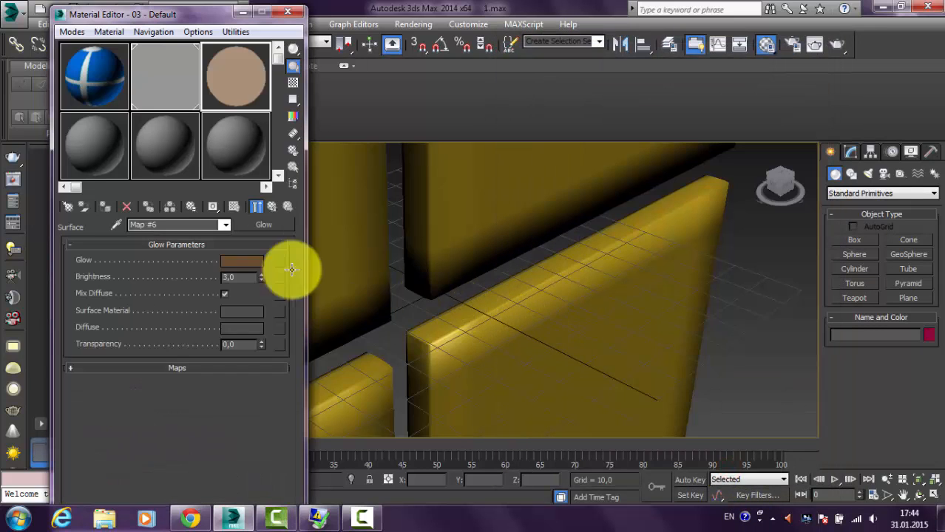
- Set the Glow color to bright yellow with Red 1,0, Green 0,918 and Blue 0,0
click(244, 262)
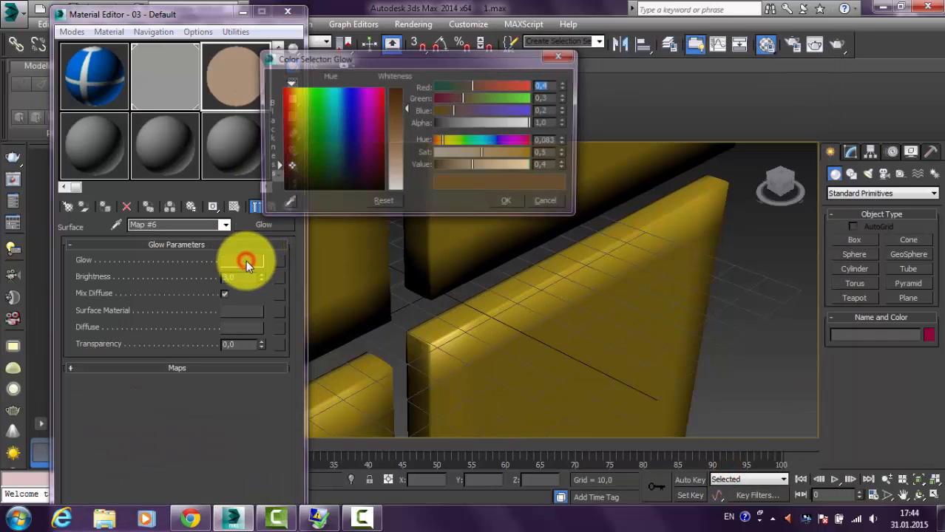
drag(321, 56, 407, 60)
drag(388, 131, 381, 89)
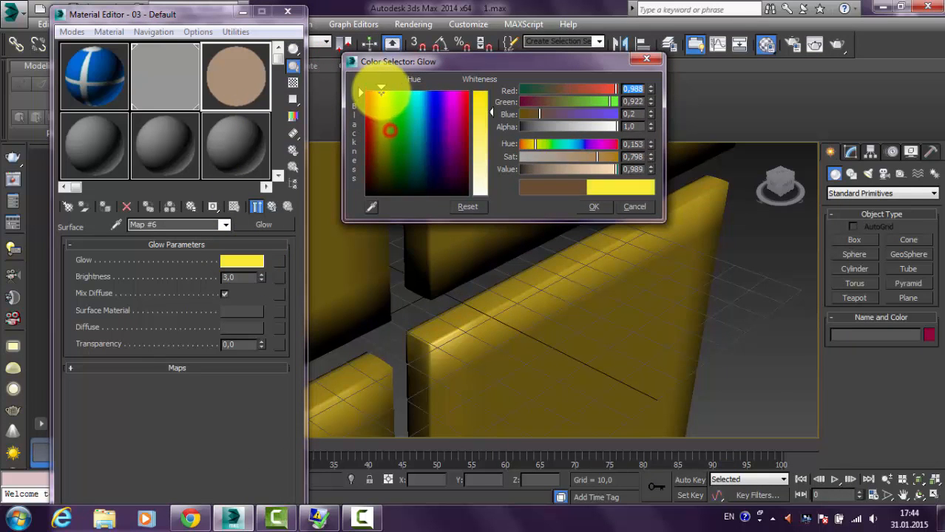
drag(480, 116, 492, 91)
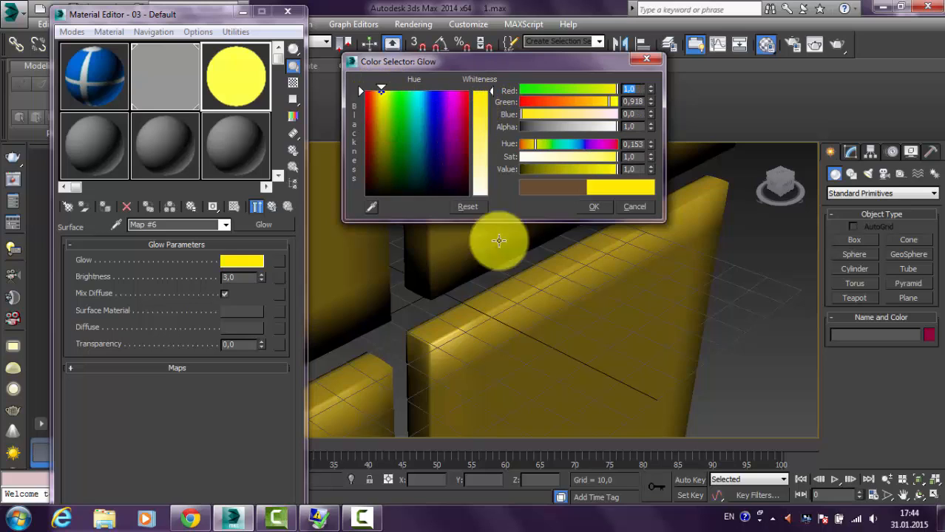
click(601, 207)
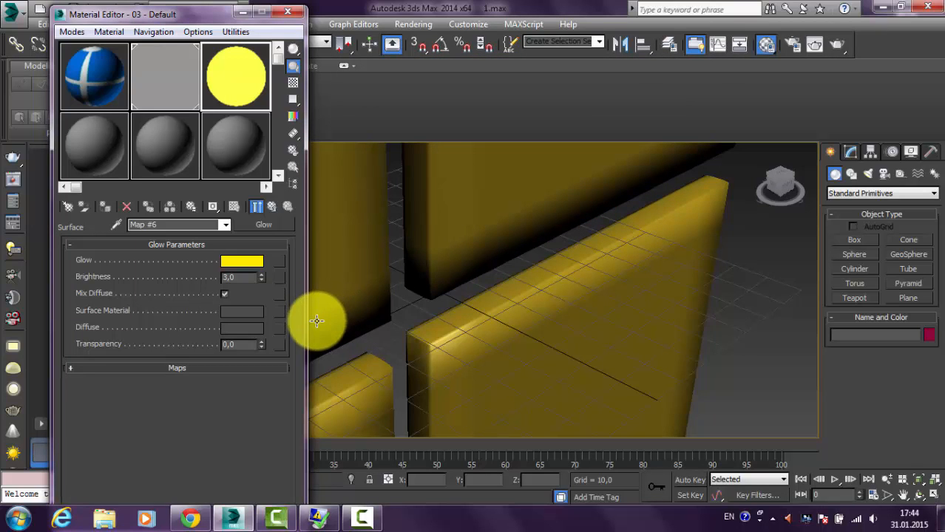
- Change the Glow color of the surface shader to bright green
click(249, 264)
drag(386, 145, 400, 90)
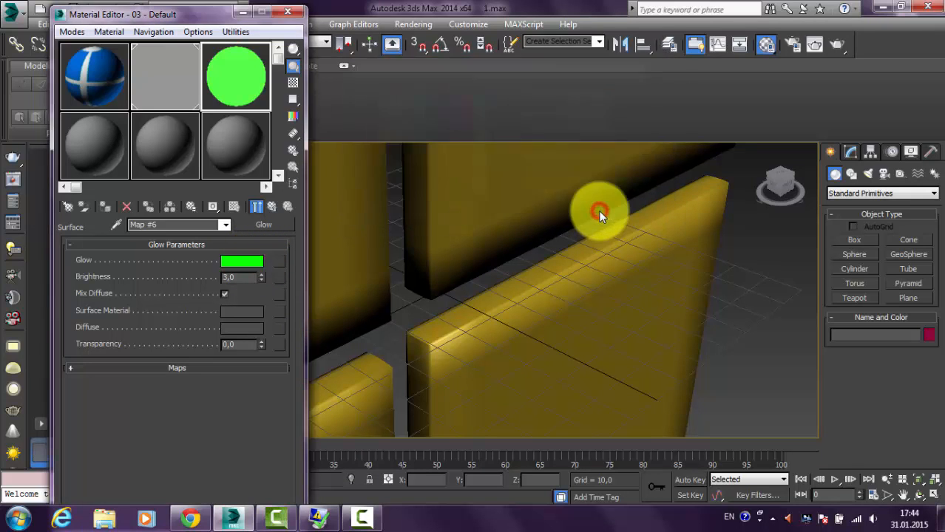
click(595, 207)
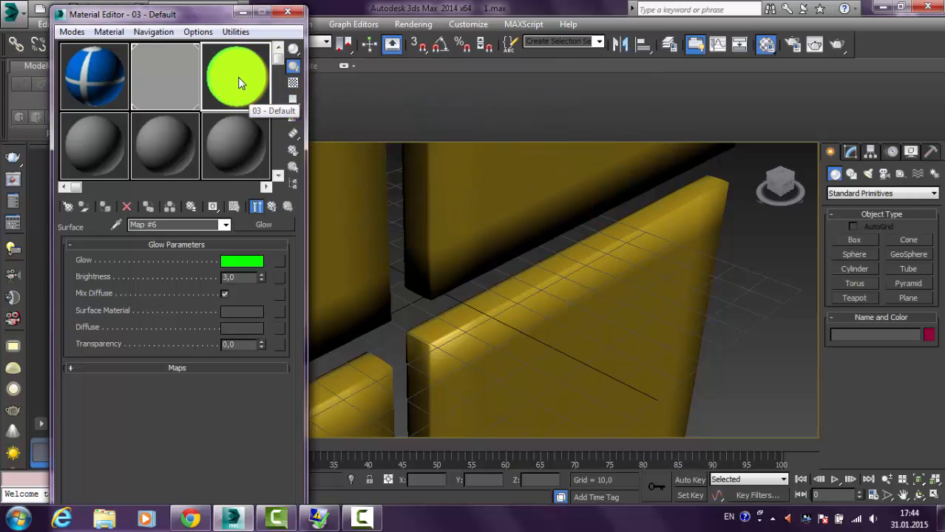
- Copy the green glow material from the third sample slot into the fourth, fifth and sixth sample slots
right_click(236, 73)
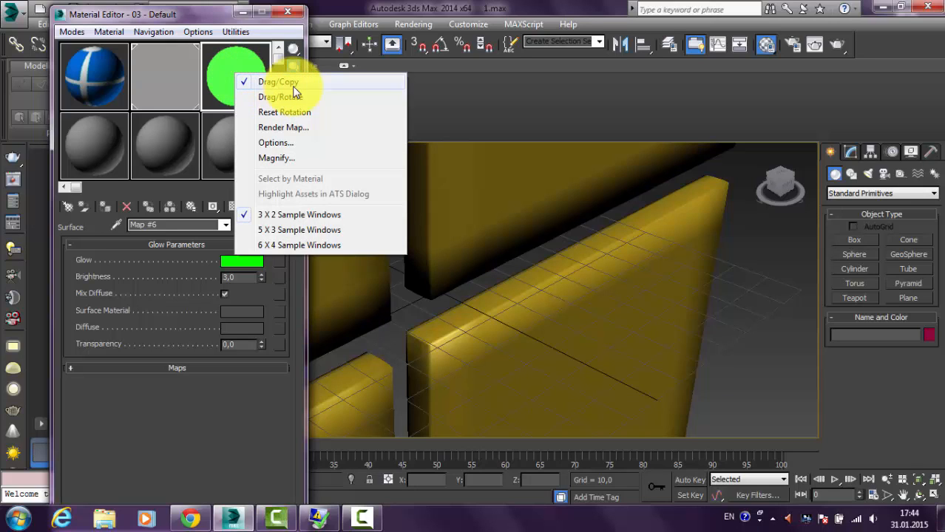
click(237, 63)
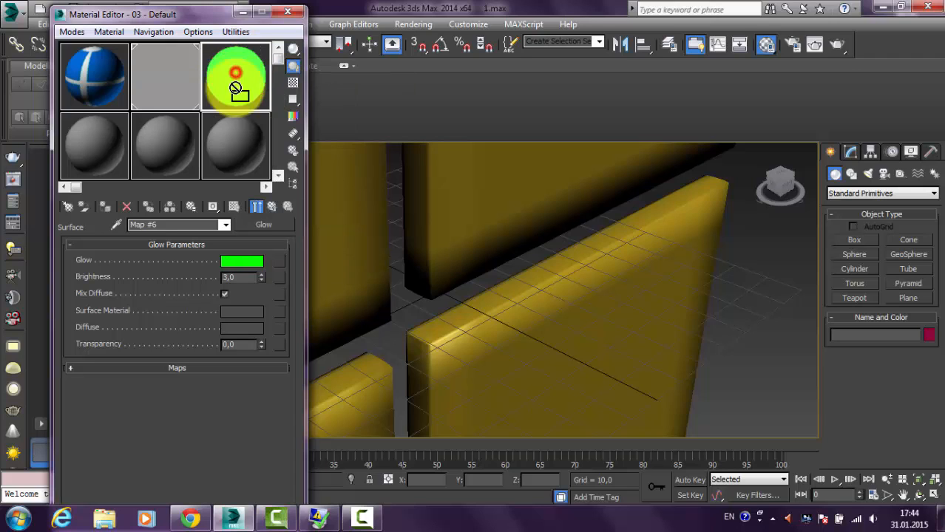
drag(235, 88, 237, 145)
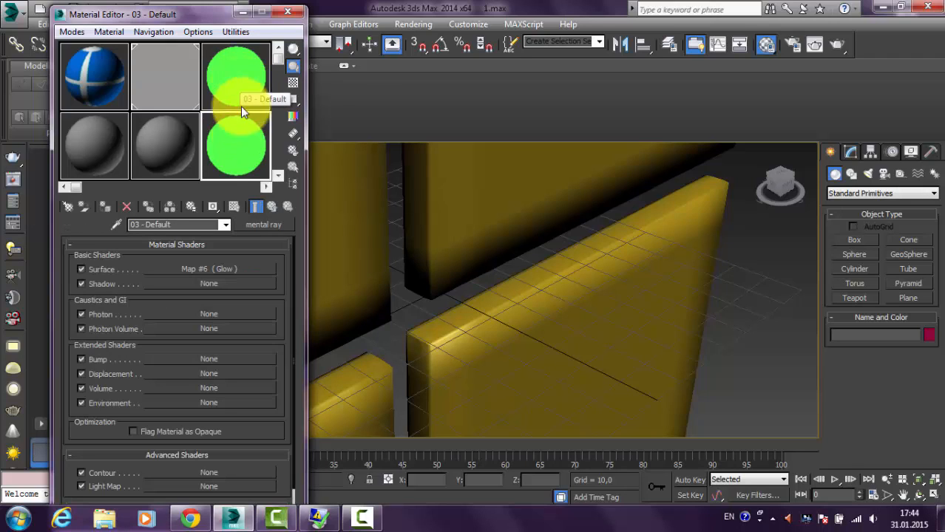
drag(240, 139, 101, 151)
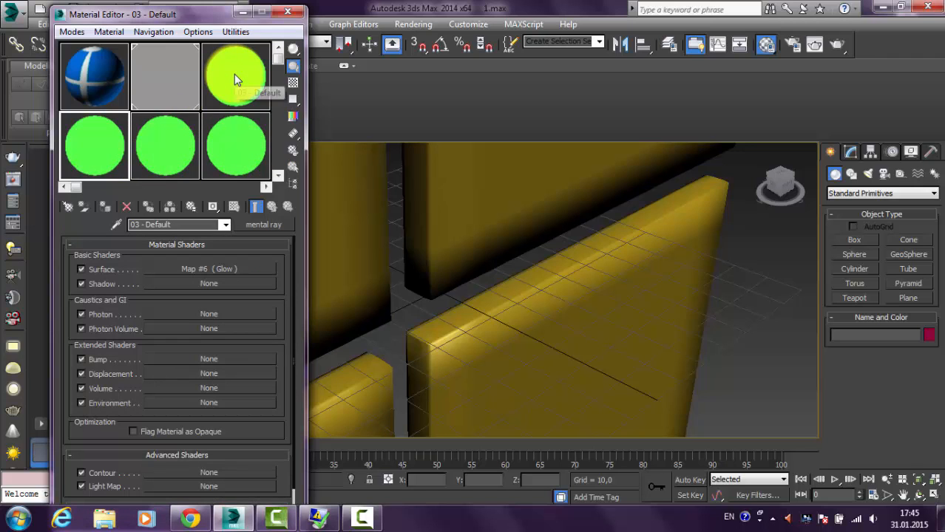
click(227, 144)
click(230, 91)
click(171, 153)
click(108, 142)
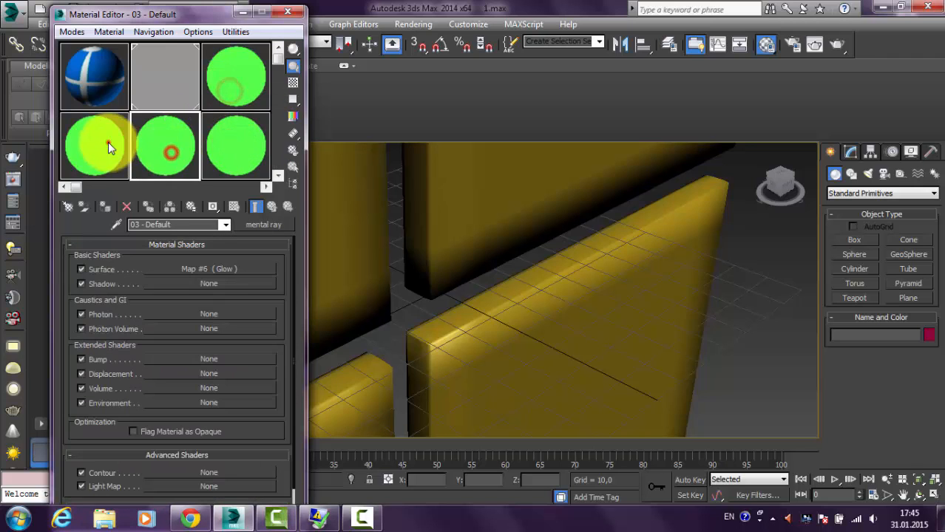
click(235, 88)
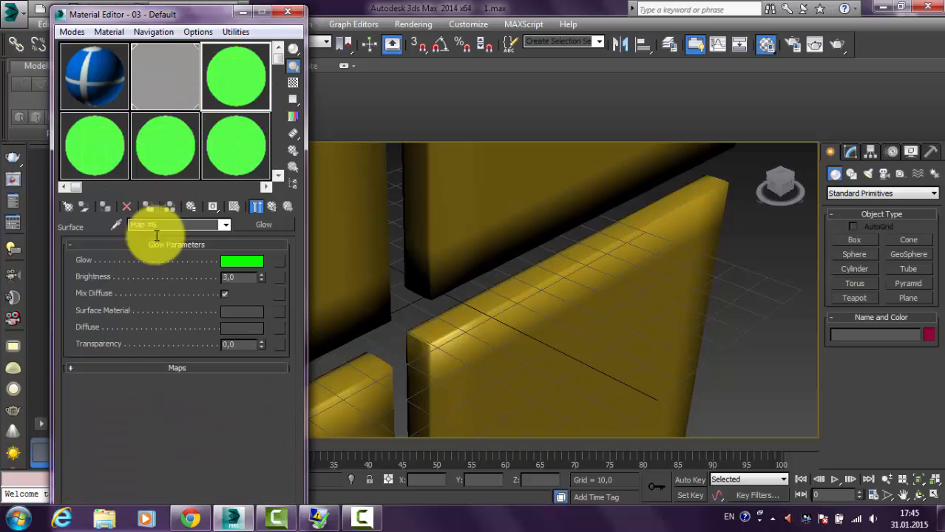
- Set the Glow color of the fourth slot's surface shader to pure red with Red 1,0, Green 0,0 and Blue 0,0
click(108, 140)
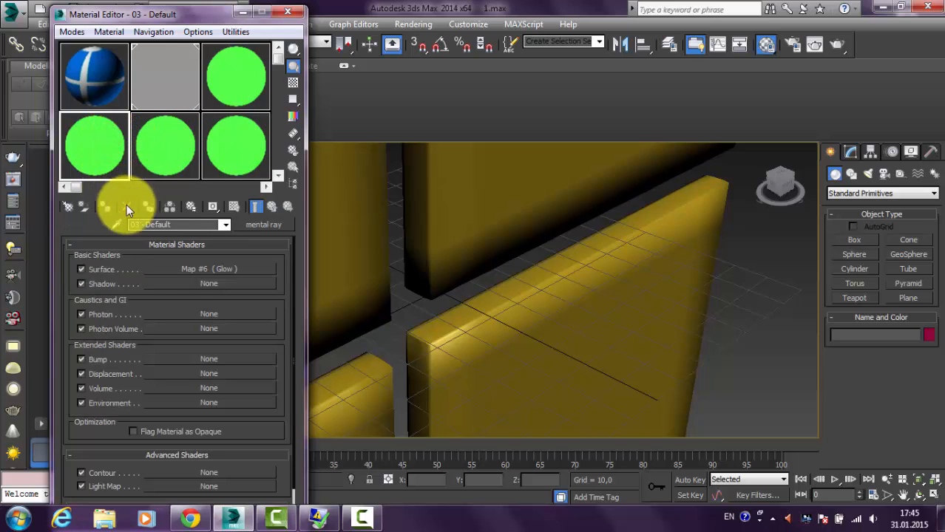
click(201, 268)
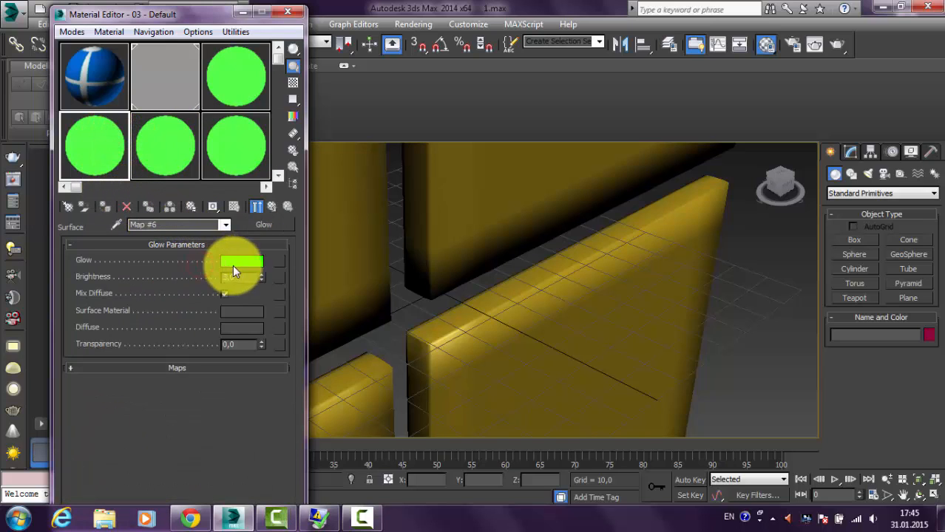
click(236, 260)
click(365, 91)
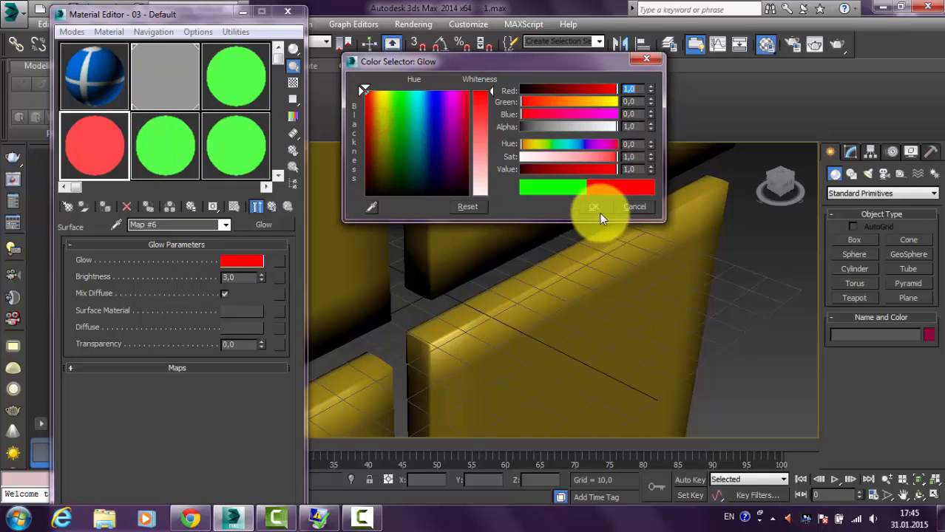
click(596, 206)
- Set the Glow color of the fifth slot's surface shader to orange-yellow with Red 1,0, Green 0,824 and Blue 0,0
click(224, 219)
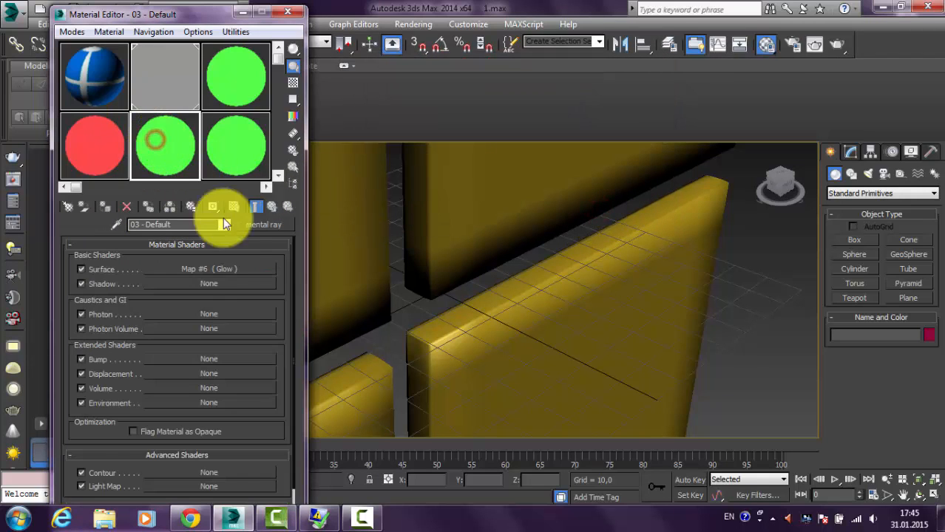
click(222, 271)
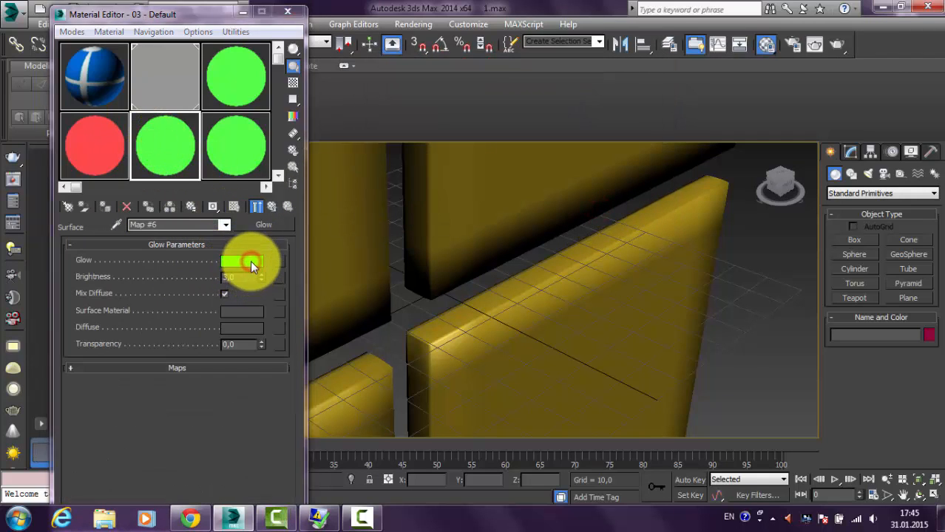
click(250, 263)
click(389, 105)
drag(389, 104, 375, 85)
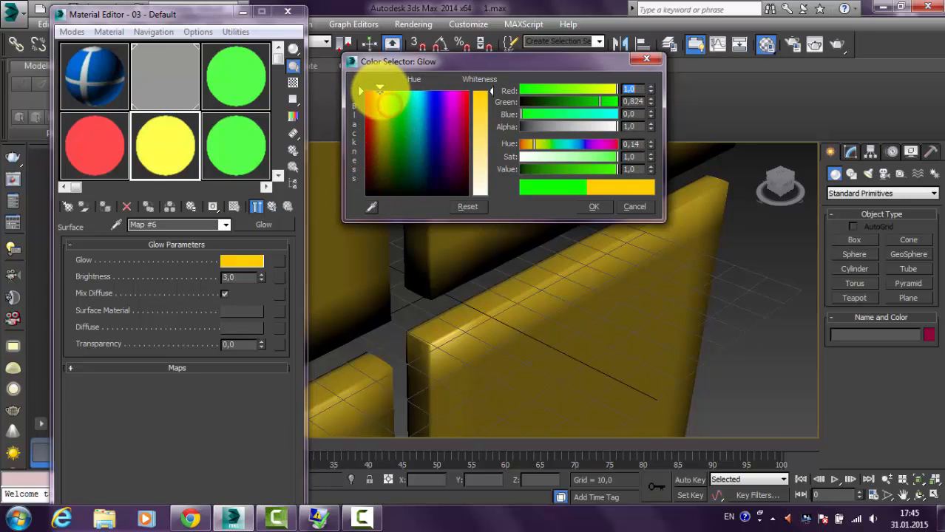
click(592, 206)
- Set the Glow color of the sixth slot's surface shader to blue with Red 0,0, Green 0,329 and Blue 1,0
click(259, 147)
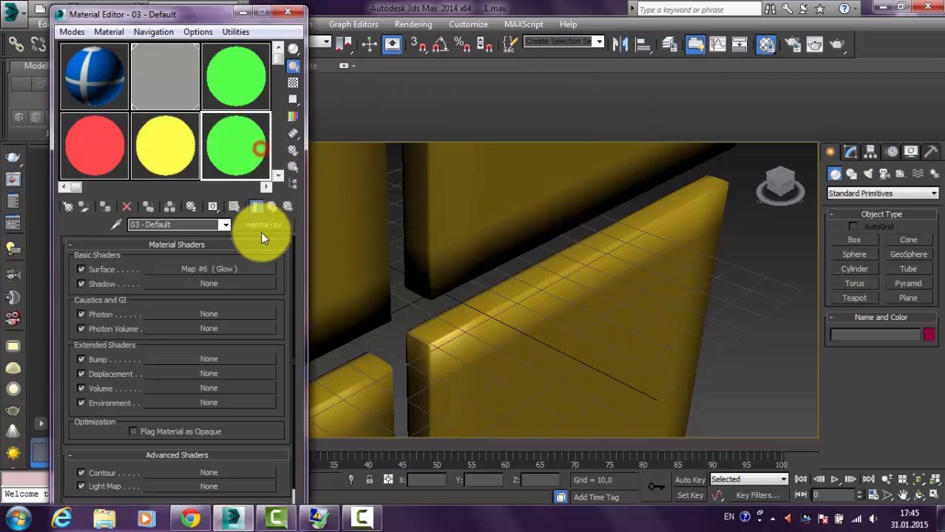
click(233, 272)
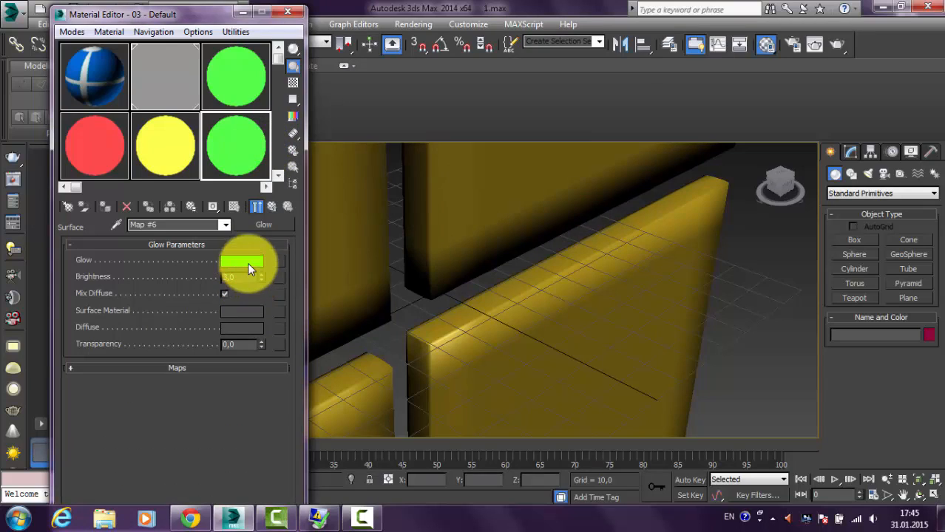
click(249, 269)
drag(448, 141, 432, 83)
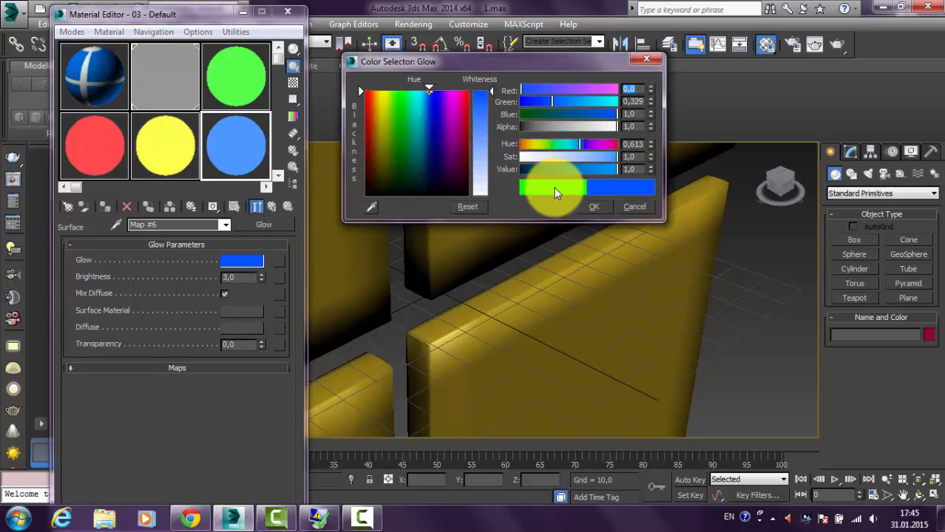
click(593, 207)
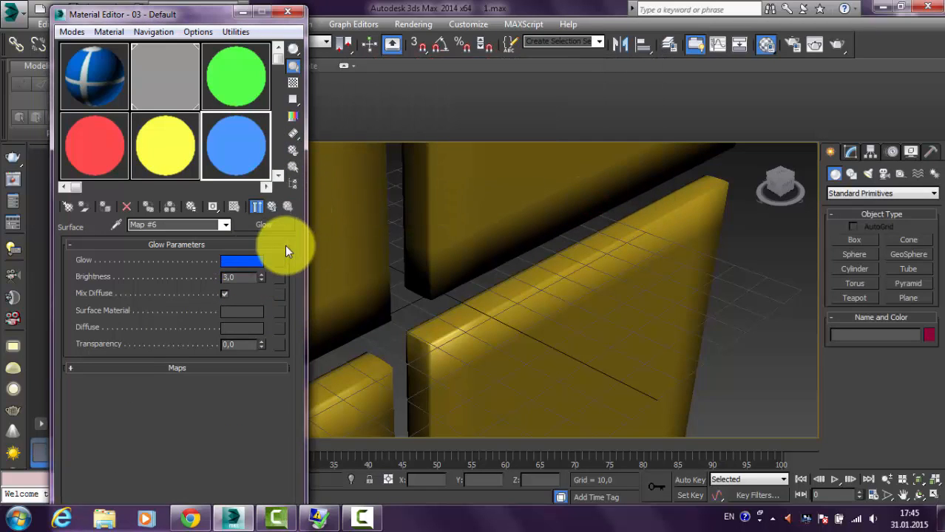
- View the logo model face-on in an enlarged viewport with all four panes in view
scroll(524, 291, down, 3)
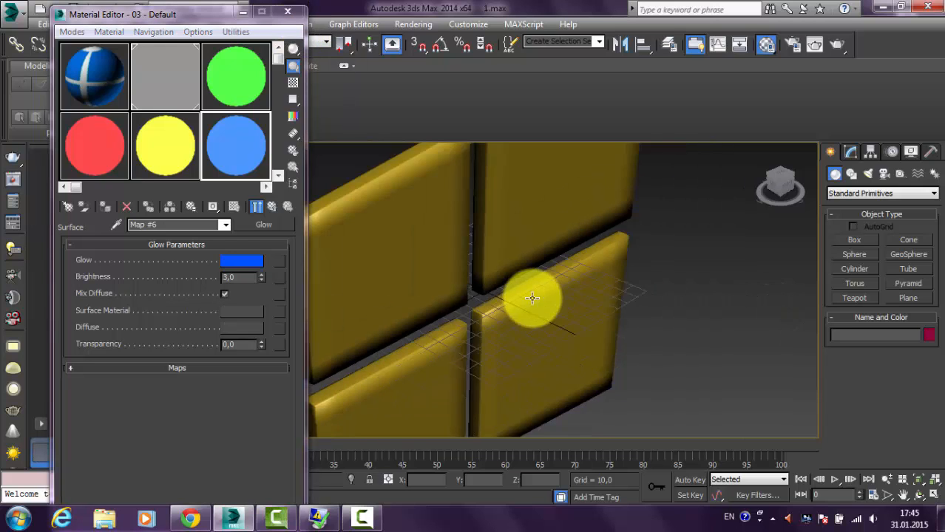
alt+middle_drag(533, 298, 505, 277)
alt+middle_drag(605, 298, 600, 277)
scroll(590, 291, down, 3)
scroll(585, 276, up, 3)
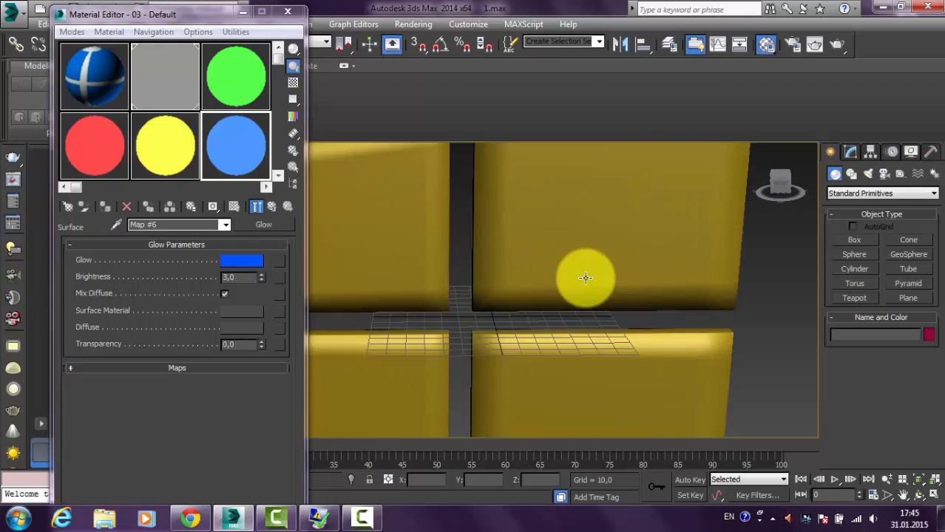
scroll(577, 299, up, 2)
scroll(587, 327, down, 2)
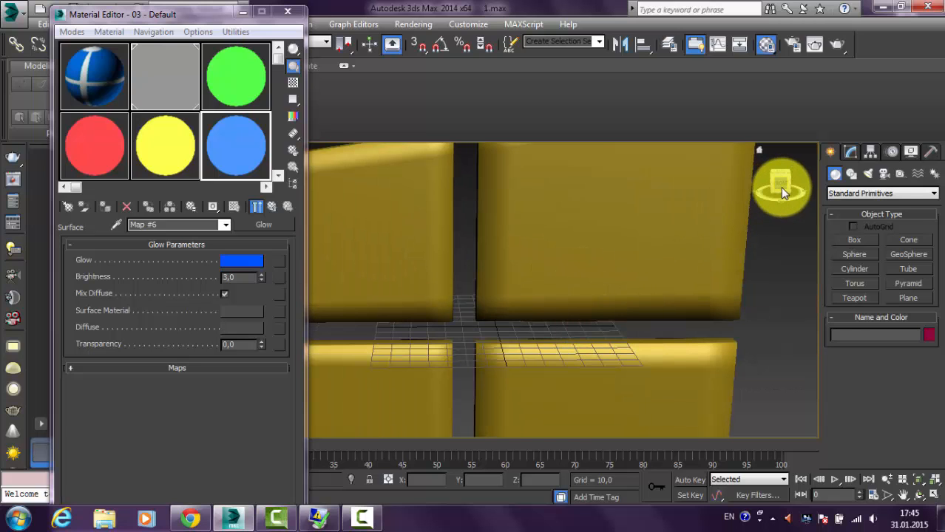
click(781, 188)
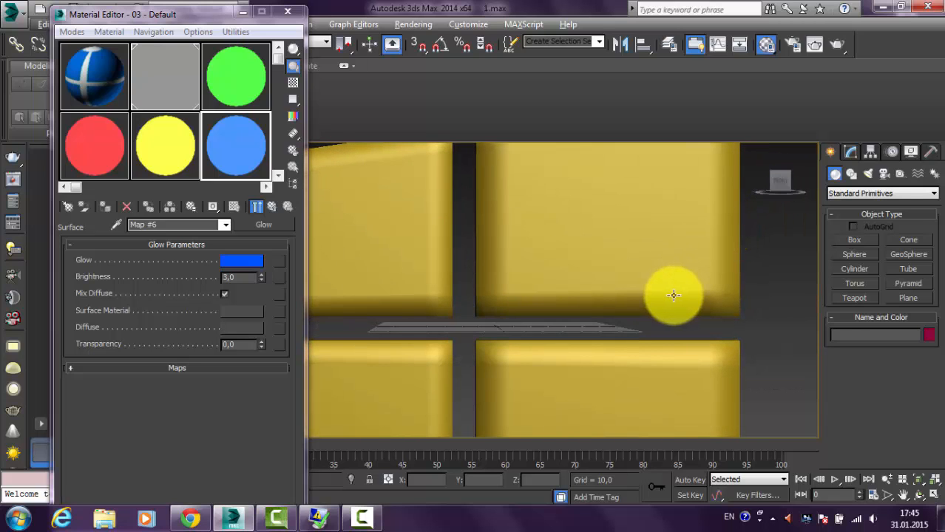
scroll(674, 296, down, 2)
alt+middle_drag(671, 295, 702, 300)
key(alt+w)
middle_click(668, 257)
key(alt+w)
scroll(659, 270, down, 2)
middle_drag(747, 226, 704, 229)
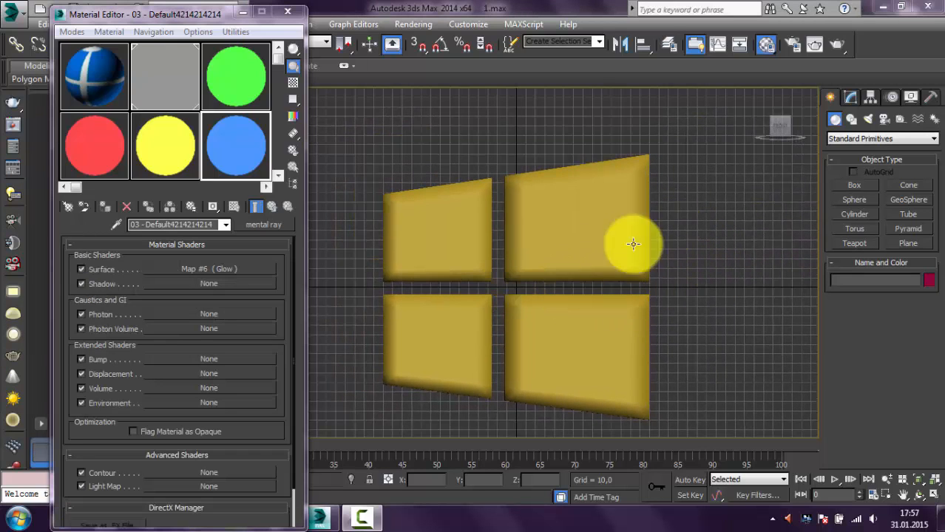
- Select the logo object and activate Element selection of its Editable Poly
click(594, 220)
click(850, 97)
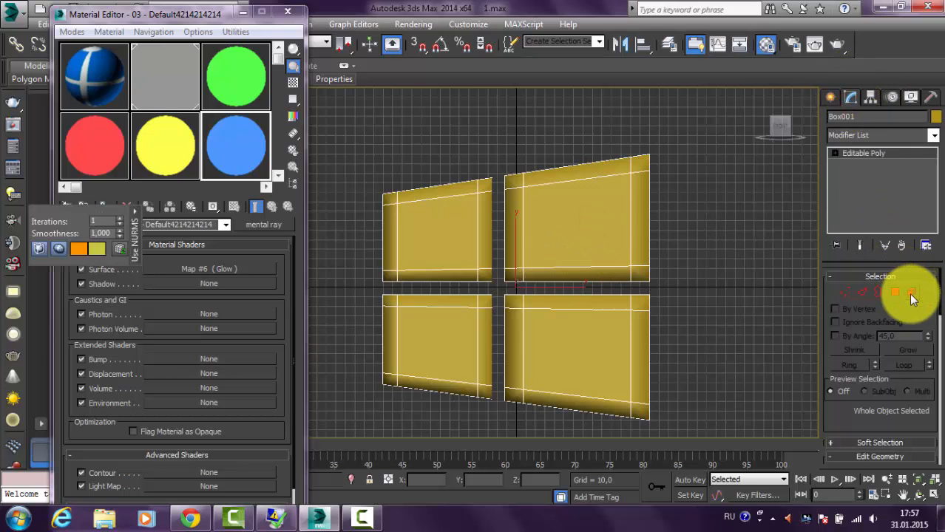
click(912, 294)
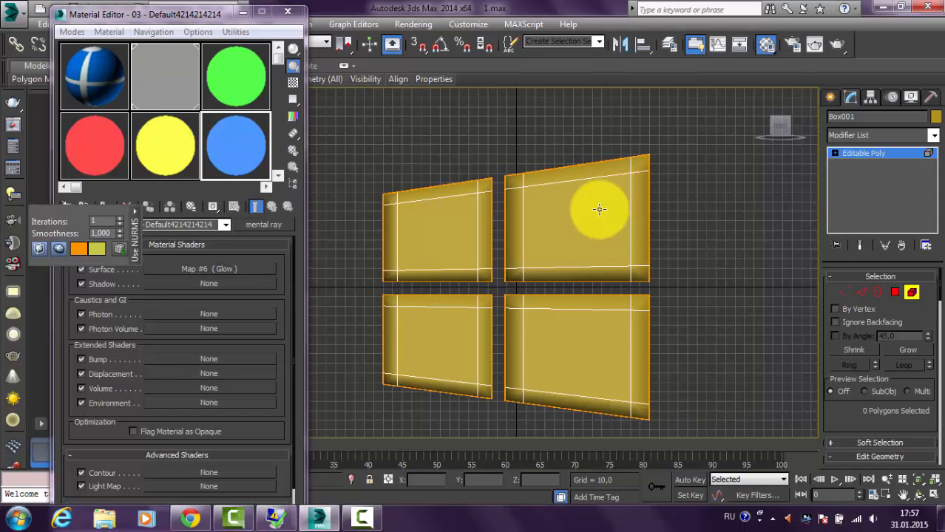
- Select the logo's panes one by one as elements, ending with the upper-right pane selected
click(567, 211)
click(418, 227)
click(423, 317)
click(562, 347)
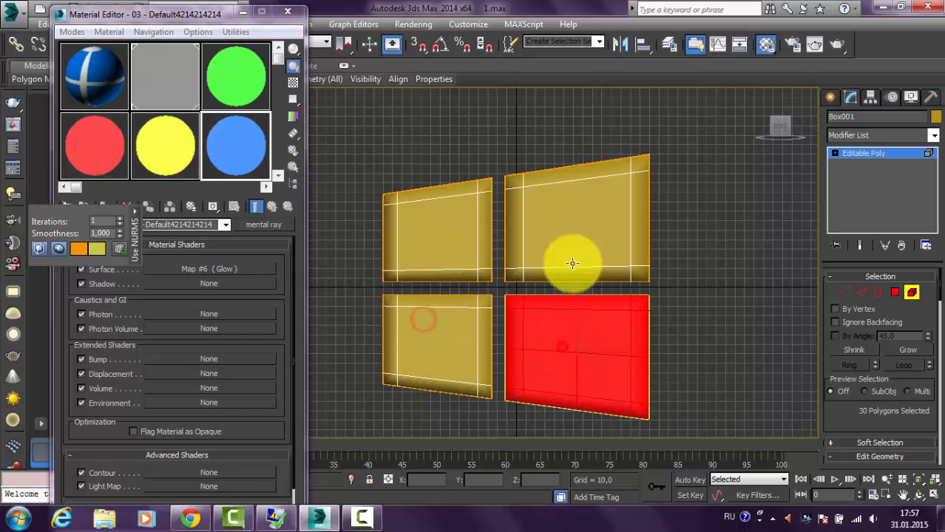
click(574, 213)
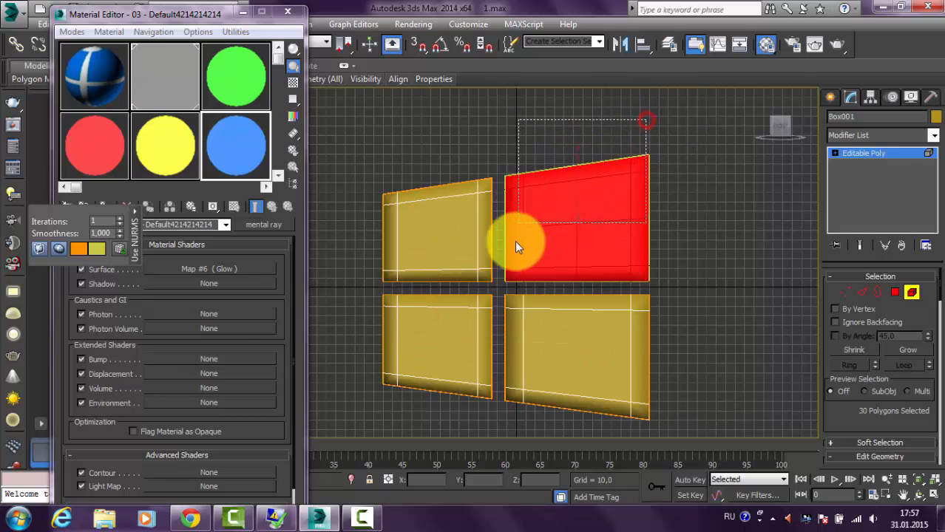
click(580, 219)
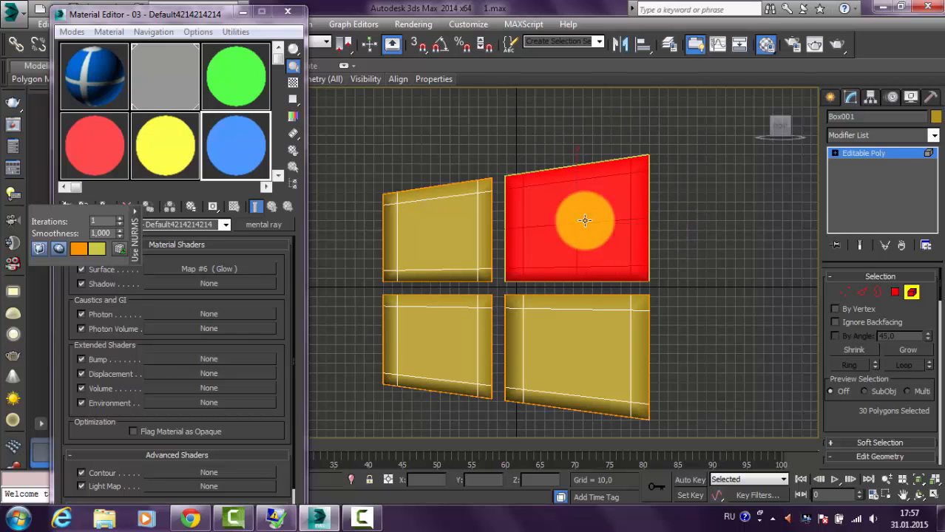
click(455, 224)
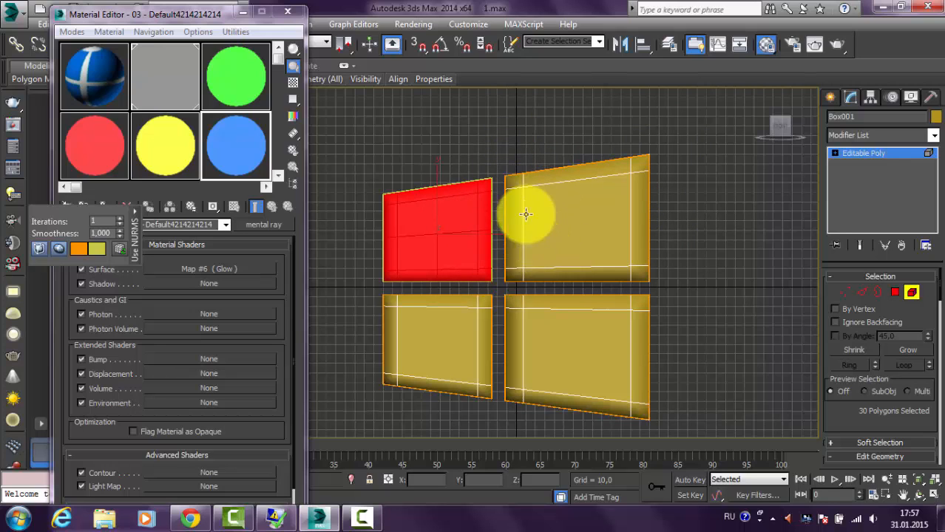
click(602, 221)
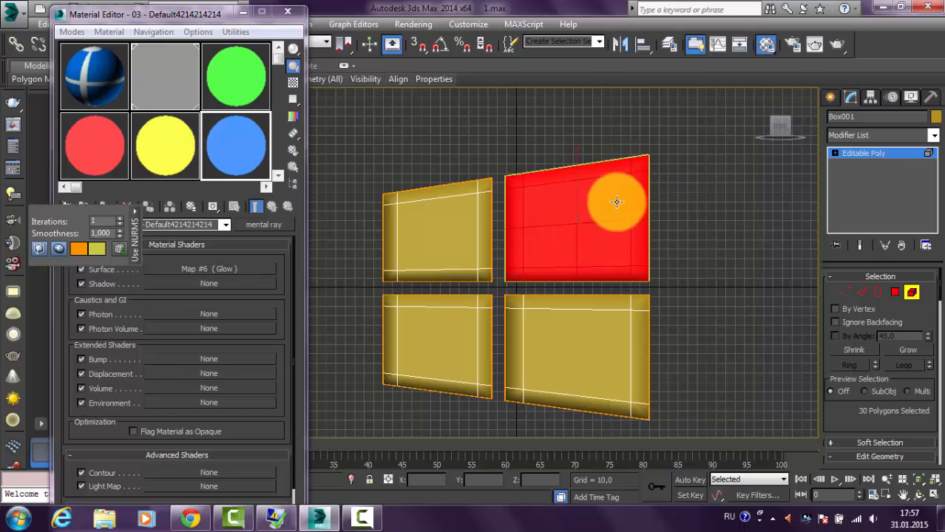
click(912, 294)
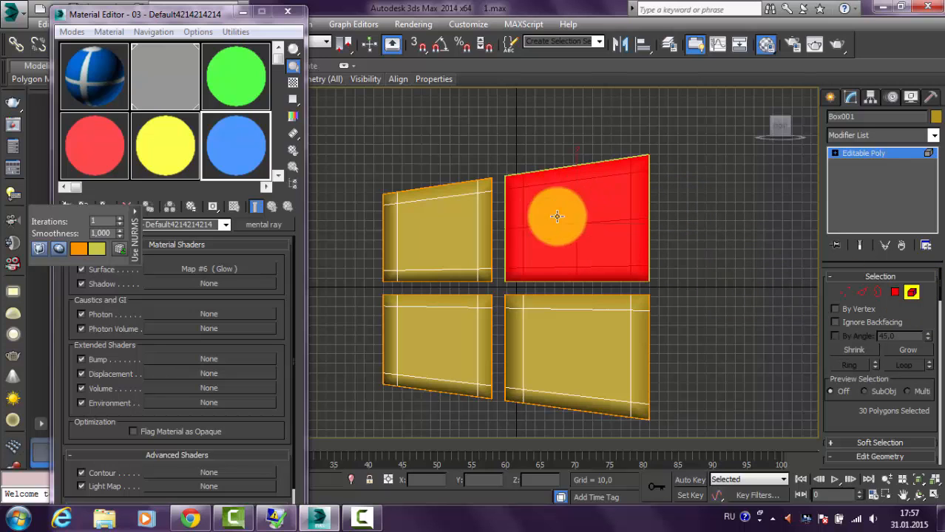
- Rename the glow materials, giving the green one the name 1, the yellow one 3 and the blue one 4
click(235, 74)
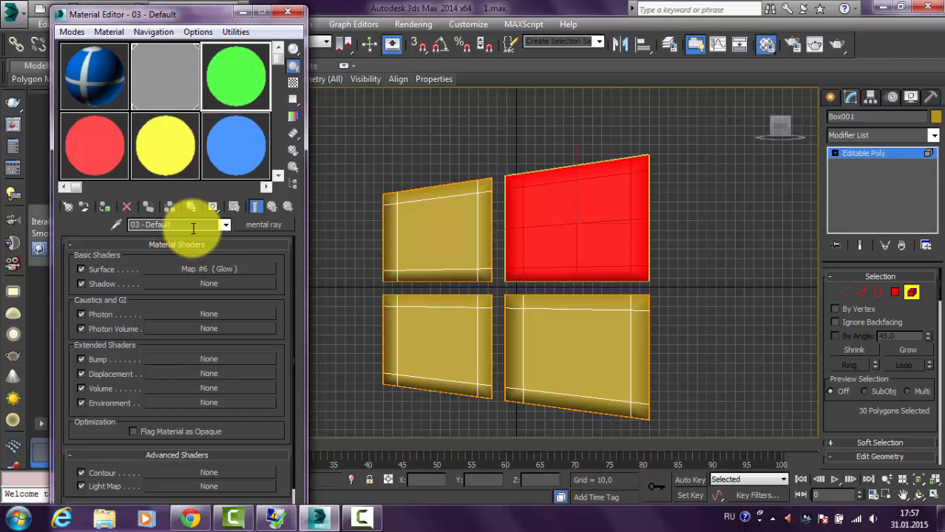
click(106, 166)
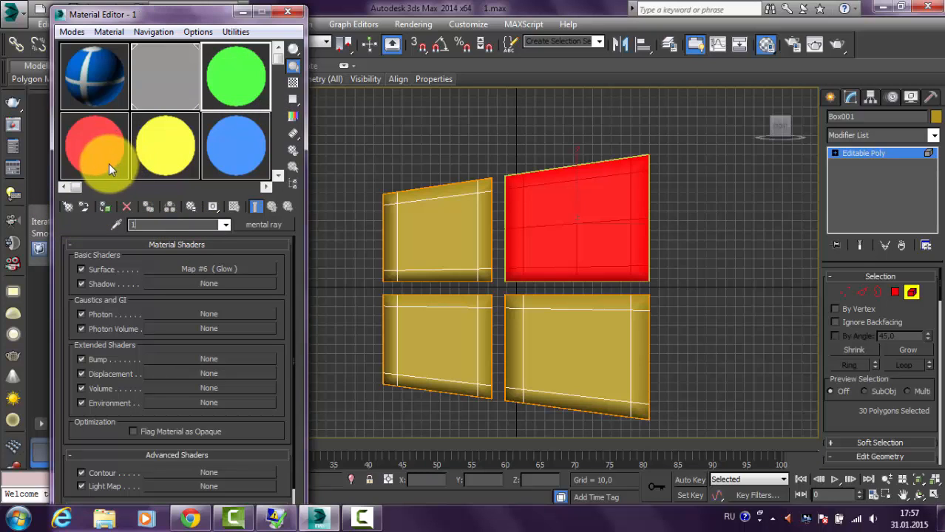
drag(148, 225, 211, 225)
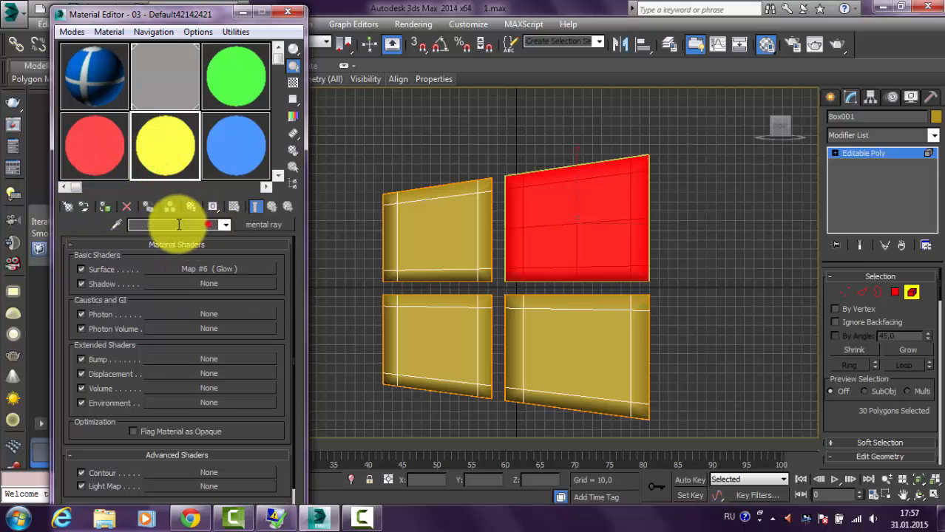
text(3)
click(211, 170)
drag(214, 224, 130, 222)
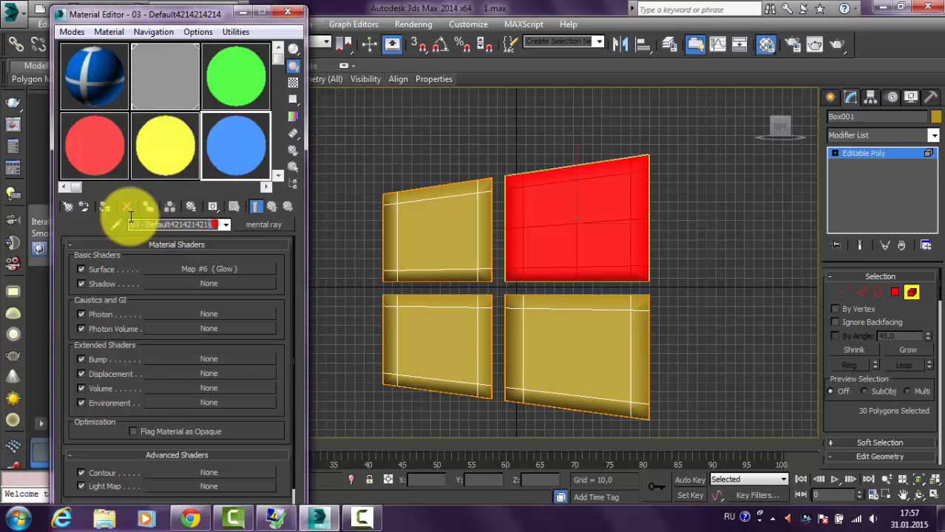
text(4)
- Assign the green material 1 to the selected upper-right pane
click(224, 96)
click(559, 215)
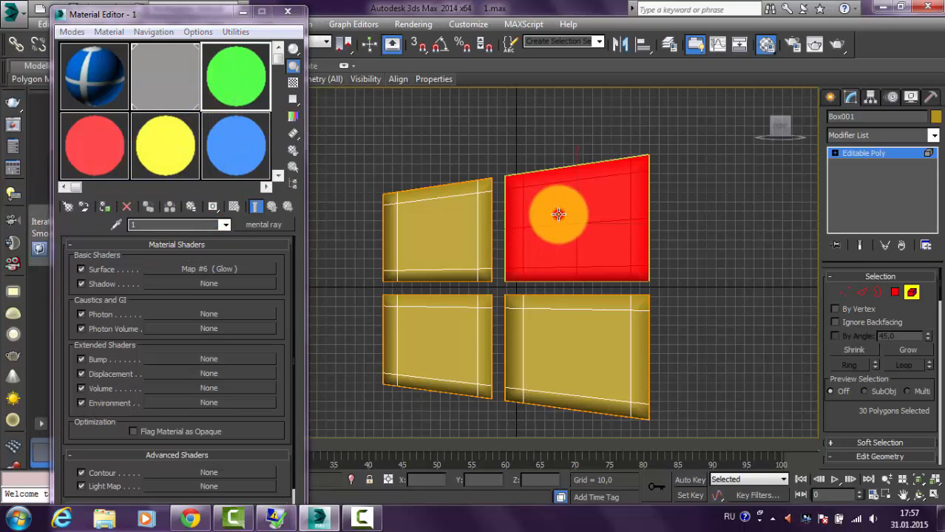
click(107, 206)
- Assign the red material 2 to the upper-left pane of the logo
click(422, 224)
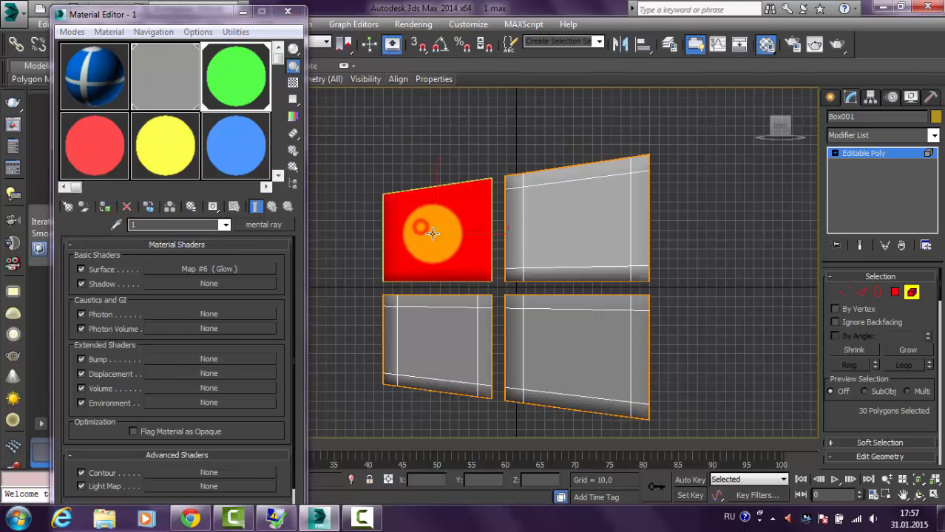
click(62, 148)
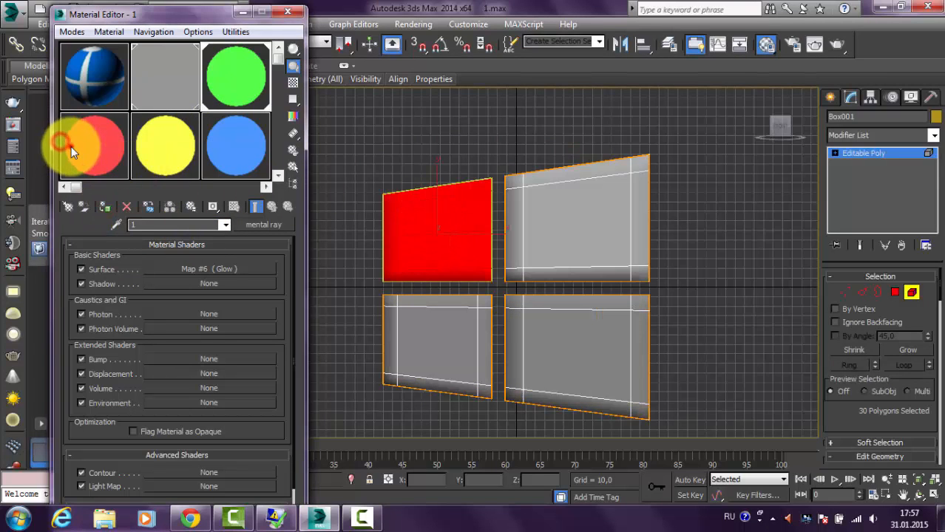
click(109, 208)
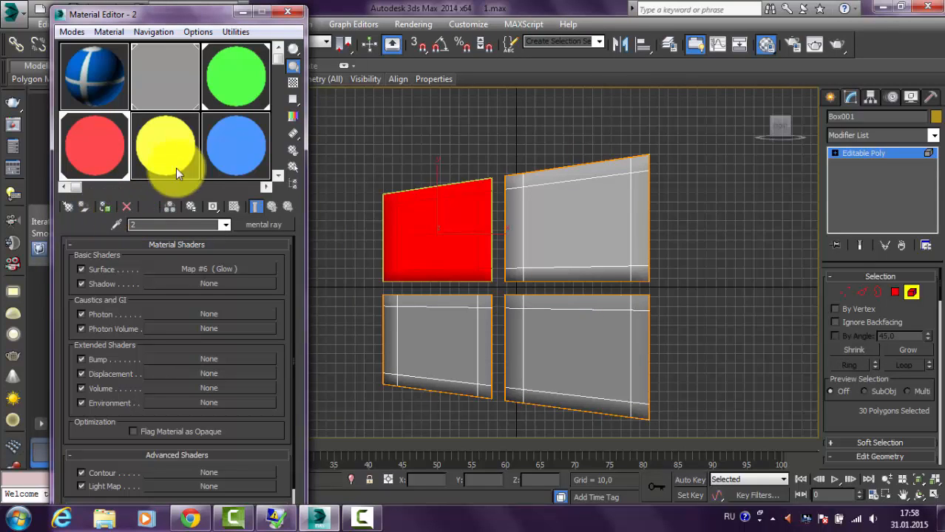
- Assign the yellow material 3 to the lower-right pane of the logo
click(512, 304)
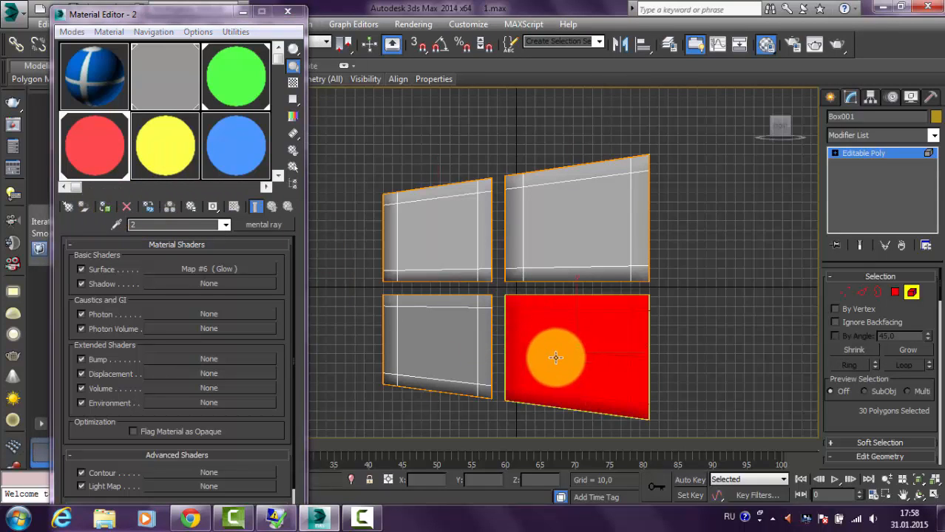
click(175, 146)
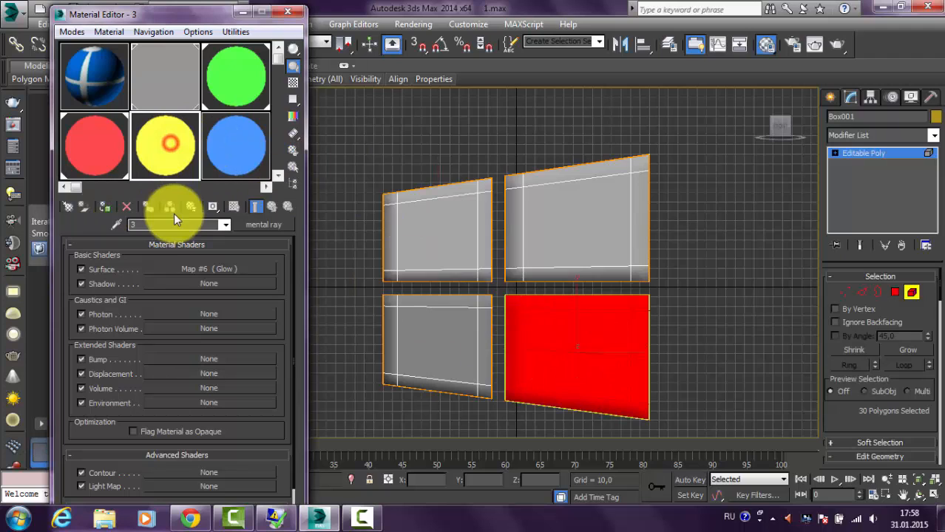
click(107, 206)
- Assign the blue material 4 to the lower-left pane of the logo
click(238, 146)
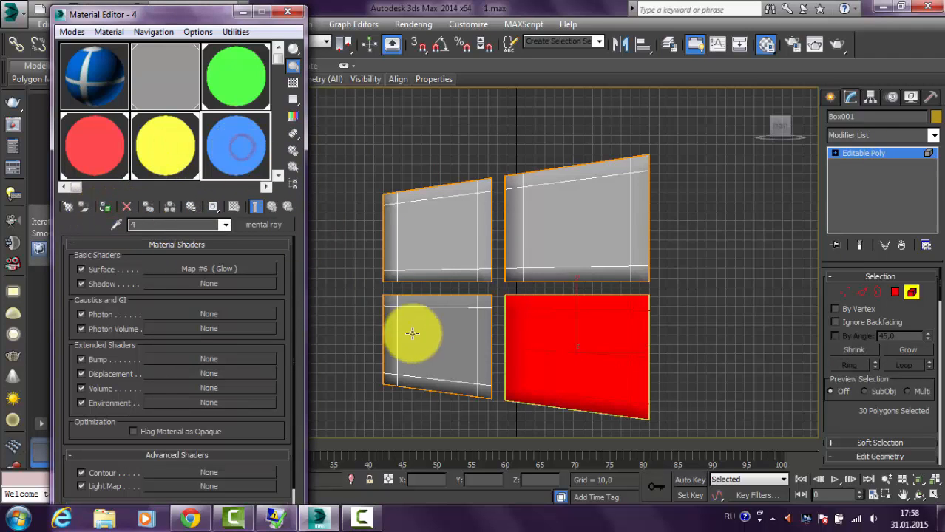
click(432, 342)
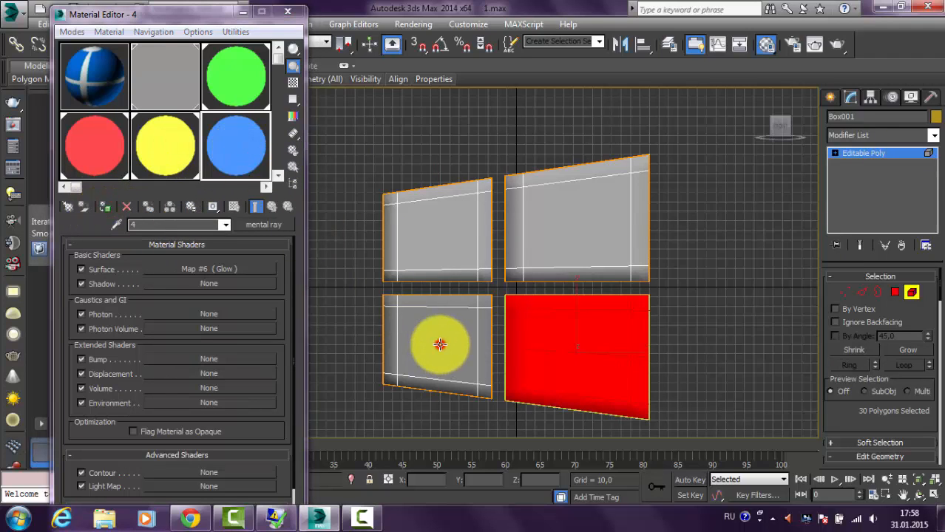
click(105, 207)
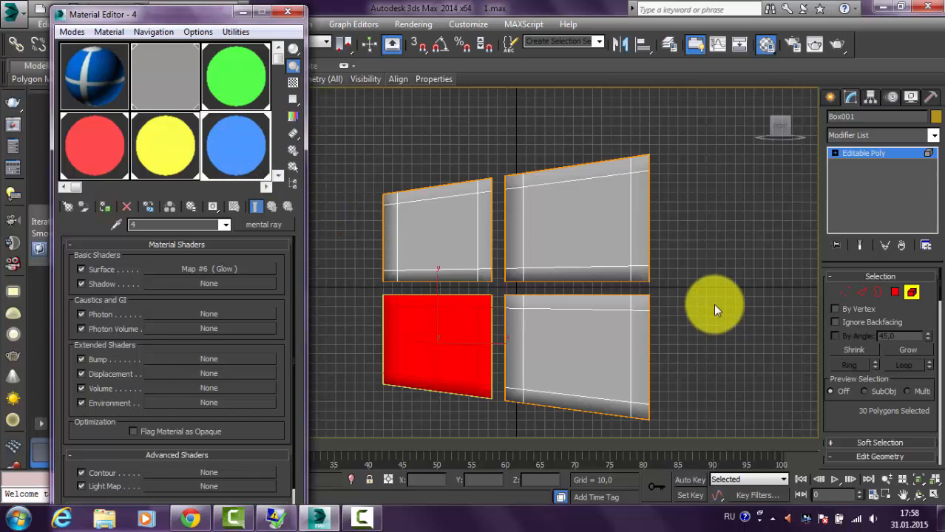
- Clear the element selection and render the Front view to check the four glowing panes, closing the render window when done
click(688, 292)
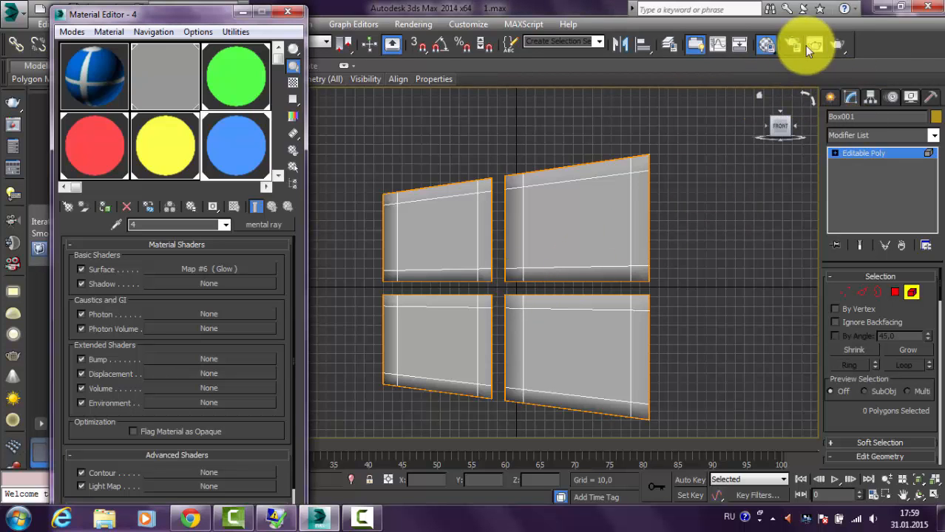
click(839, 43)
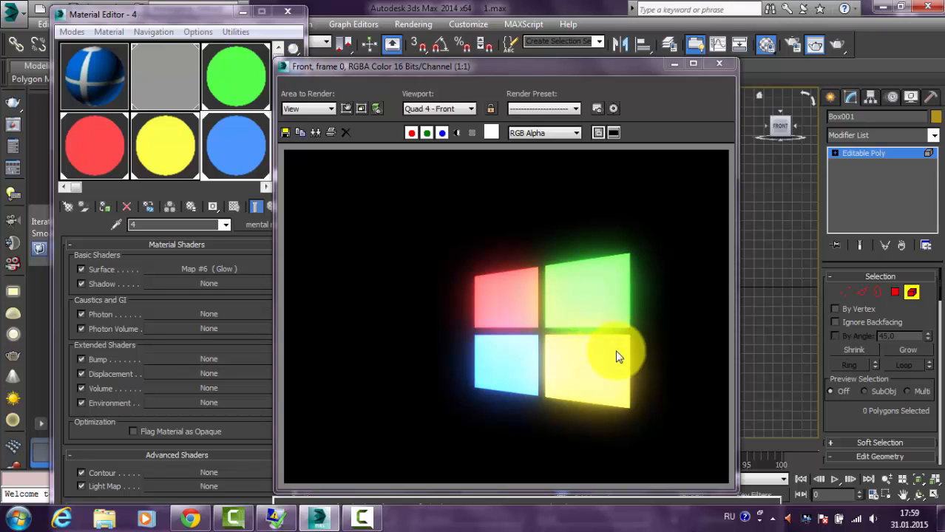
click(721, 66)
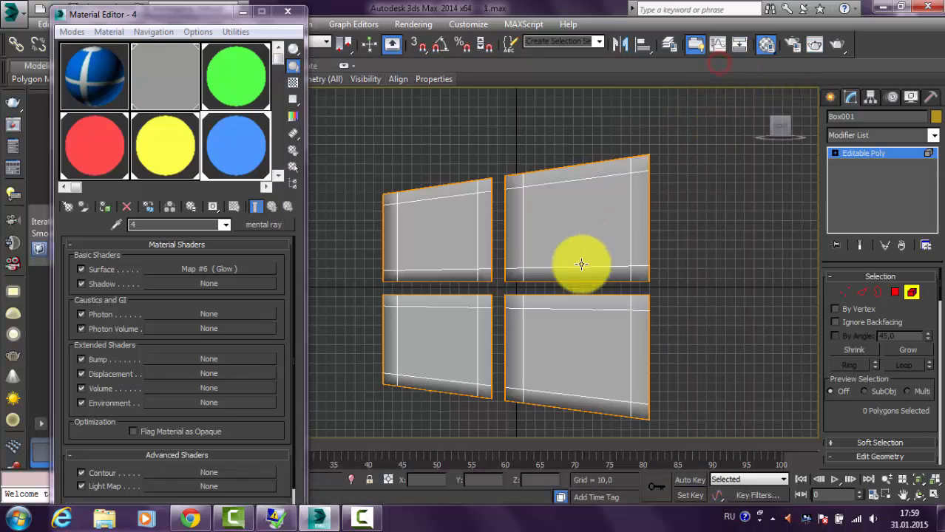
- Set the Quality of the Glare map in the second material slot to 4
click(175, 64)
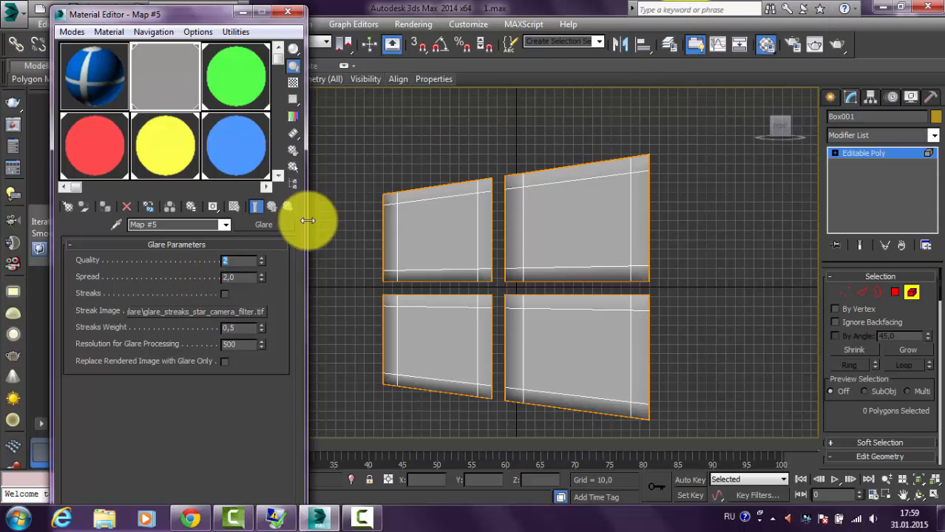
click(261, 257)
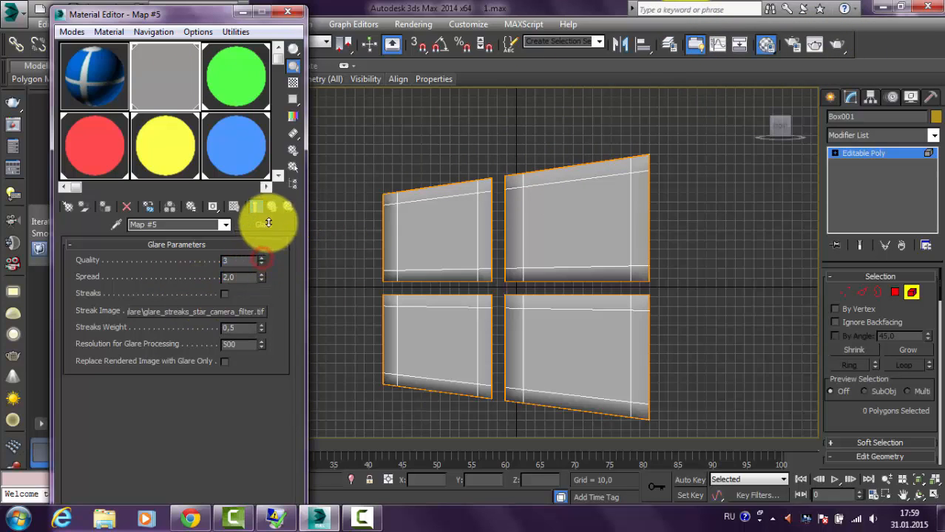
drag(269, 222, 271, 212)
click(263, 260)
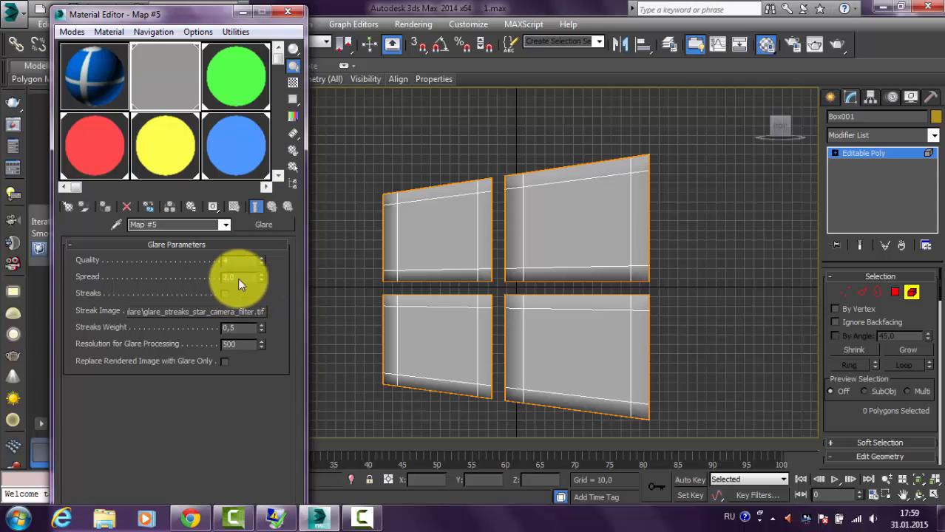
- Set the Glare map's Spread to 4.92 and render the Front view to check the glow
double_click(238, 277)
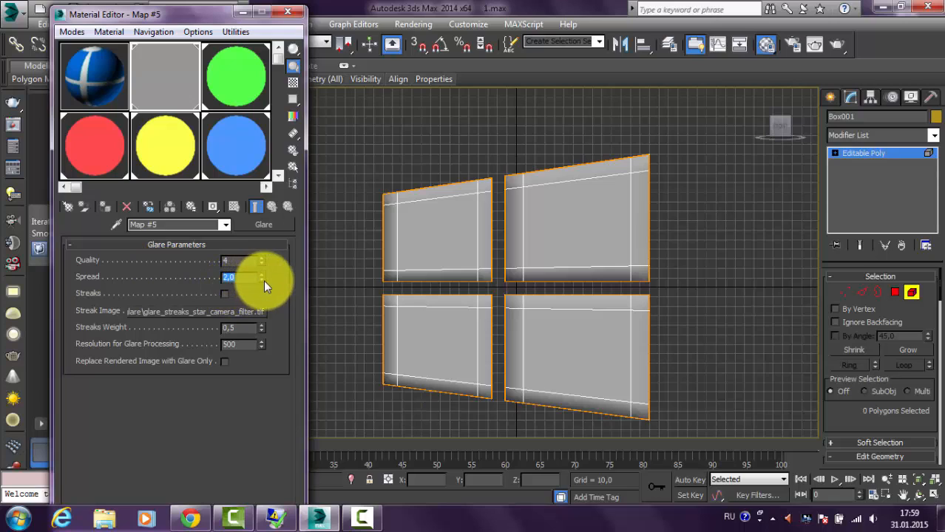
mouse_move(260, 278)
mouse_down()
mouse_move(257, 295)
mouse_move(259, 190)
mouse_move(273, 185)
mouse_up()
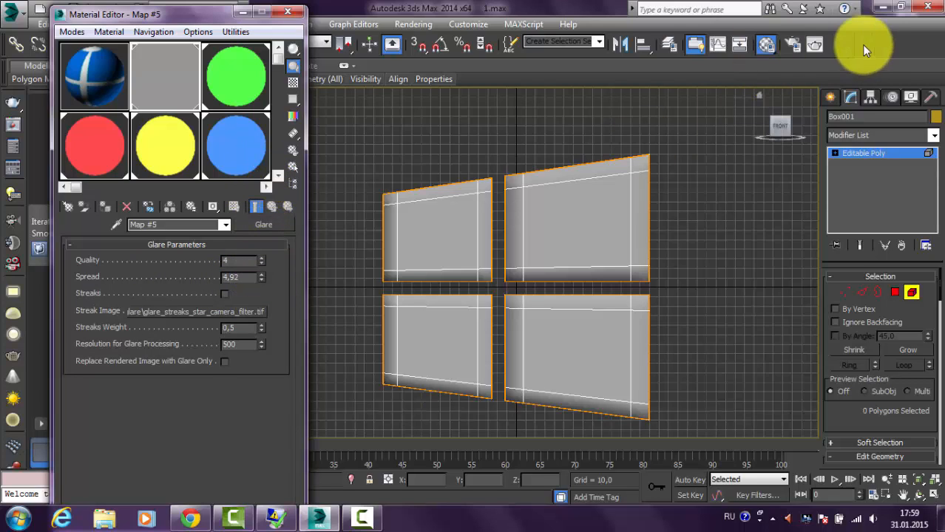
click(837, 44)
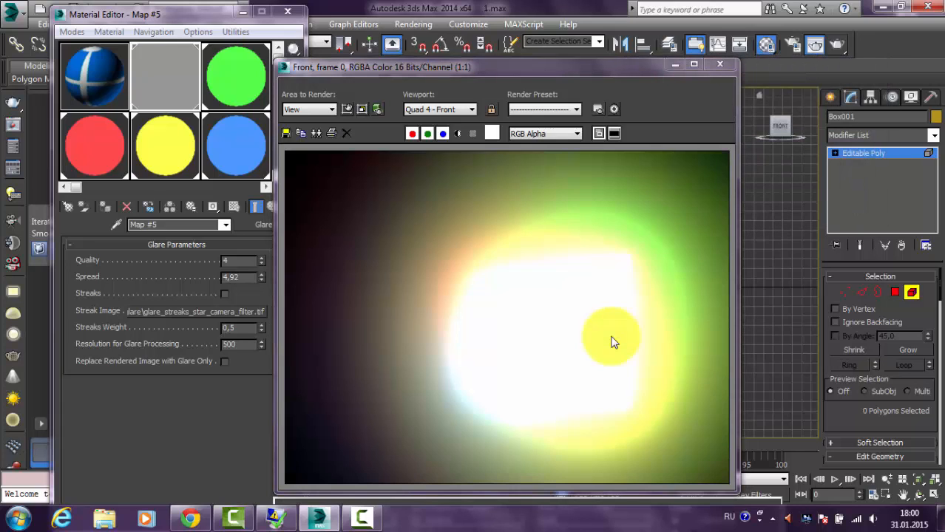
click(594, 327)
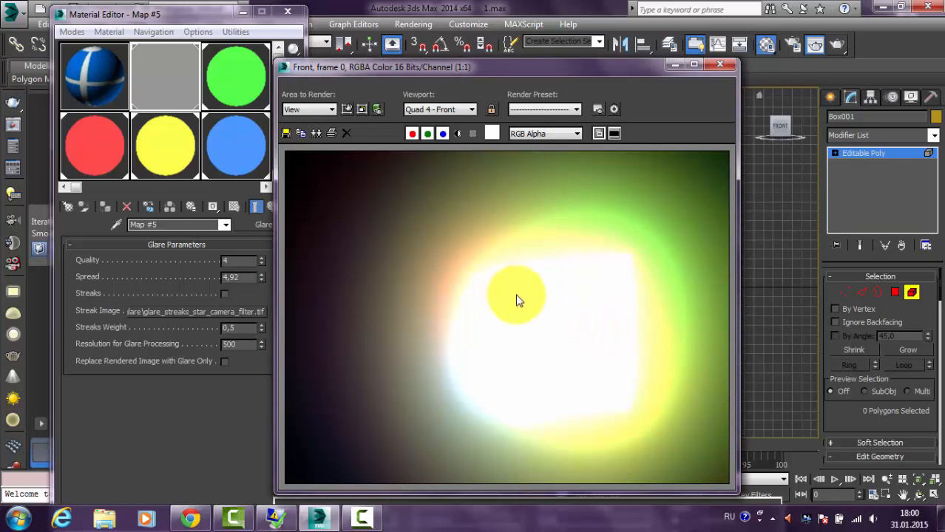
click(721, 65)
- Set the Glare map's Spread to 1.5 and check the glow in a render of the Front view
drag(245, 280, 190, 278)
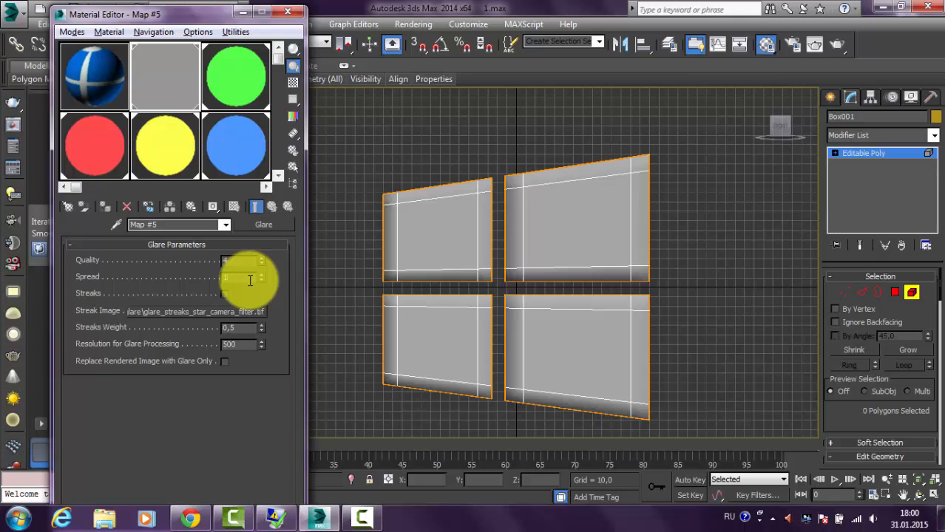
key(alt+shift)
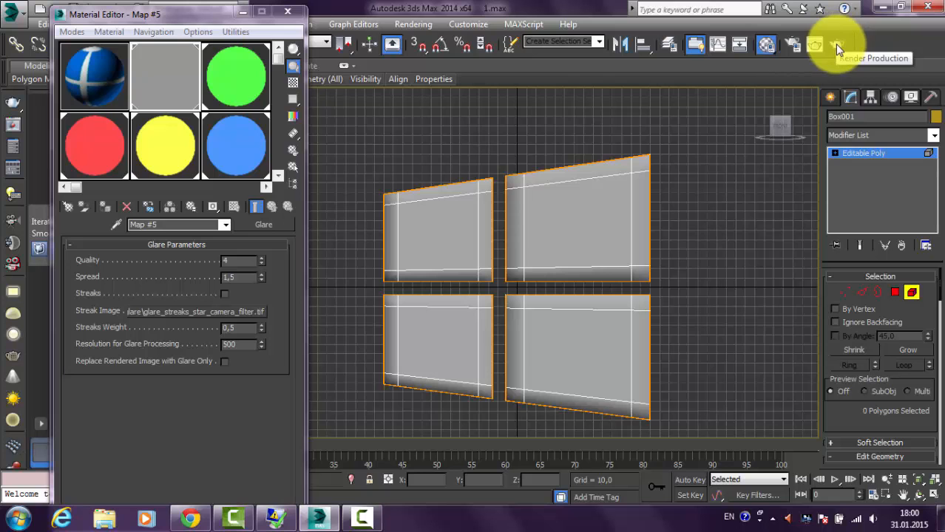
click(836, 46)
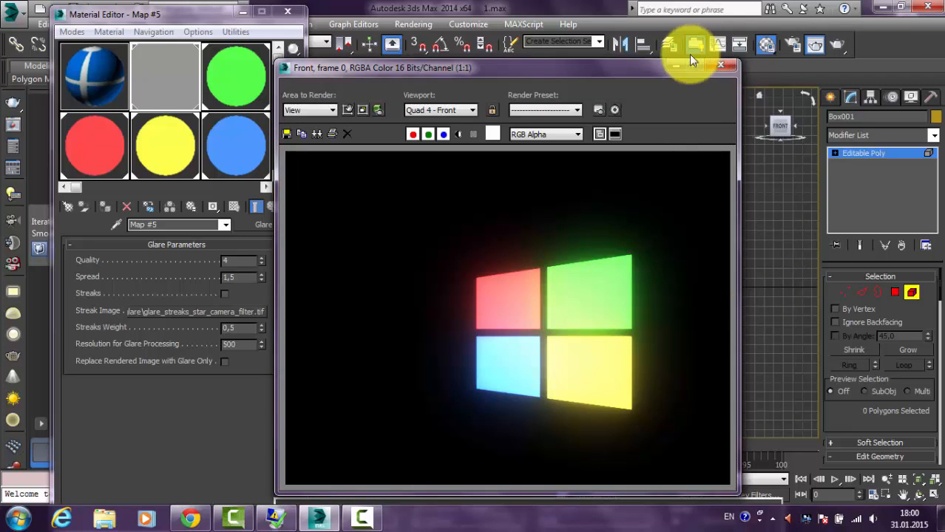
click(722, 66)
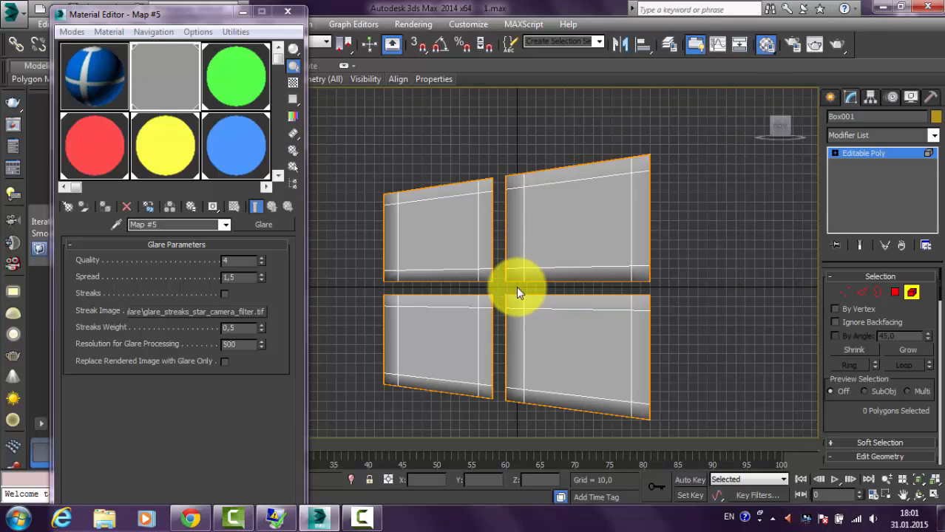
- Close the Material Editor and place a Text spline at the centre of the logo in the Front view
click(830, 97)
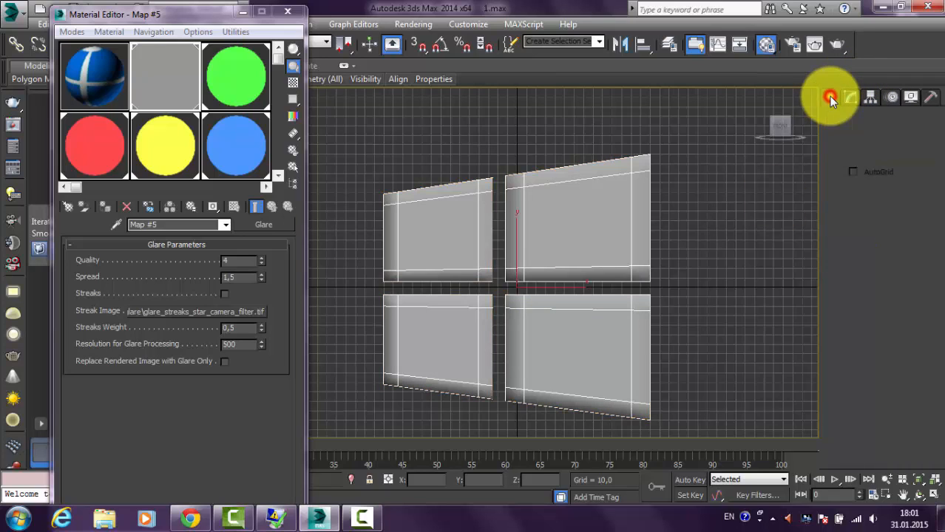
click(287, 16)
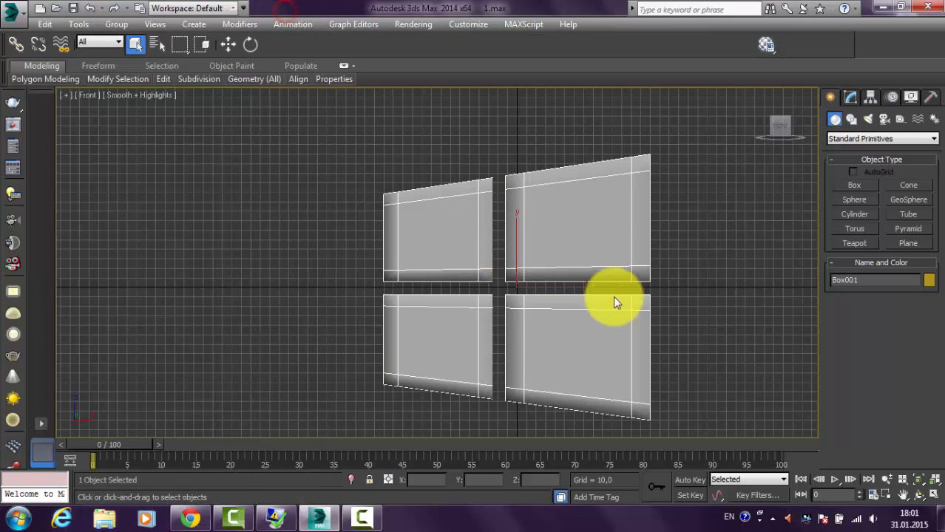
click(850, 122)
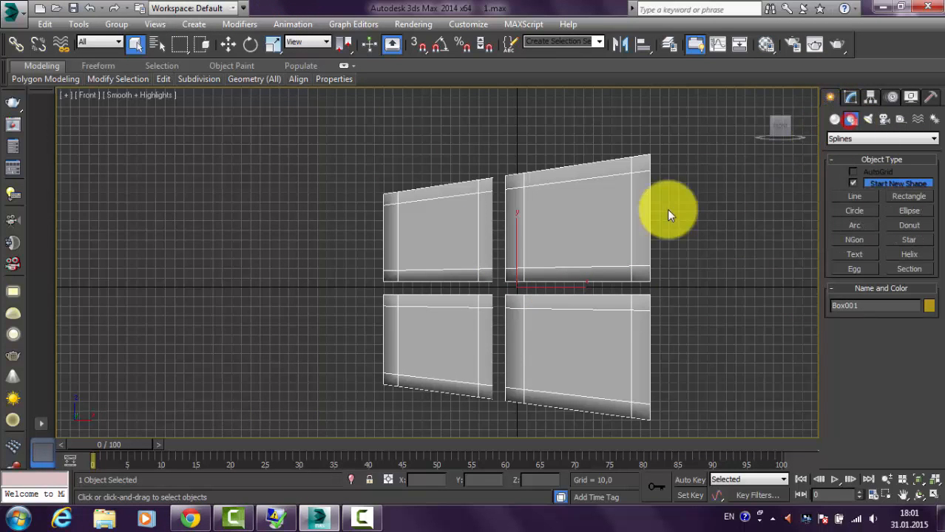
click(856, 254)
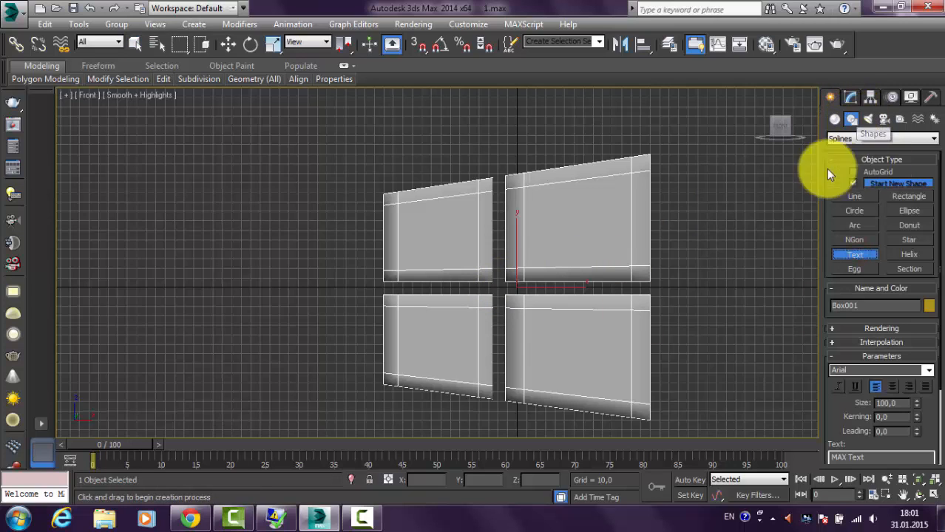
click(518, 285)
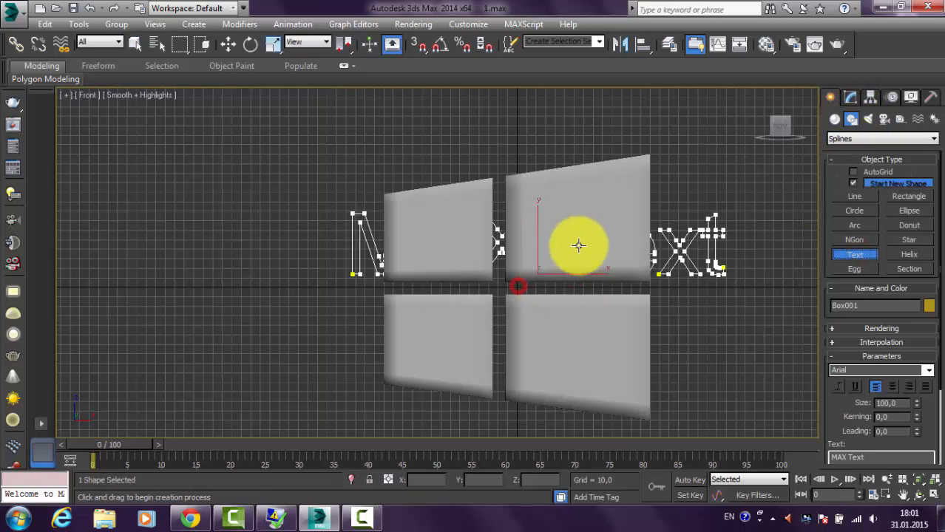
drag(520, 287, 516, 286)
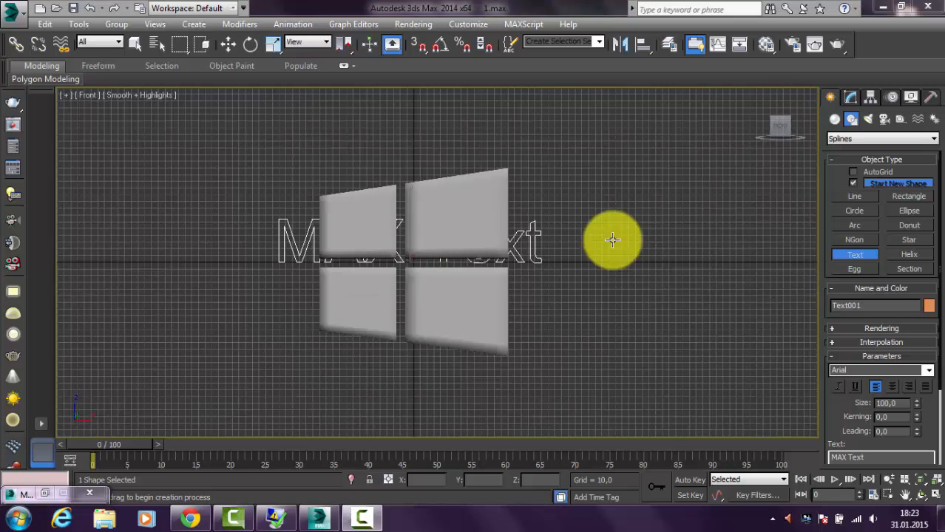
- Replace the default wording of the text spline with "Wendows 8"
click(849, 99)
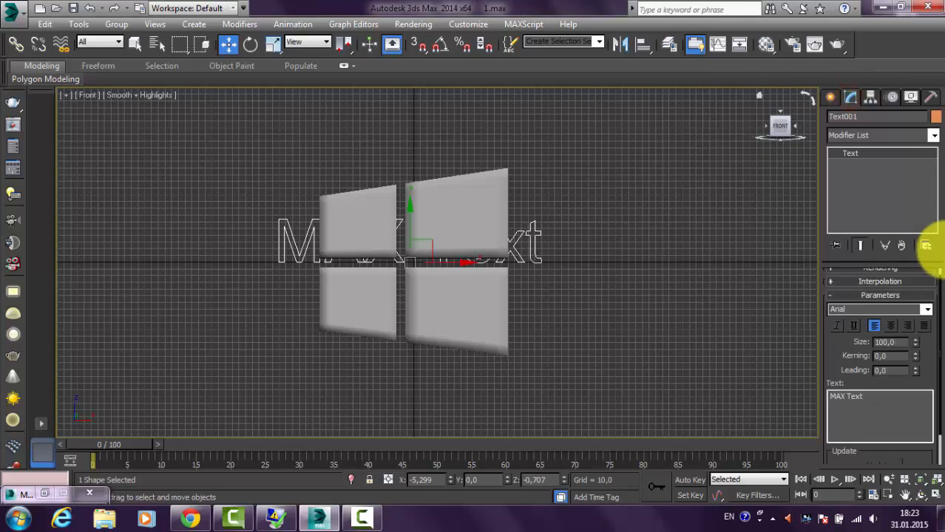
drag(928, 329, 922, 348)
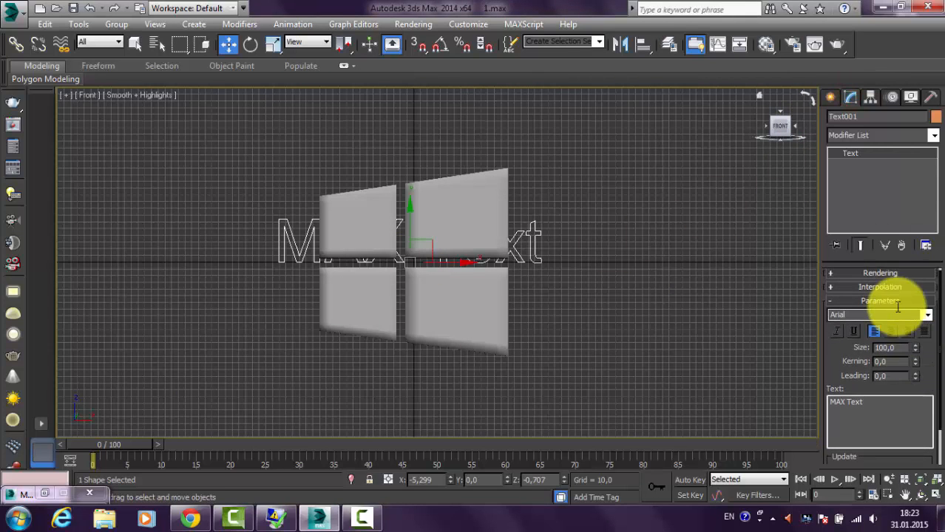
drag(877, 398, 735, 394)
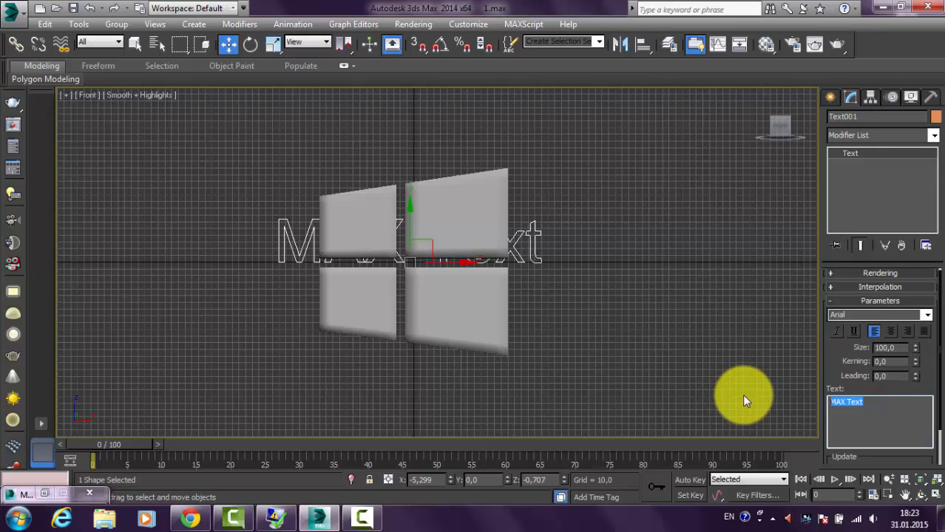
text(Wo)
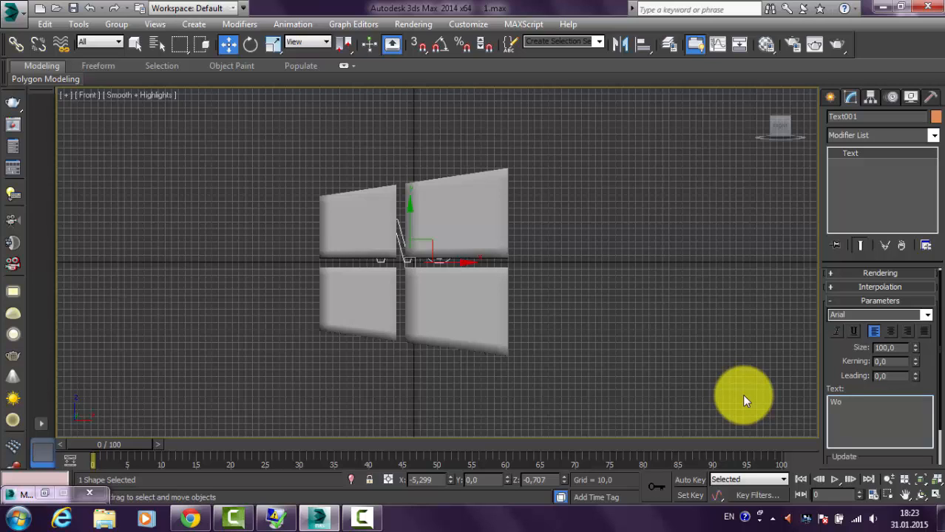
text(ndow)
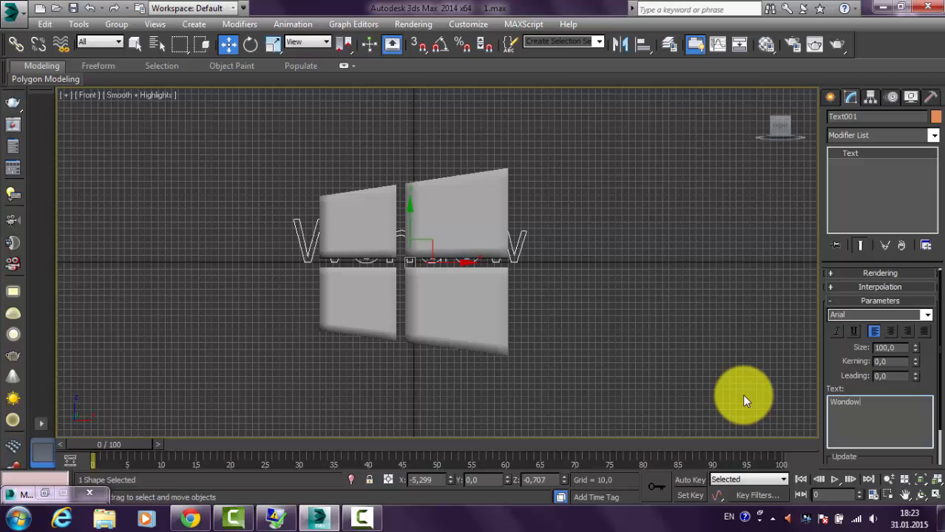
key(BackSpace)
key(BackSpace)
key(BackSpace)
key(BackSpace)
key(BackSpace)
text(endows)
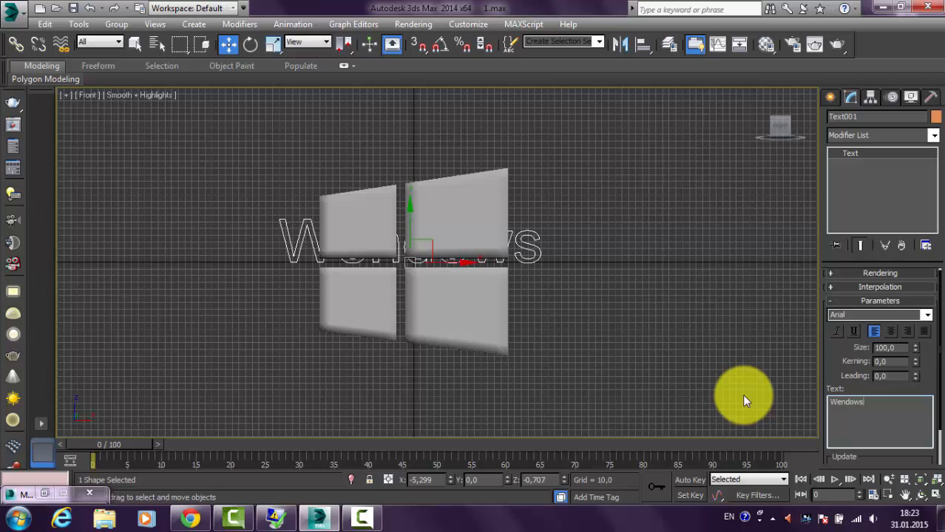
text( 8)
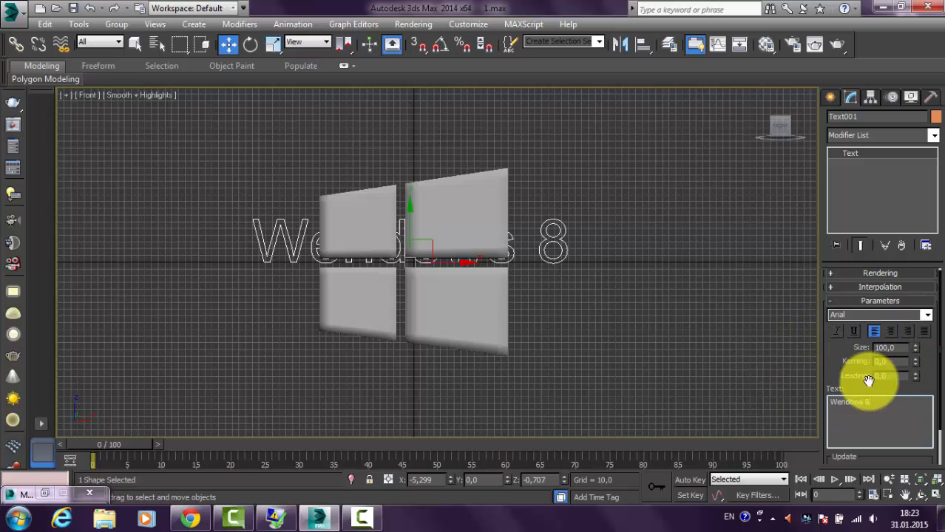
drag(901, 402, 724, 392)
click(927, 315)
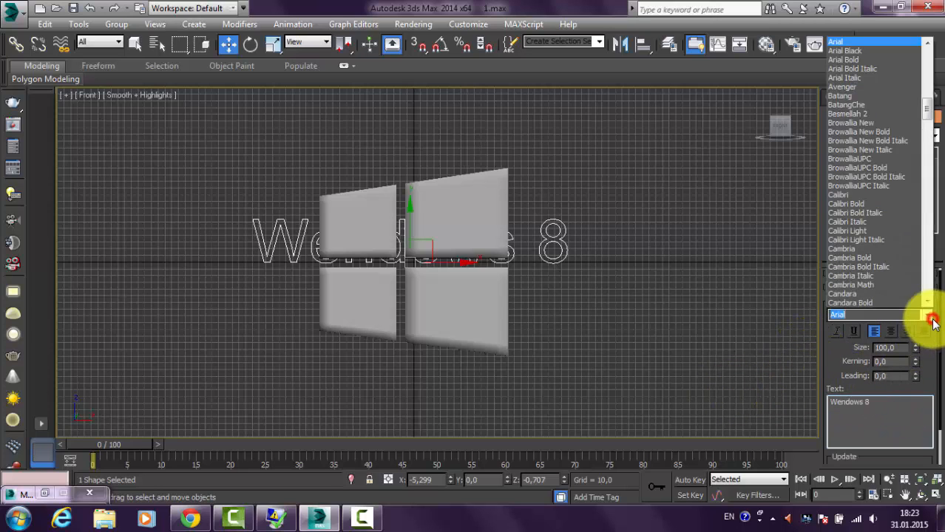
drag(931, 114, 933, 55)
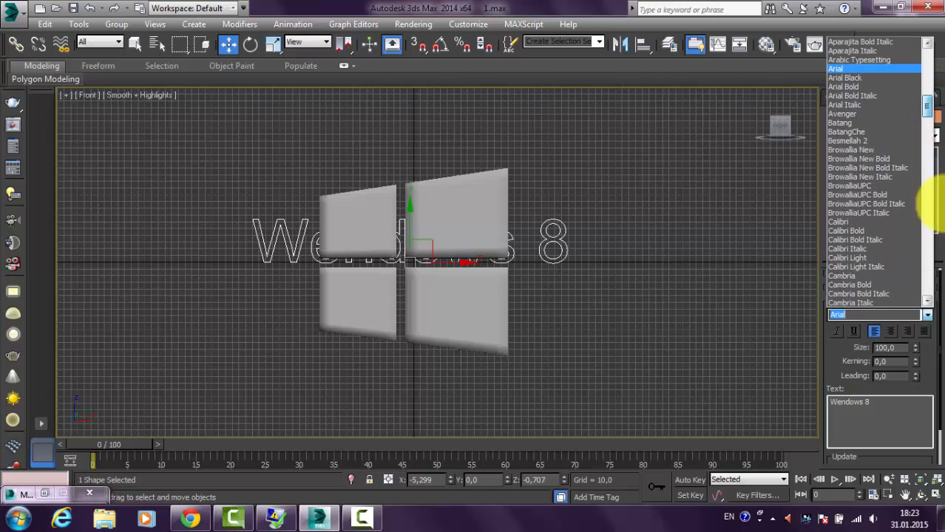
click(927, 315)
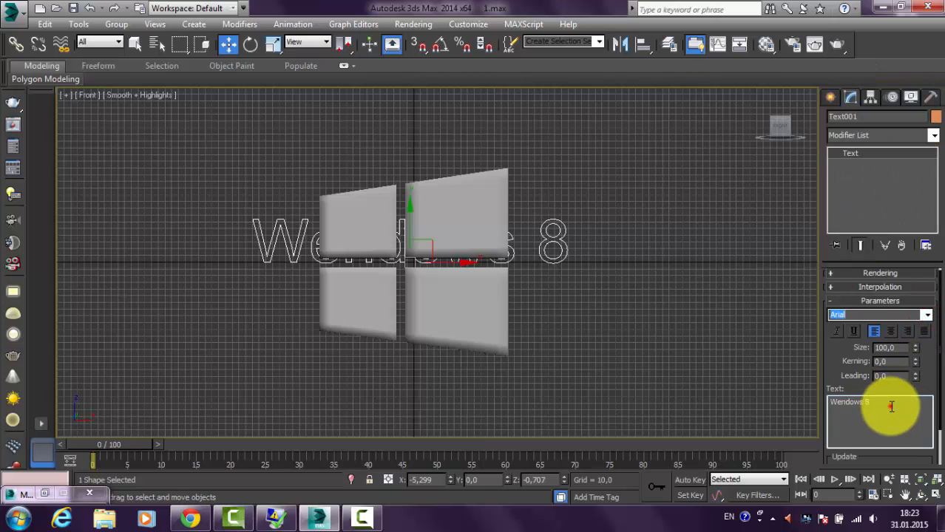
click(891, 406)
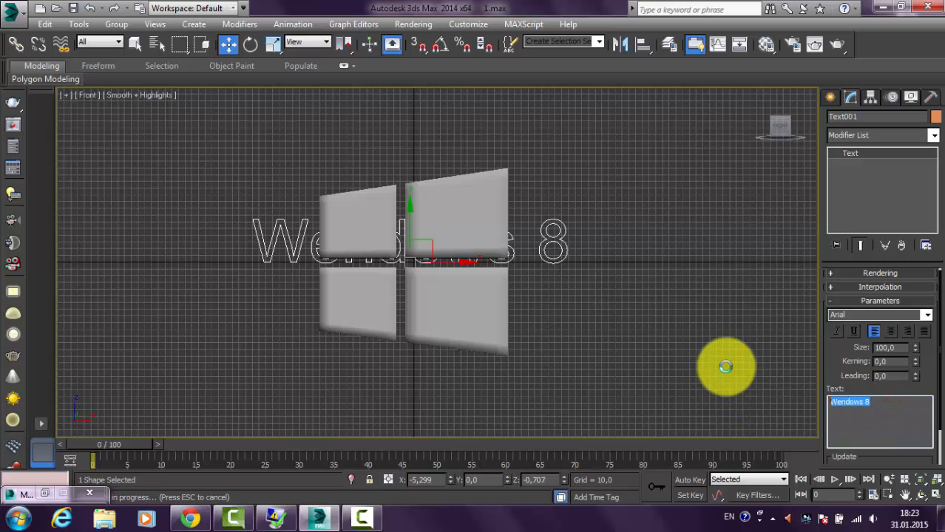
- Add an Extrude modifier to the "Wendows 8" text and set its Amount to 10
key(alt+w)
key(alt+w)
scroll(634, 337, down, 5)
alt+middle_drag(635, 337, 739, 294)
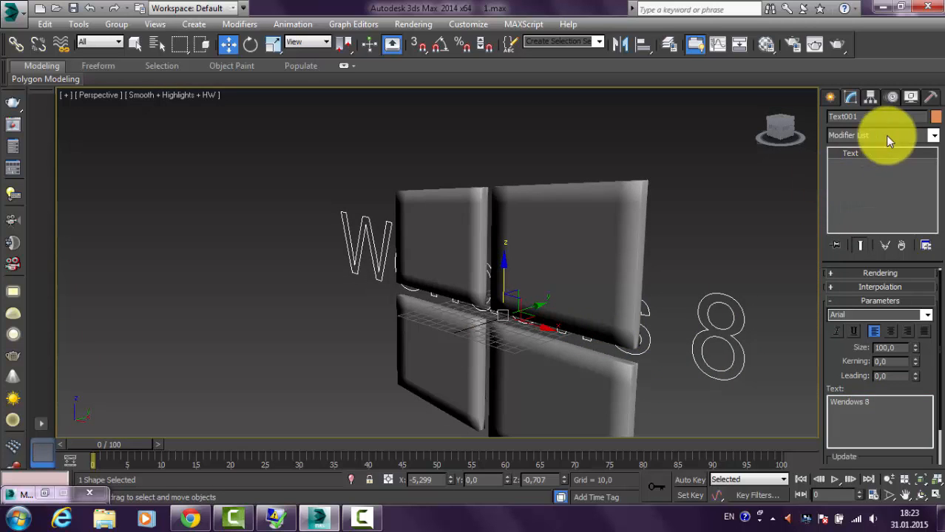
click(937, 136)
scroll(933, 192, down, 12)
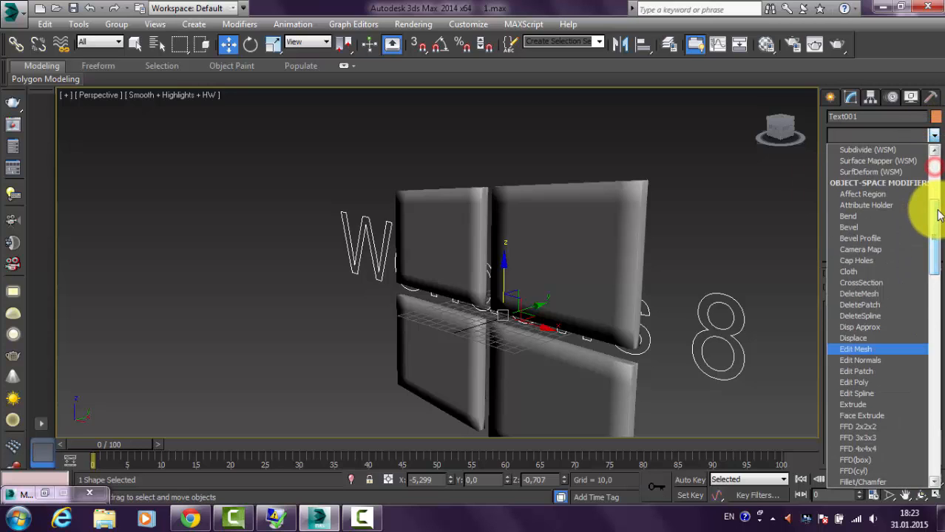
click(900, 184)
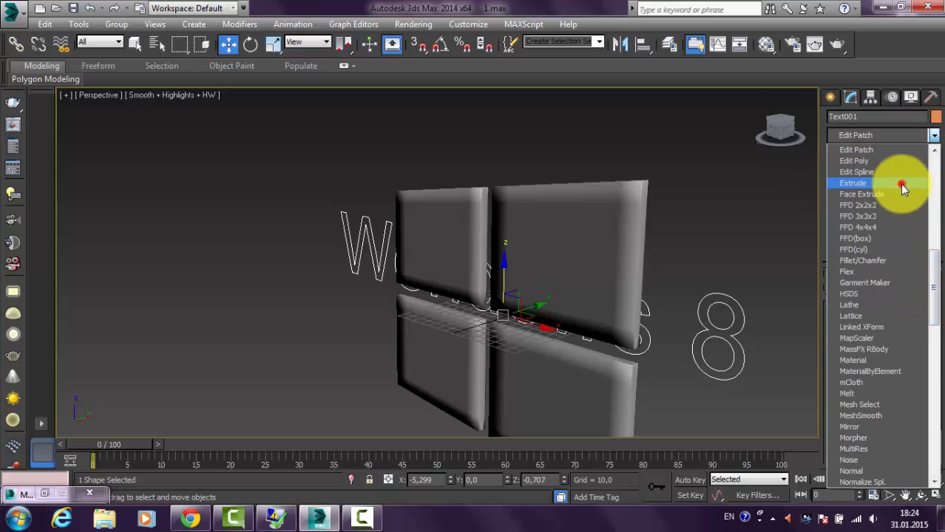
double_click(903, 293)
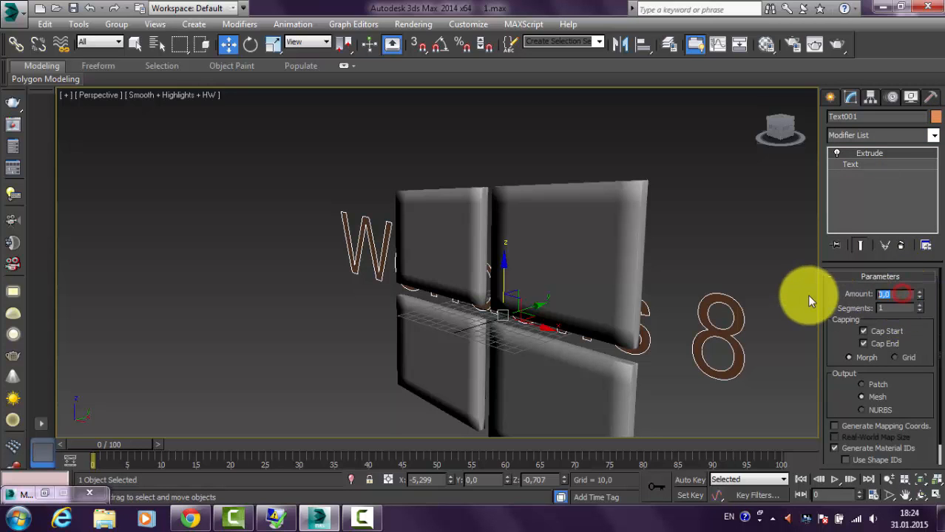
text(104)
key(BackSpace)
key(Return)
- Move the extruded text straight down below the logo, to a Z position of about -197
alt+middle_drag(715, 261, 537, 228)
drag(475, 220, 497, 405)
alt+middle_drag(549, 354, 597, 341)
middle_drag(636, 290, 646, 253)
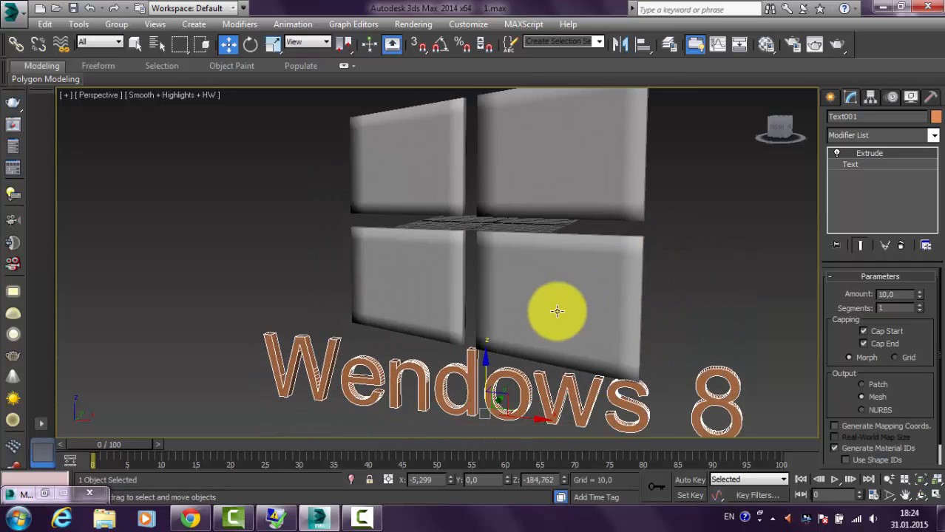
alt+middle_drag(557, 310, 610, 306)
drag(482, 364, 484, 380)
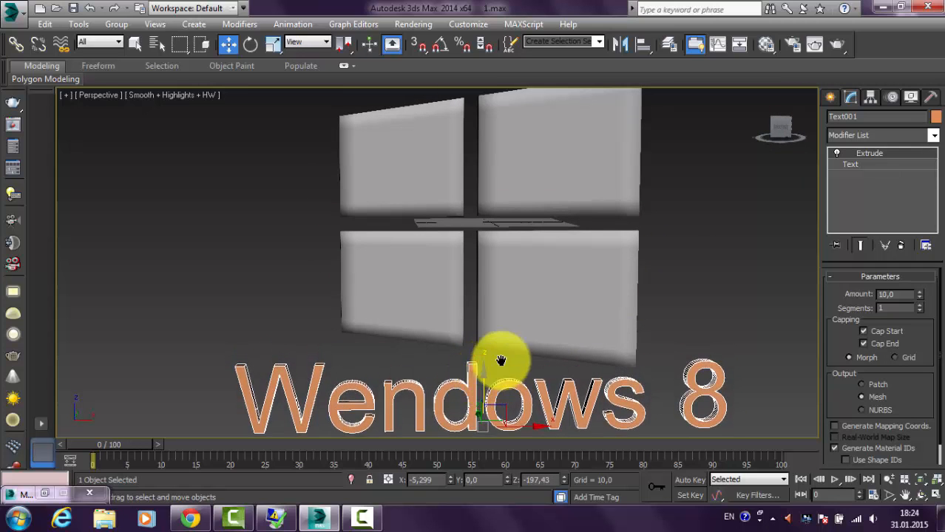
middle_drag(500, 360, 505, 317)
mouse_move(521, 324)
alt+middle_down()
mouse_move(617, 330)
mouse_move(507, 338)
mouse_move(539, 331)
mouse_move(525, 332)
alt+middle_up()
scroll(525, 333, down, 3)
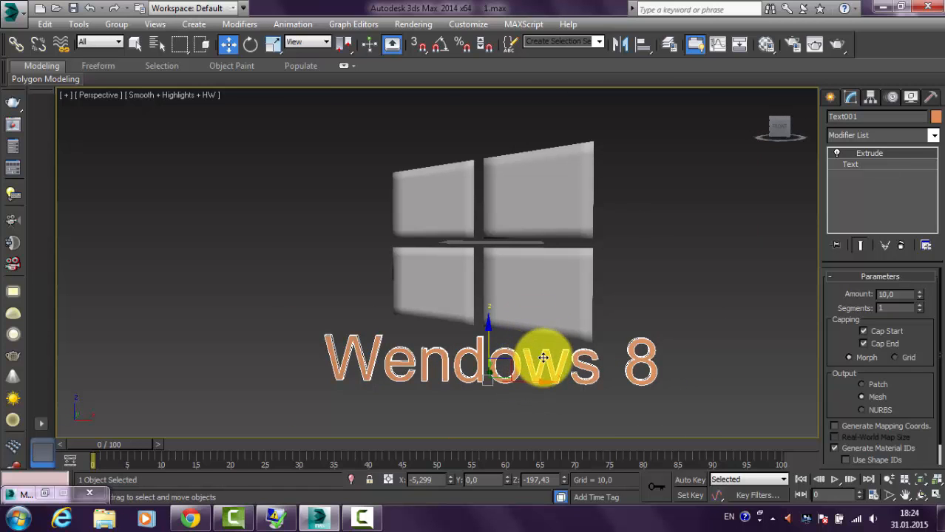
- Turn an unused material slot into a mental ray Arch & Design material with the Copper template
key(m)
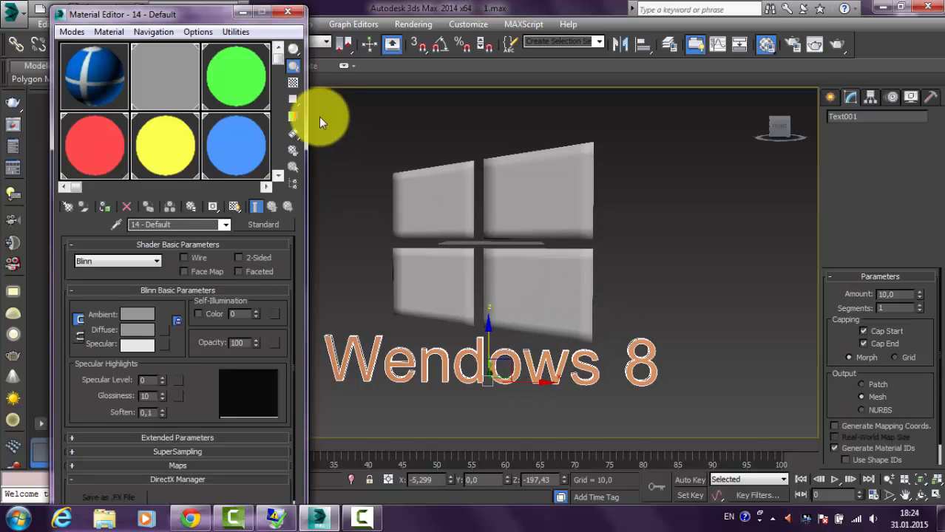
drag(274, 59, 274, 145)
click(108, 119)
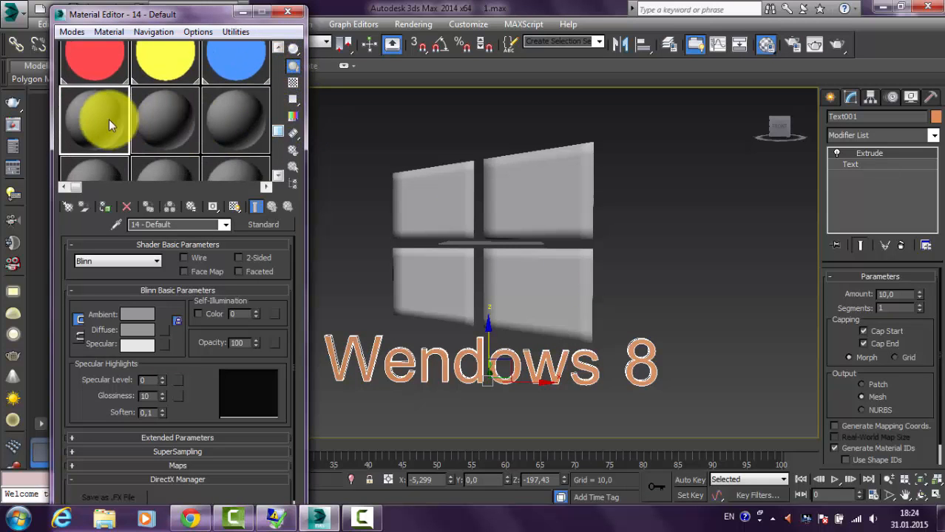
click(272, 226)
click(560, 322)
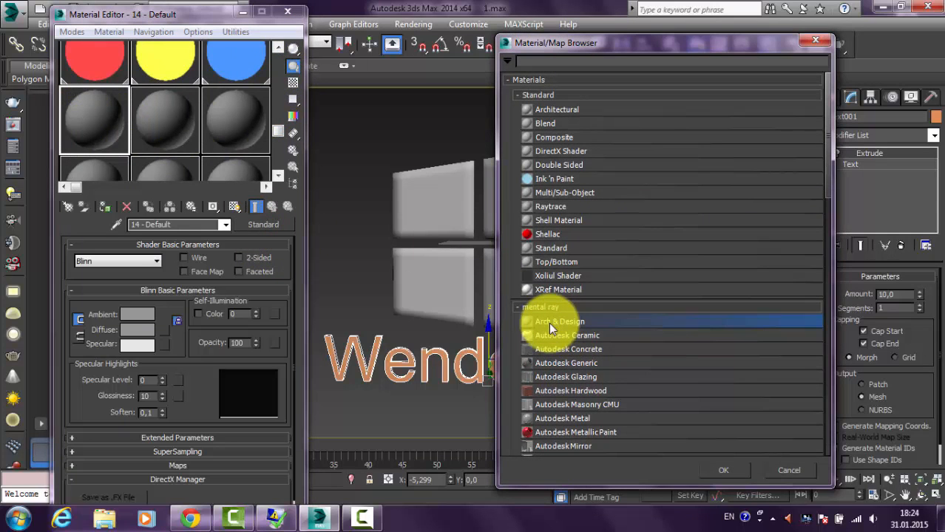
double_click(549, 323)
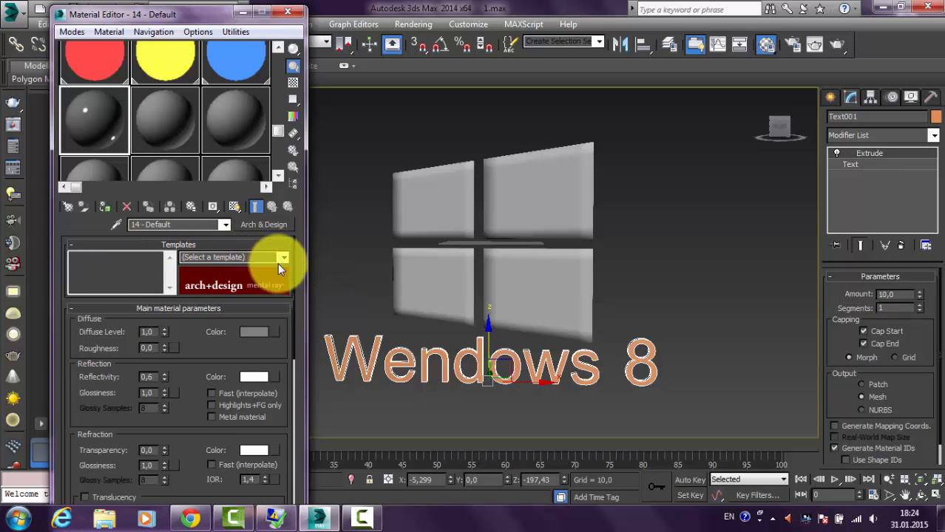
click(283, 258)
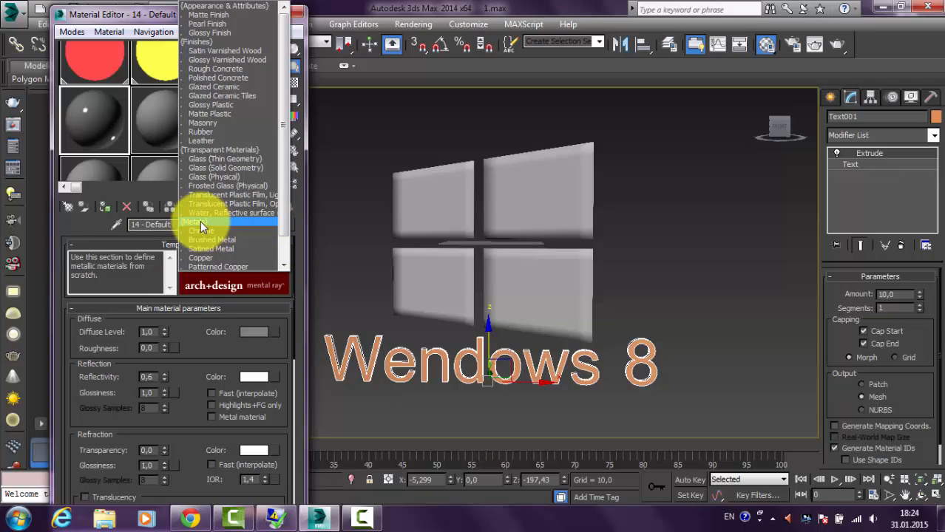
click(203, 258)
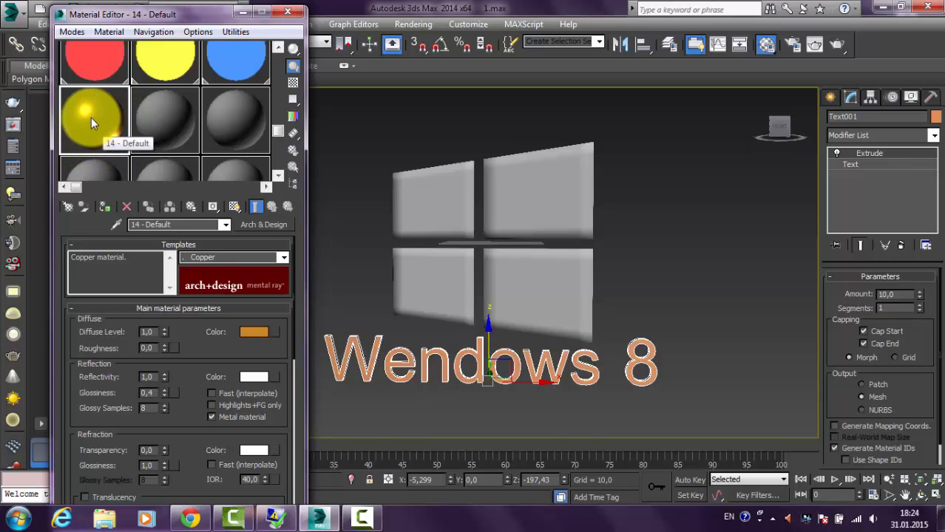
- Try the Brushed Metal template on the material and switch it back to Copper
click(283, 228)
click(280, 258)
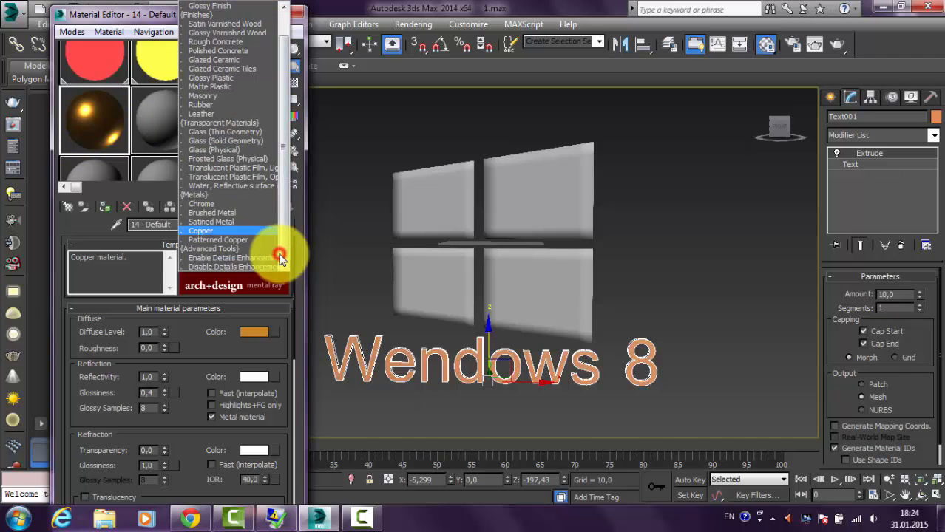
click(249, 213)
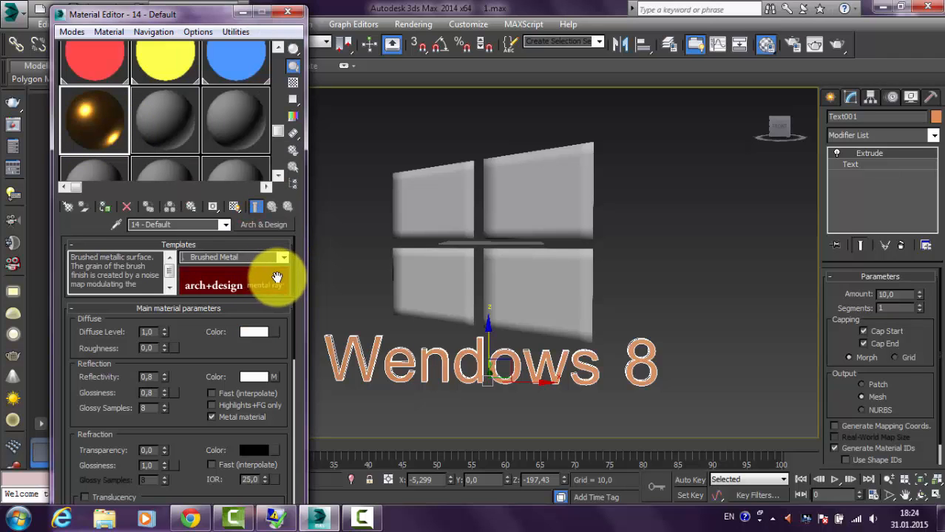
click(283, 259)
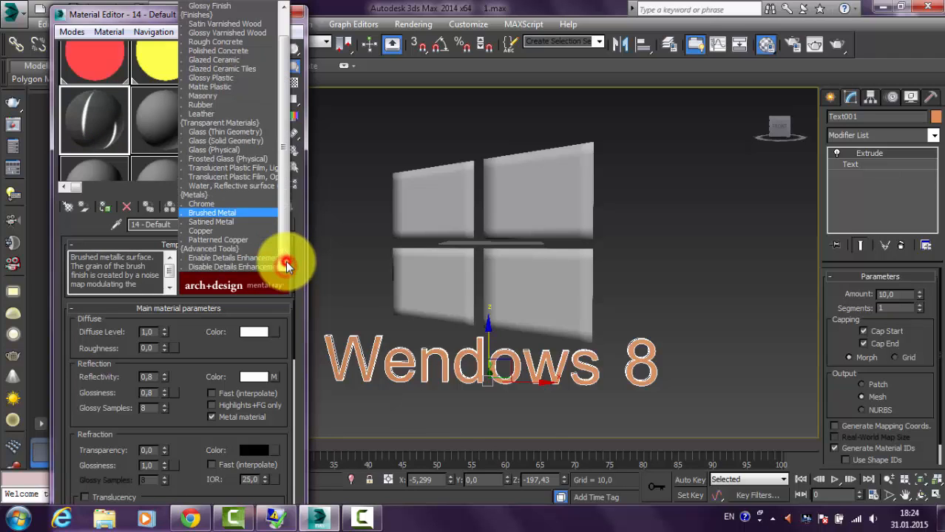
click(254, 232)
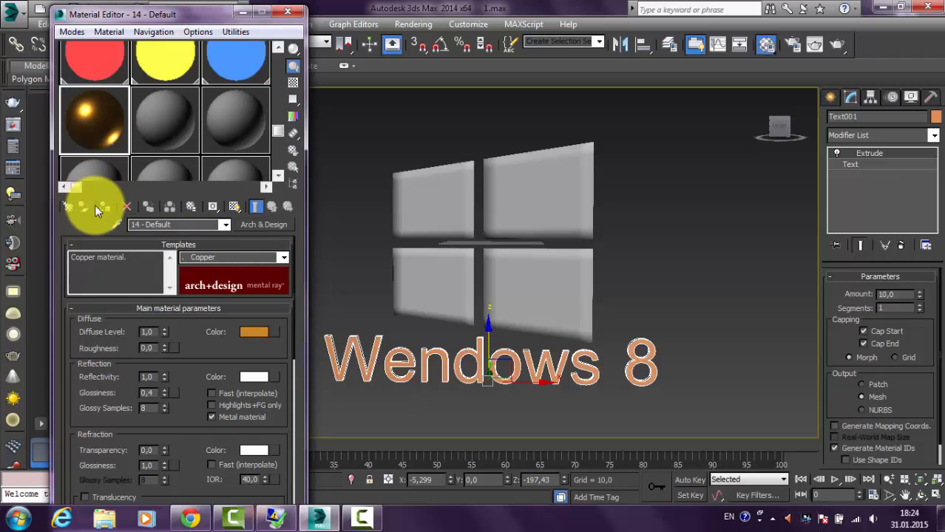
- Assign the copper material to the extruded text and check it in a render of the Perspective view
drag(105, 151, 369, 369)
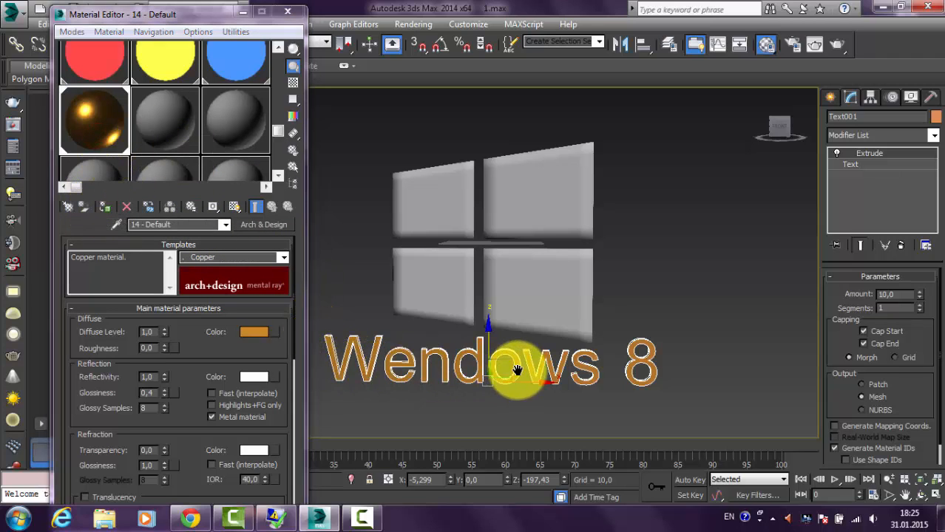
click(246, 13)
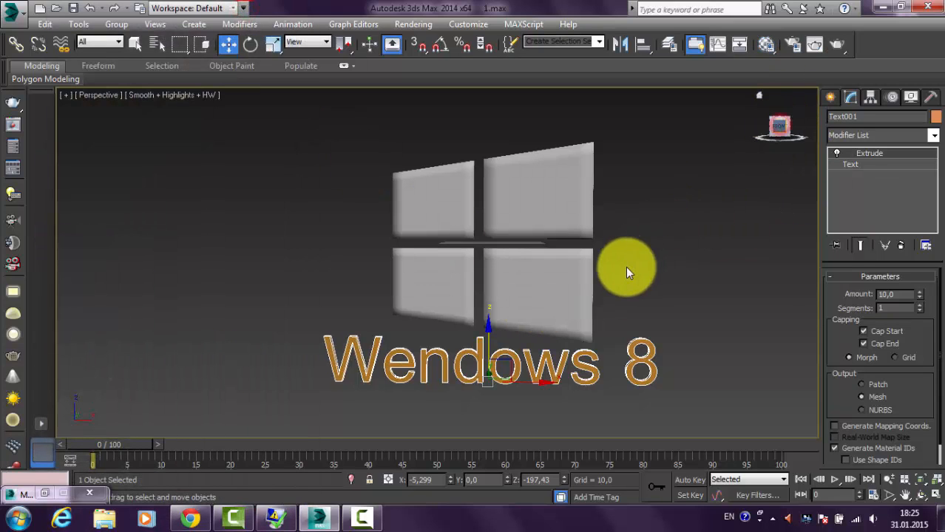
middle_drag(621, 272, 586, 276)
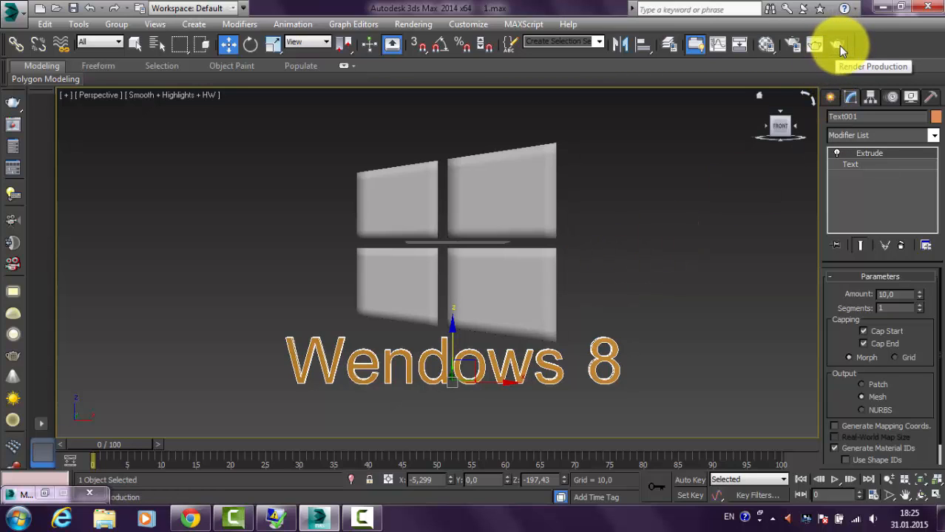
click(839, 45)
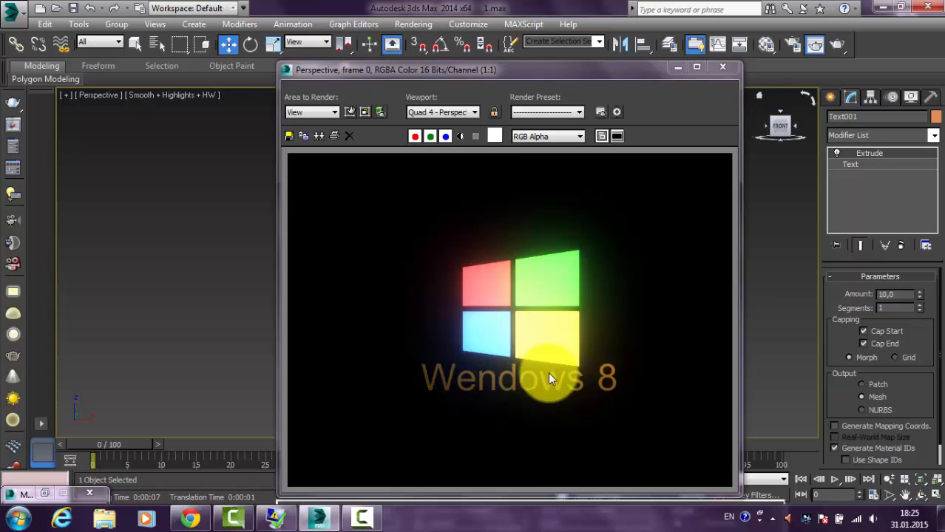
click(722, 69)
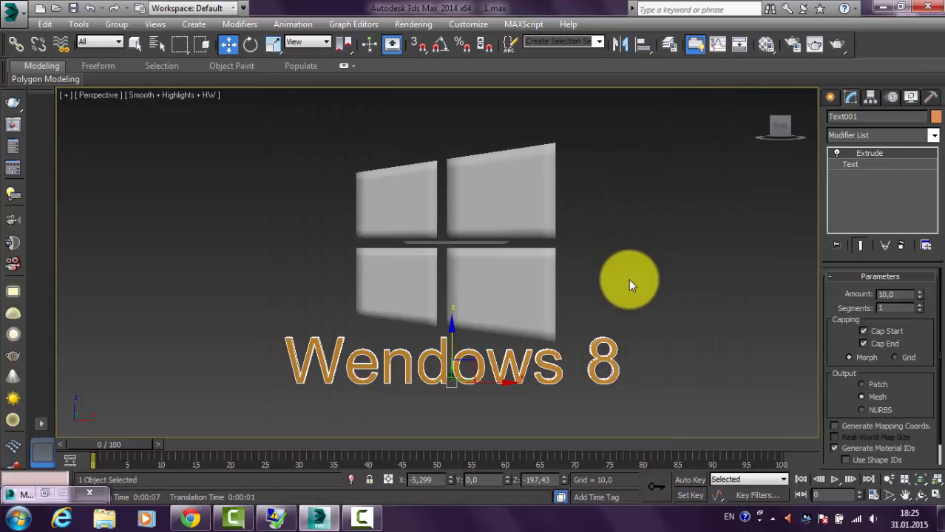
- Place a Standard Omni light near the centre of the logo in the Perspective view
alt+middle_drag(610, 306, 650, 272)
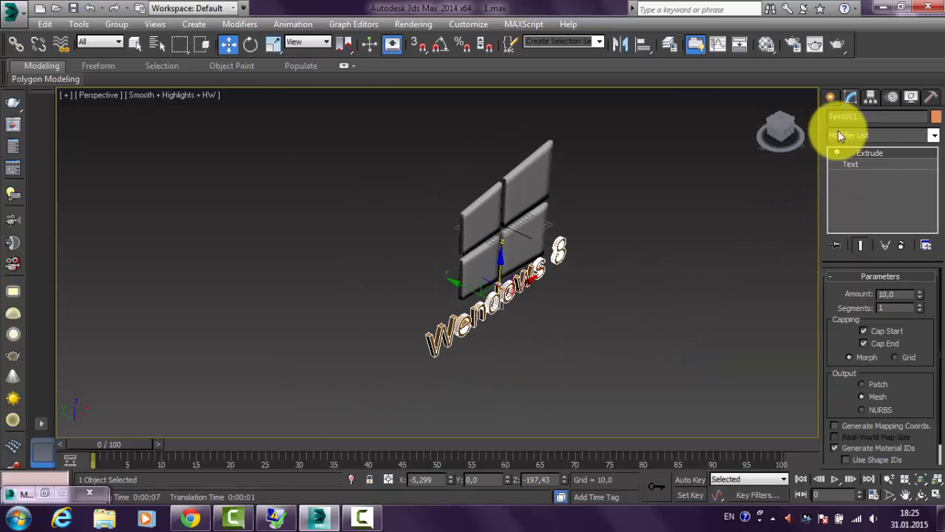
click(831, 99)
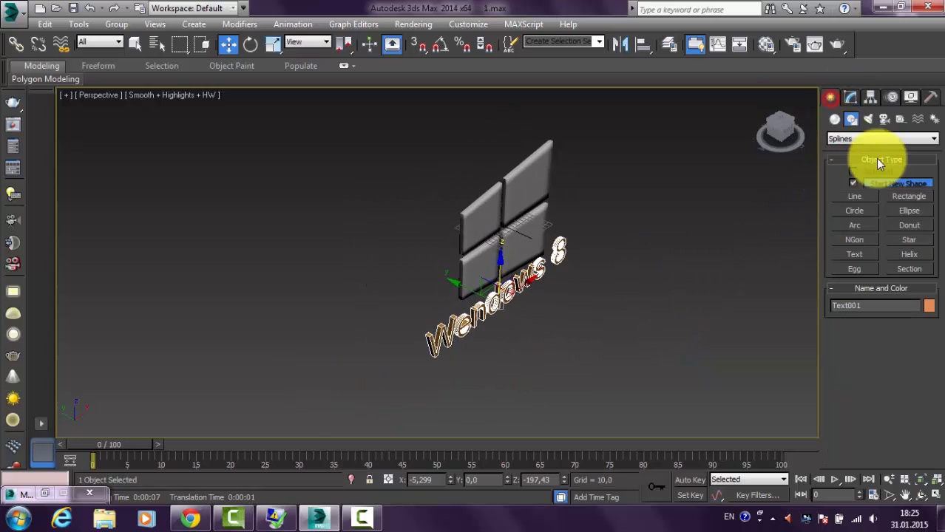
click(870, 118)
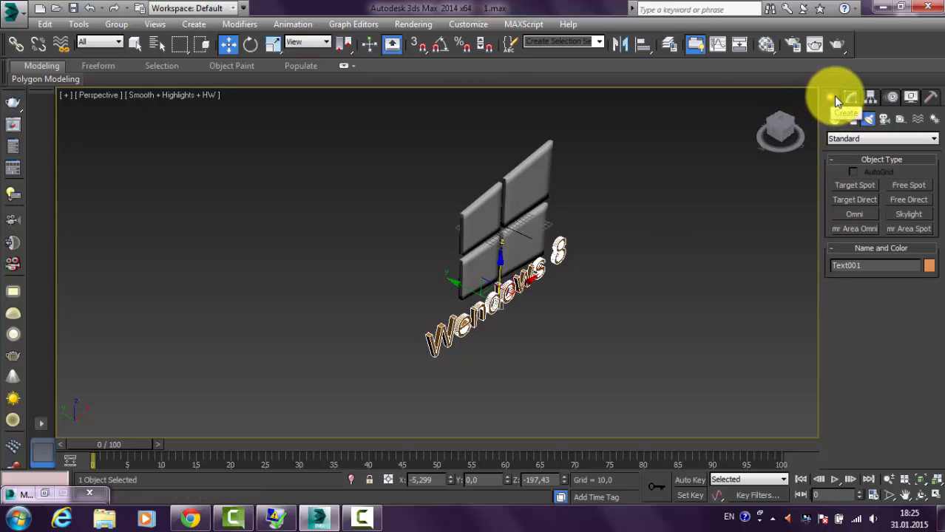
middle_drag(721, 193, 717, 194)
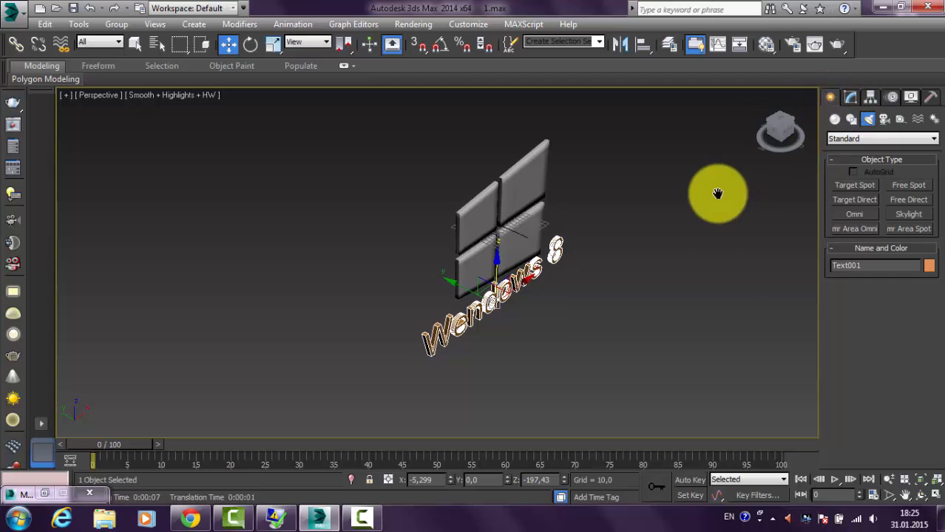
click(873, 140)
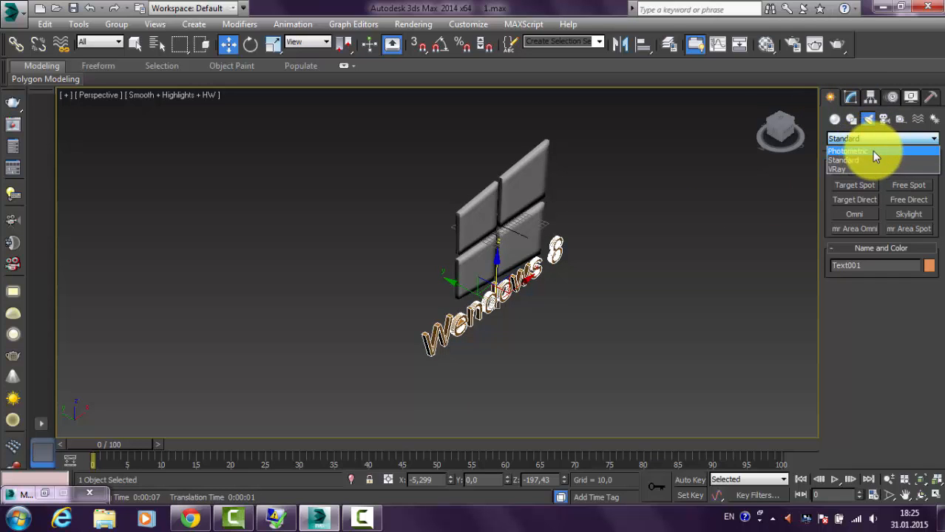
click(868, 150)
click(876, 139)
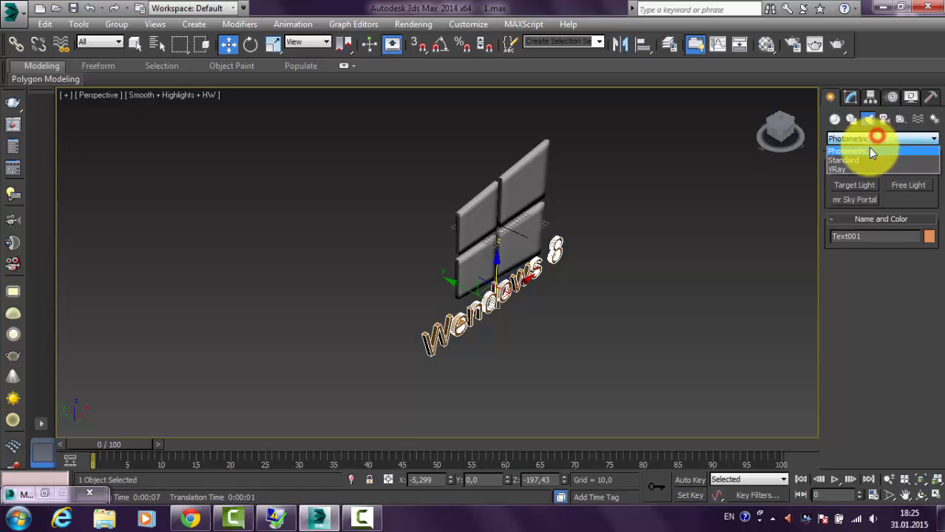
click(855, 160)
click(858, 215)
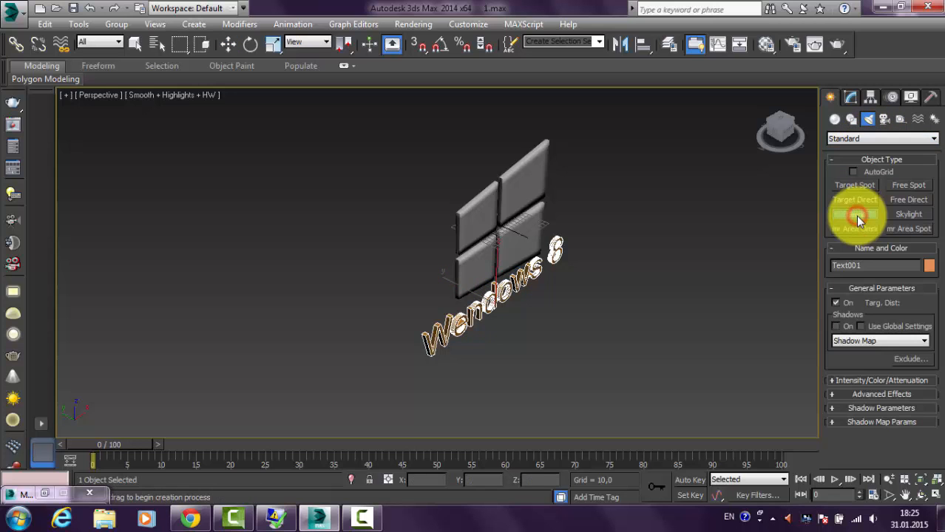
scroll(665, 222, up, 5)
middle_drag(627, 222, 627, 217)
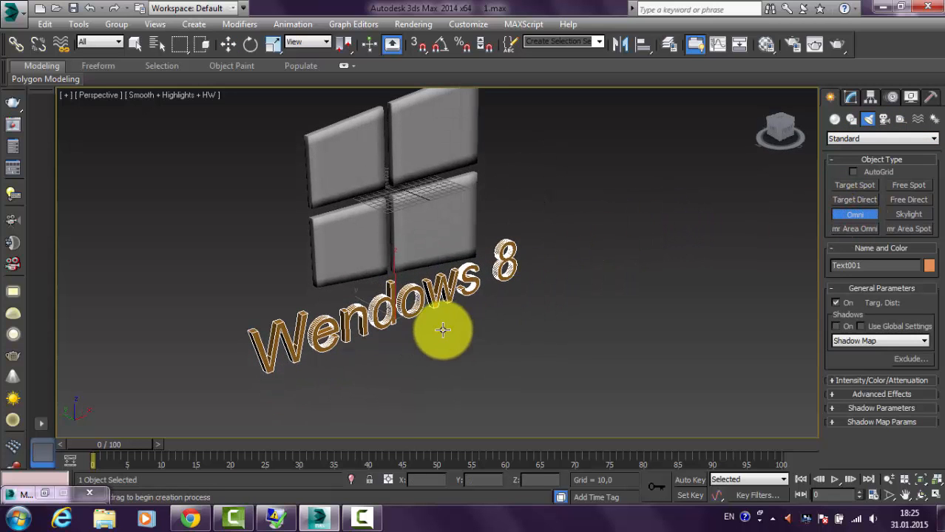
click(424, 199)
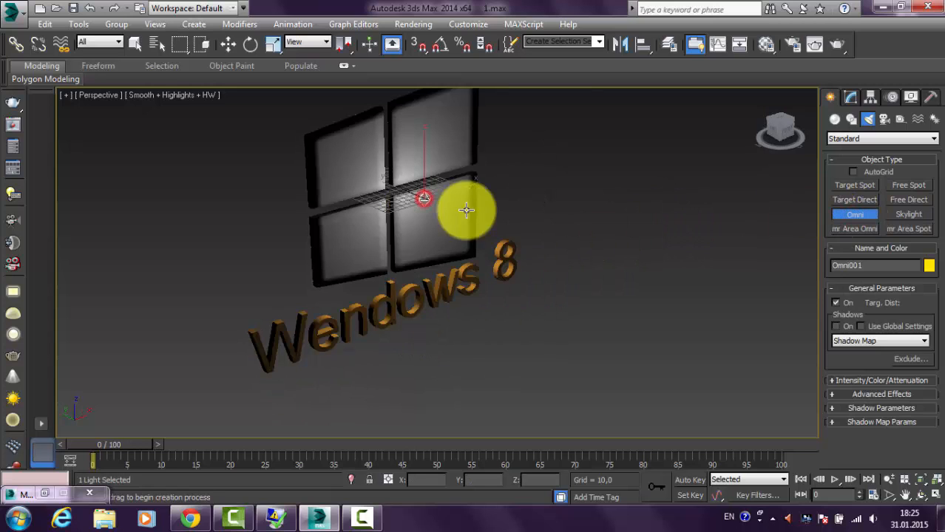
- Move the Omni light down in front of the "Wendows 8" text, to about X 94, Y -102, Z -166
key(w)
drag(423, 153, 466, 253)
alt+middle_drag(482, 255, 525, 213)
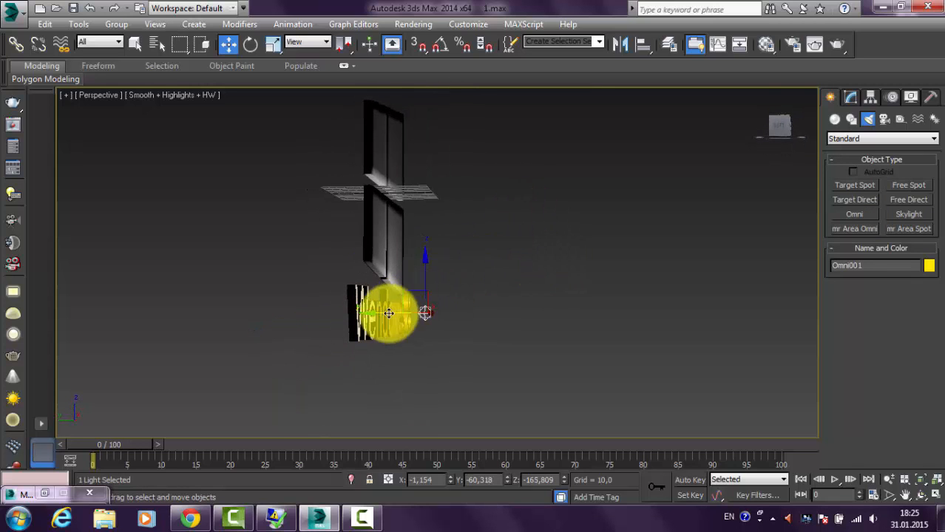
drag(388, 314, 420, 315)
alt+middle_drag(422, 322, 471, 325)
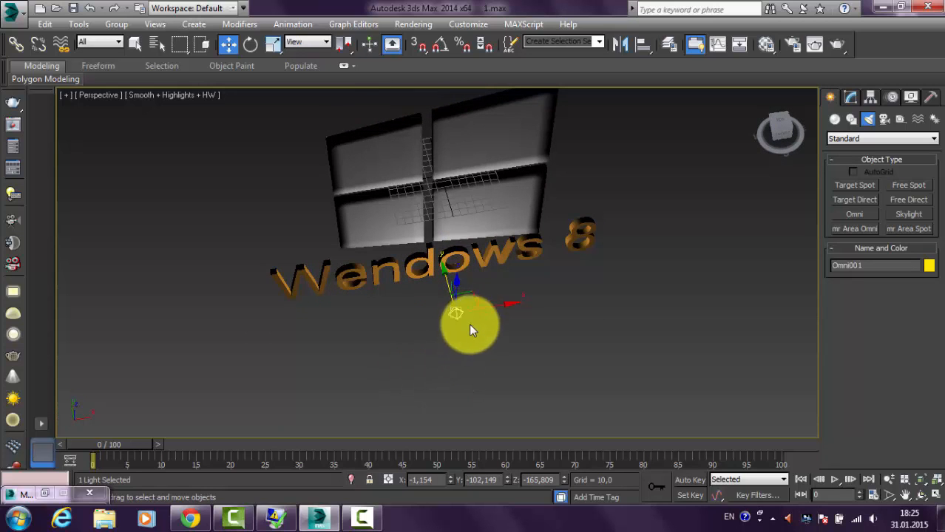
drag(495, 307, 561, 294)
alt+middle_drag(561, 293, 534, 310)
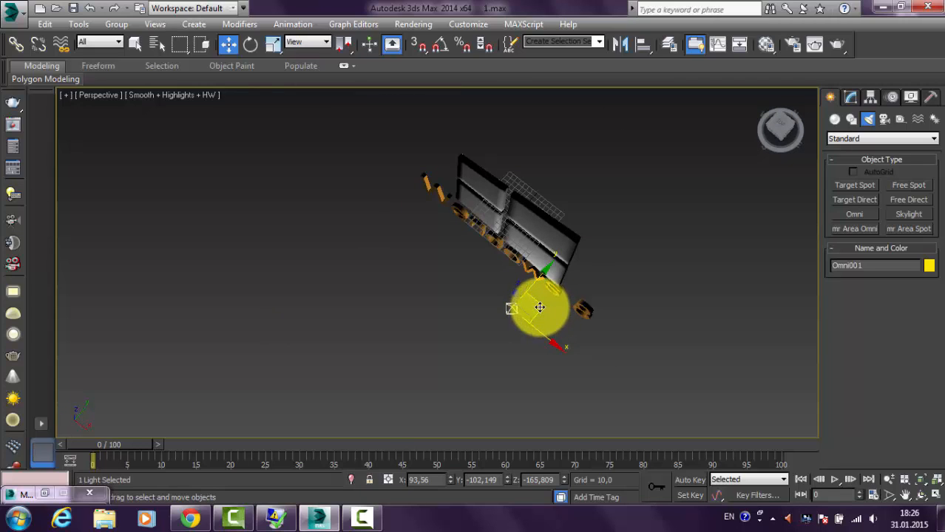
- Clone the Omni light as one independent copy and move it far out in front of the logo, to about X -727, Y -613
mouse_move(540, 308)
shift+mouse_down()
mouse_move(400, 257)
mouse_move(375, 264)
shift+mouse_up()
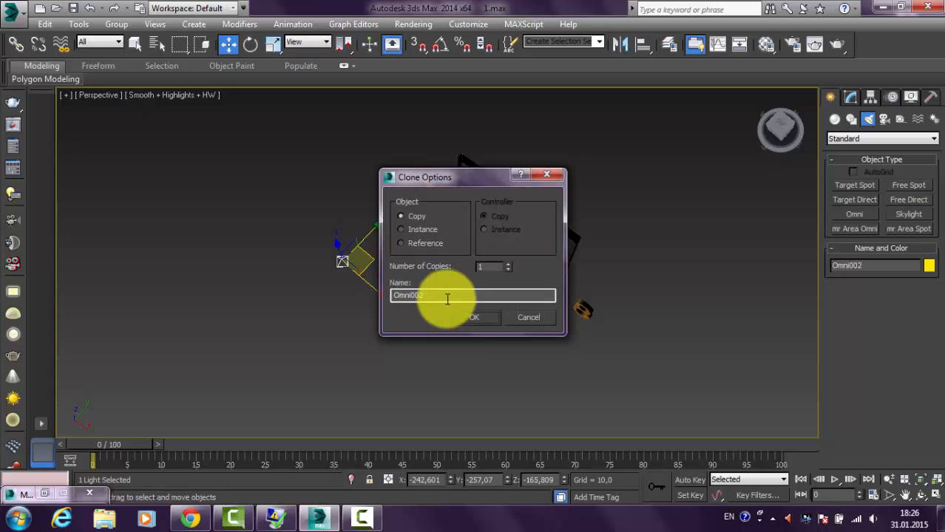
click(478, 317)
mouse_move(468, 315)
alt+middle_down()
mouse_move(507, 250)
mouse_move(475, 321)
mouse_move(426, 279)
alt+middle_up()
drag(442, 292, 222, 297)
alt+middle_drag(449, 319, 267, 269)
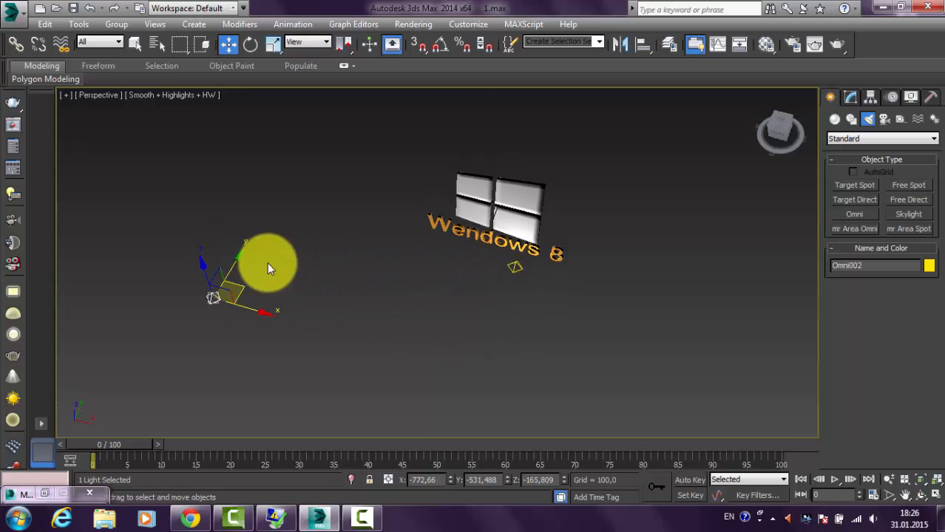
alt+middle_drag(415, 312, 887, 118)
- Create a Standard Target camera in front of the logo, aimed at the centre of the panes
click(882, 120)
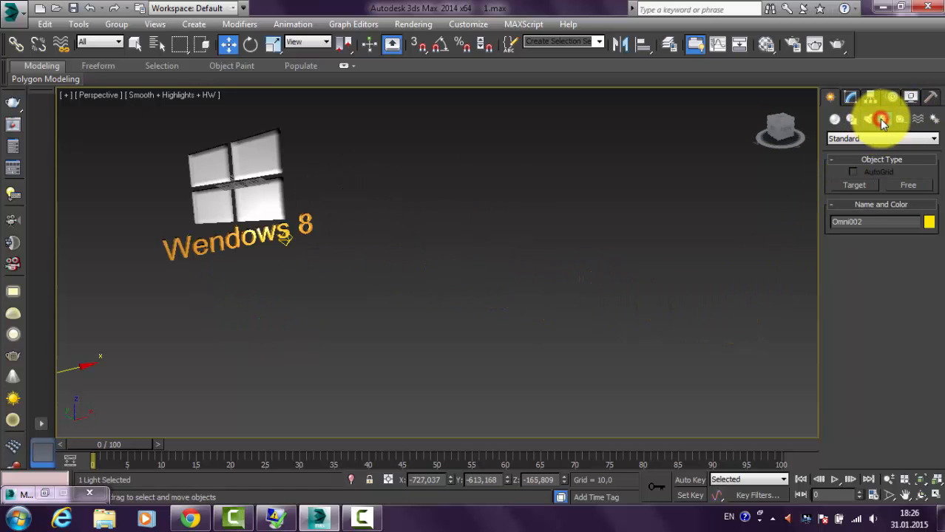
click(858, 188)
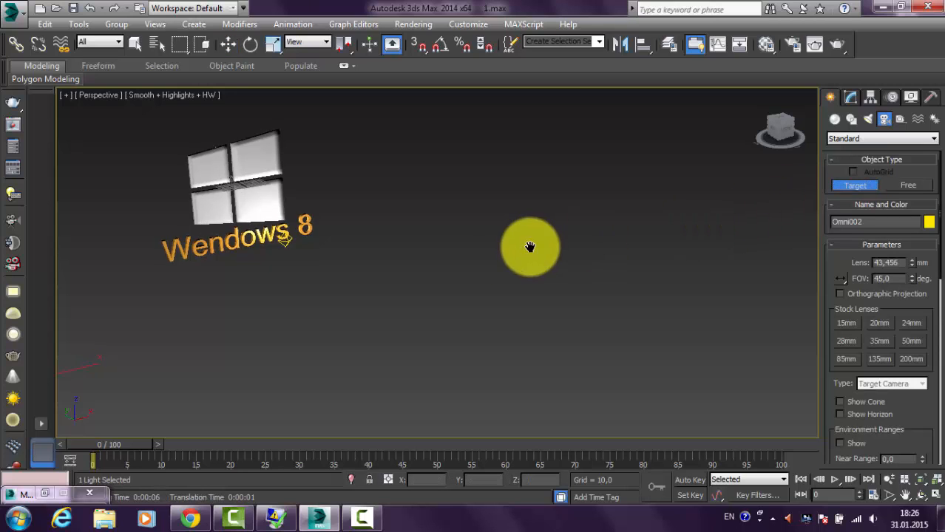
alt+middle_drag(527, 247, 403, 207)
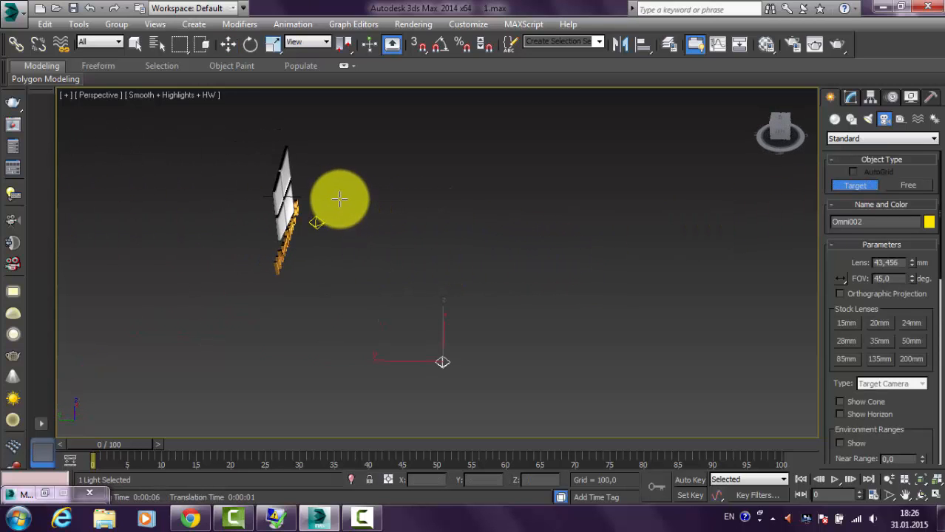
drag(337, 196, 274, 198)
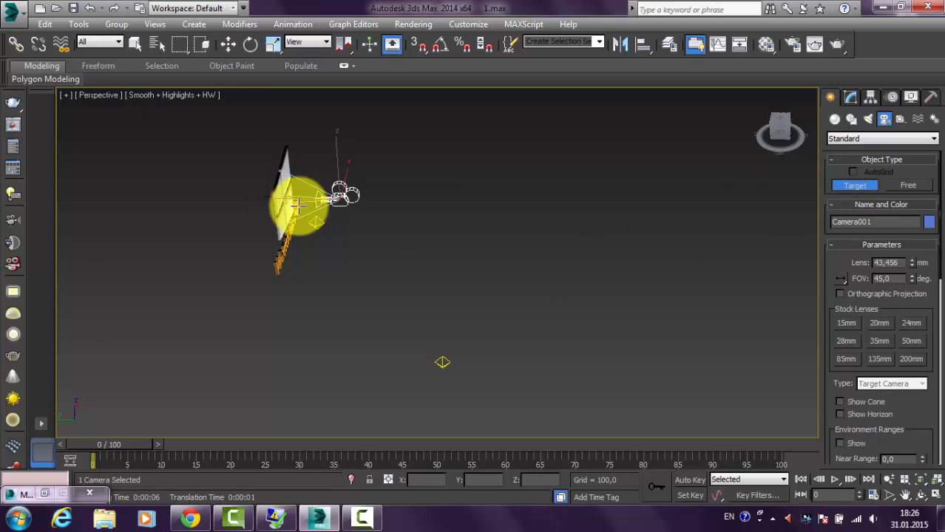
alt+middle_drag(306, 205, 490, 247)
right_click(506, 293)
- Set the camera target's X and Y position to 0
scroll(507, 293, up, 3)
click(453, 260)
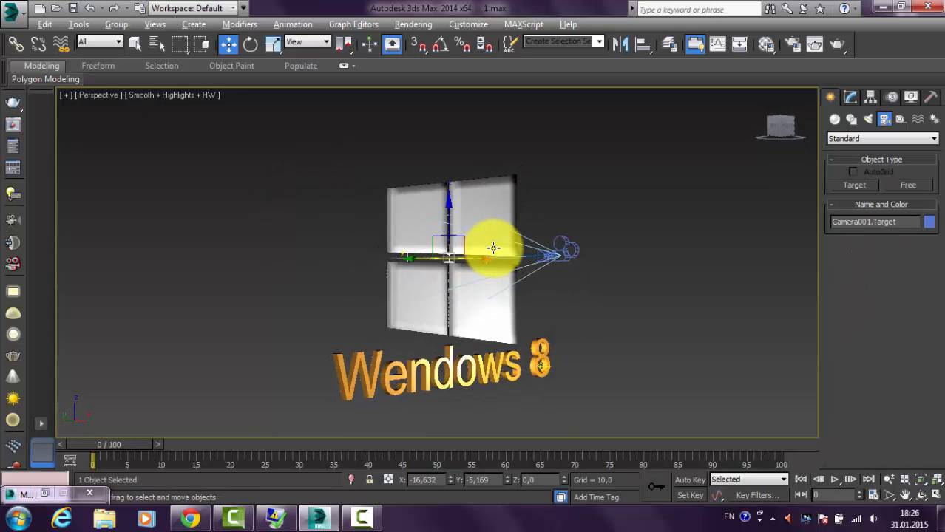
scroll(418, 264, up, 5)
alt+middle_drag(435, 266, 483, 397)
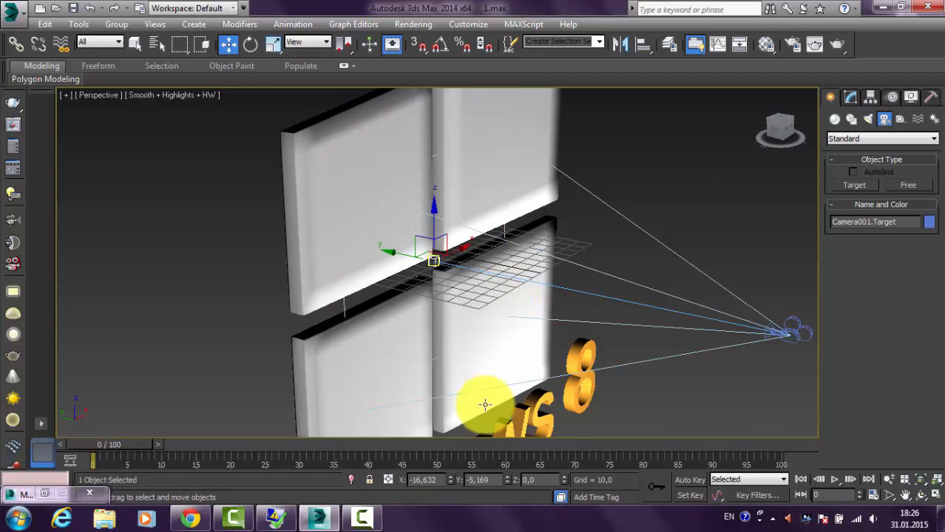
drag(444, 480, 371, 488)
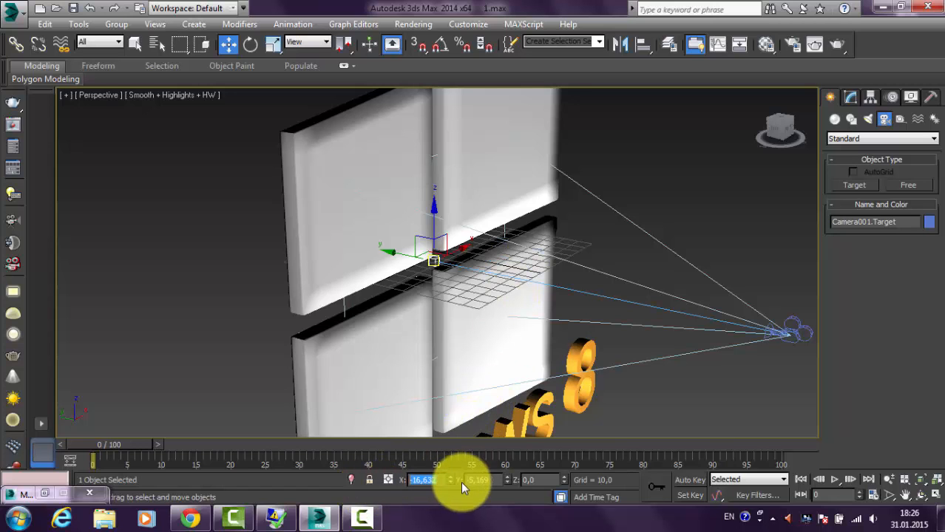
text(0)
drag(497, 479, 434, 478)
- Move the camera back from the logo along the Y axis to about Y -658, framing the panes and the text
click(788, 329)
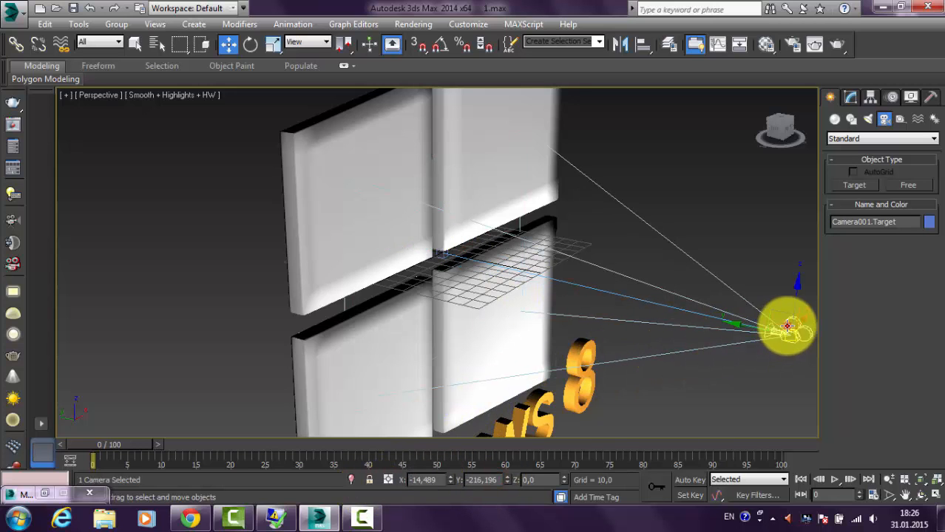
alt+middle_drag(753, 334, 707, 351)
scroll(708, 341, down, 2)
scroll(707, 351, up, 3)
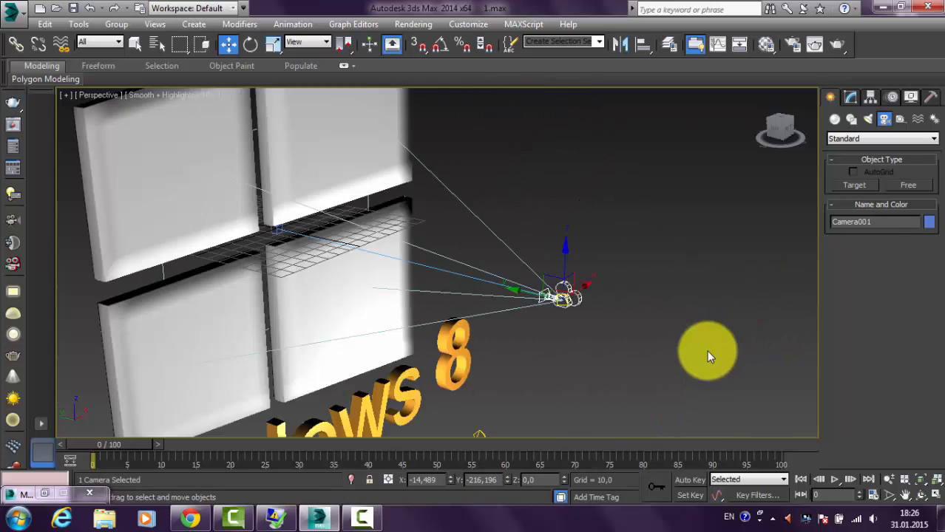
scroll(613, 324, down, 4)
alt+middle_drag(613, 325, 601, 306)
middle_drag(600, 307, 582, 291)
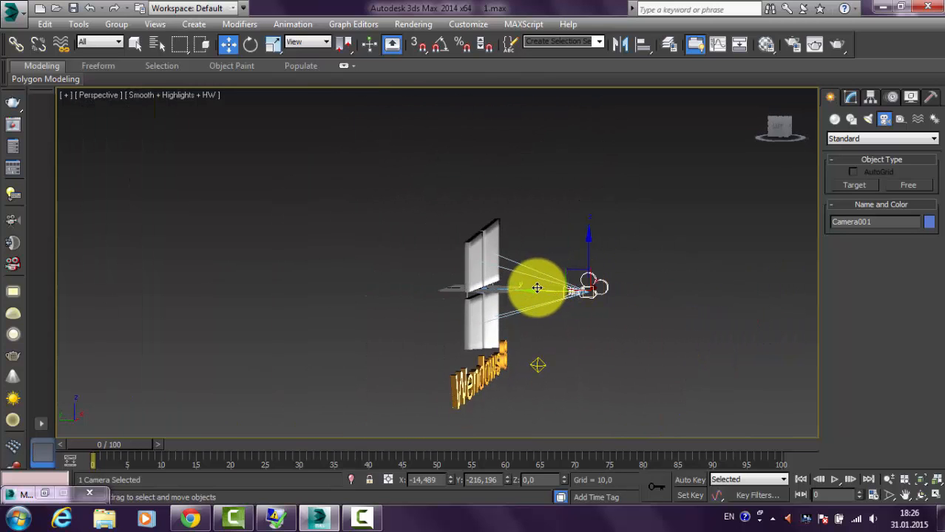
drag(538, 287, 785, 280)
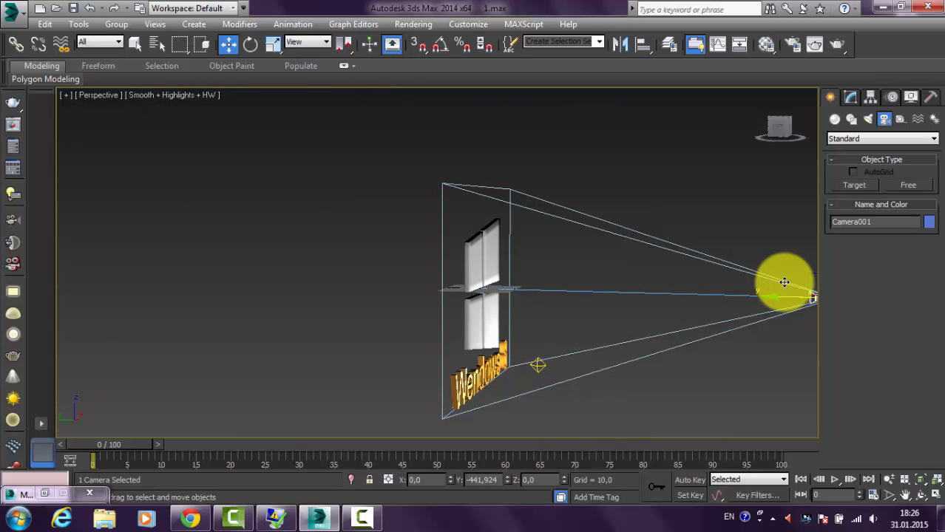
alt+middle_drag(593, 301, 443, 213)
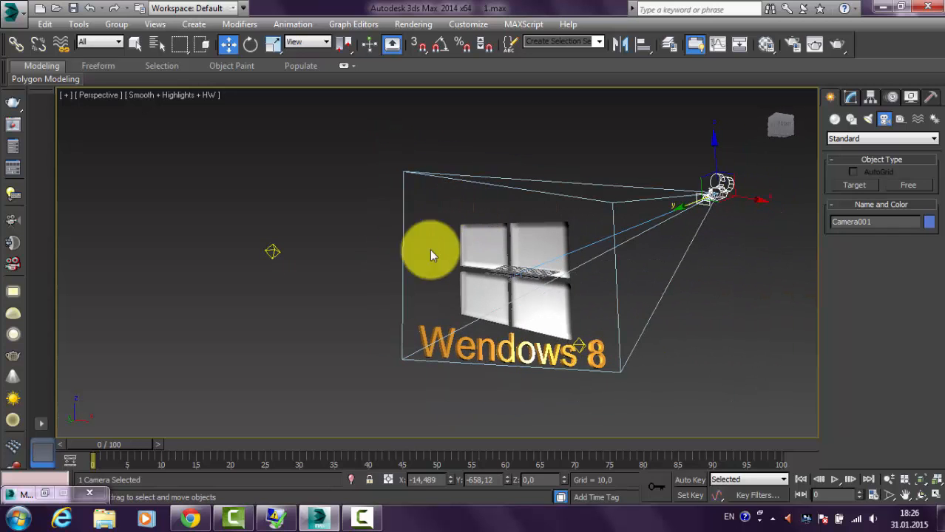
- Lower the camera target along the Z axis to about Z -29
alt+middle_drag(430, 249, 502, 214)
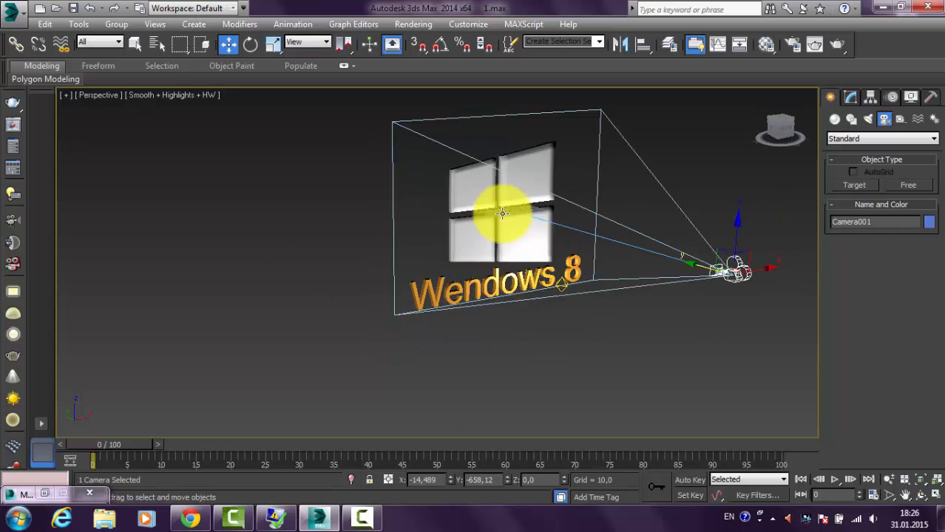
click(502, 209)
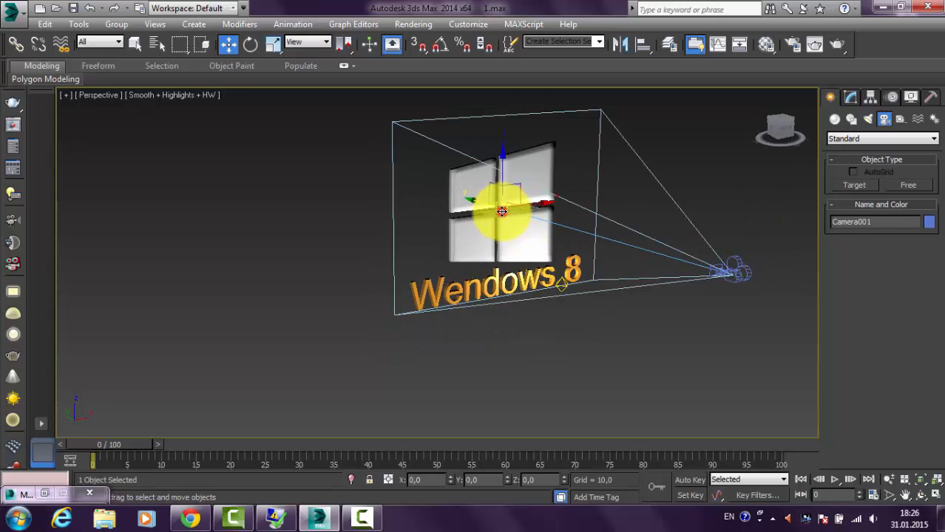
drag(502, 163, 498, 178)
mouse_move(527, 222)
alt+middle_down()
mouse_move(601, 230)
mouse_move(522, 210)
alt+middle_up()
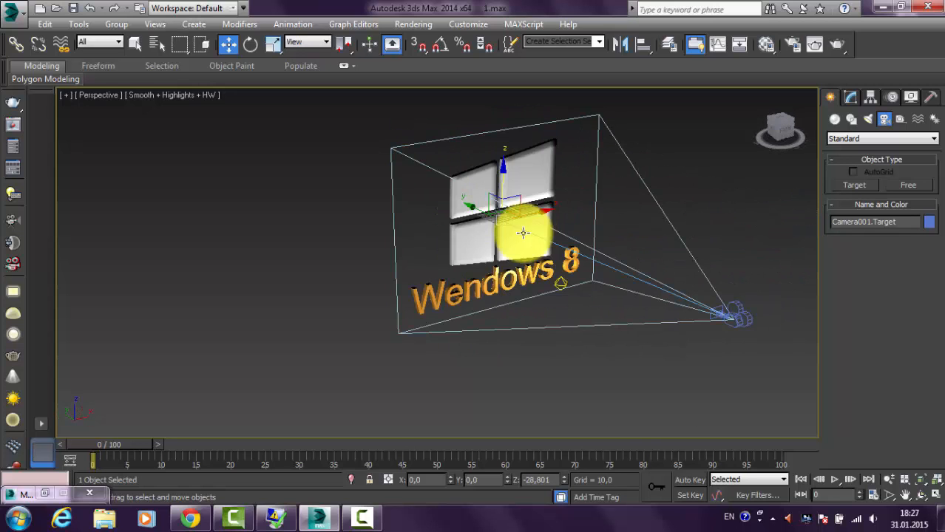
alt+middle_drag(563, 272, 588, 259)
scroll(603, 310, up, 2)
- Switch the Perspective viewport to the Camera001 view and render it
click(75, 96)
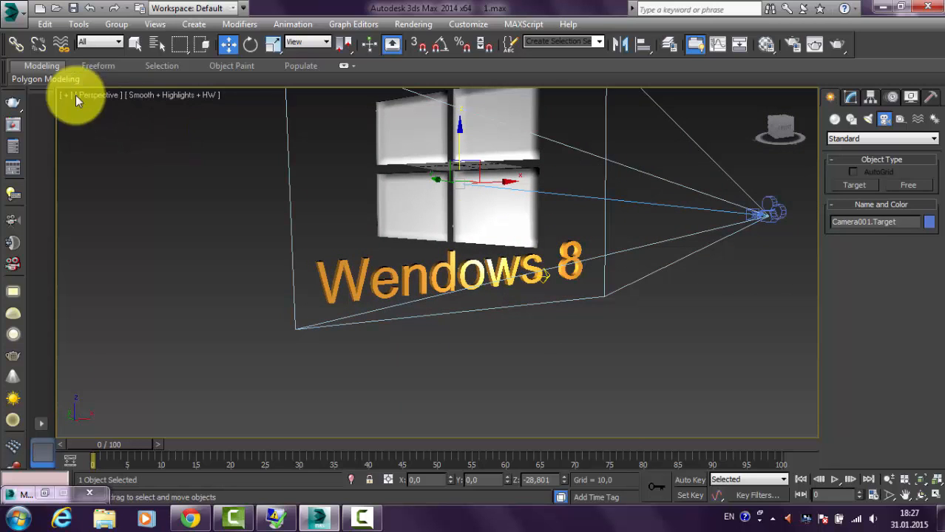
click(95, 96)
mouse_move(132, 111)
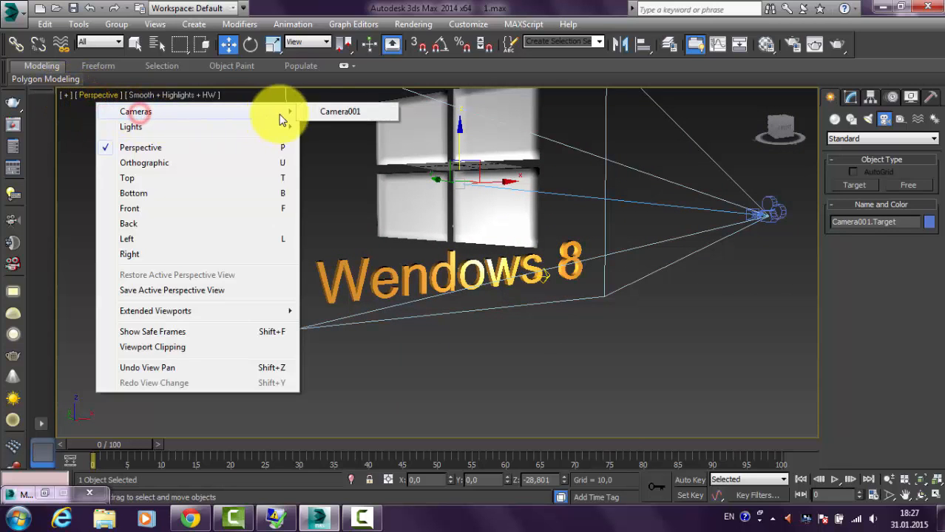
click(338, 111)
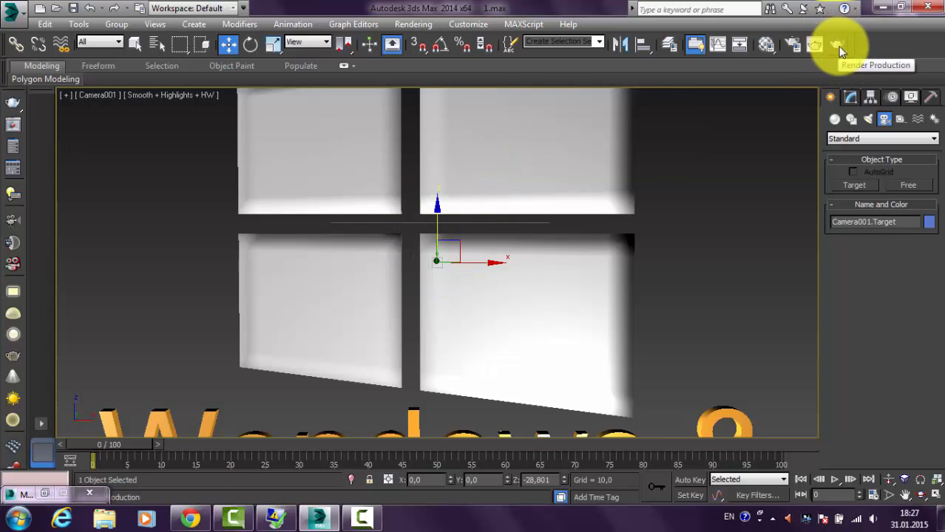
click(837, 46)
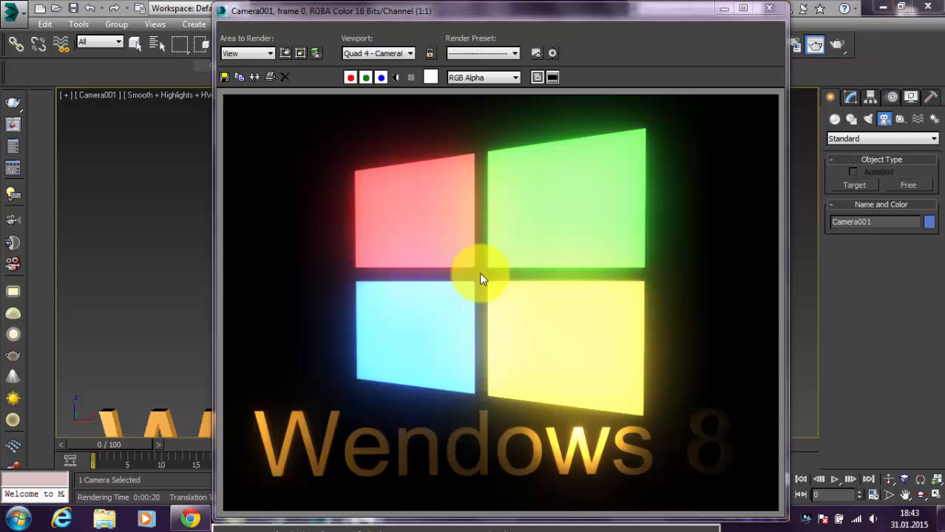
- Examine the glow of the four panes and the lighting on the copper text in the render, and close it
click(533, 182)
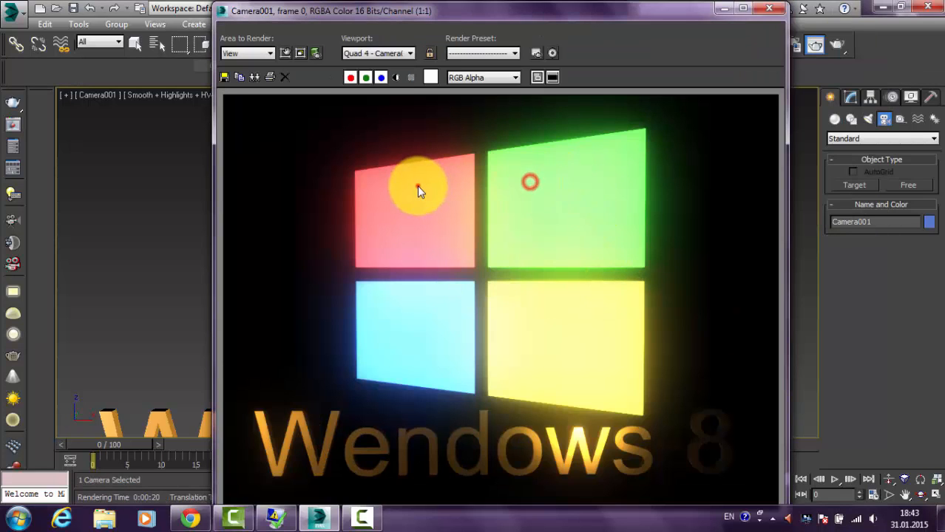
click(417, 185)
click(551, 440)
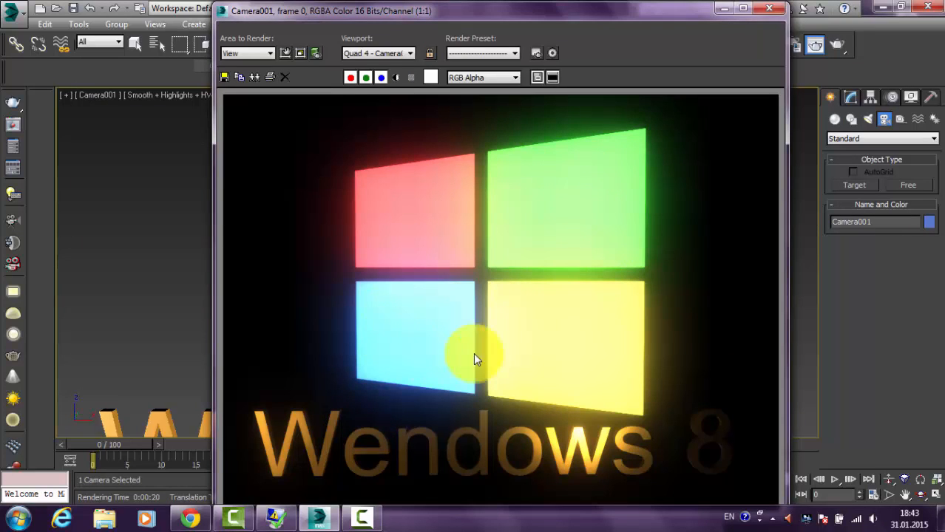
click(533, 249)
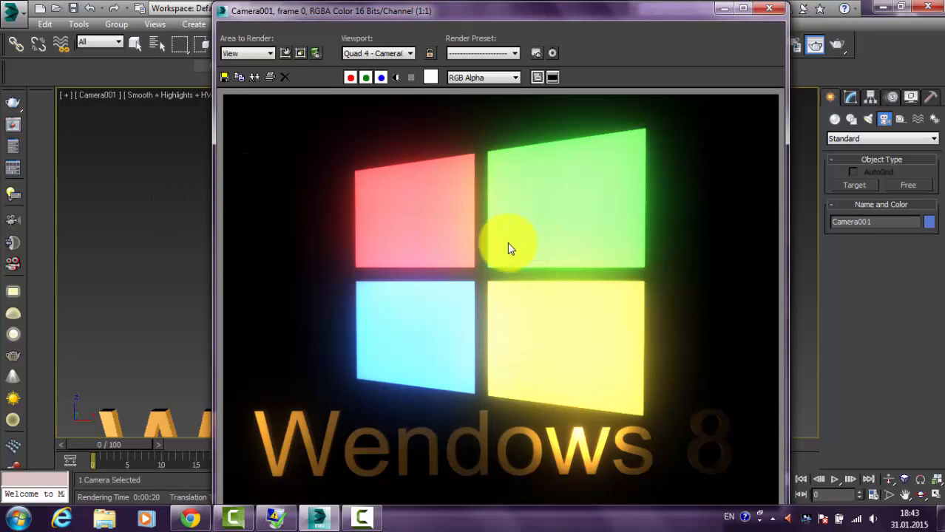
click(468, 290)
click(561, 218)
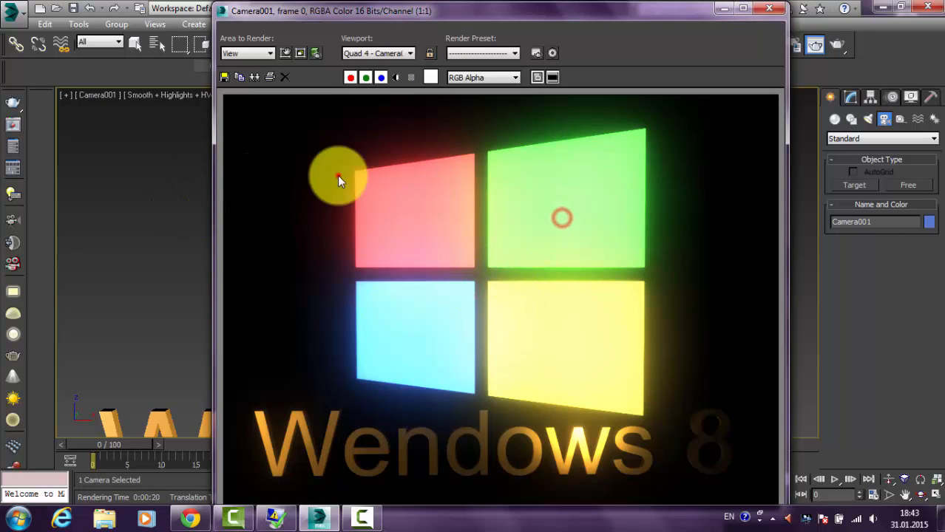
click(337, 176)
click(303, 436)
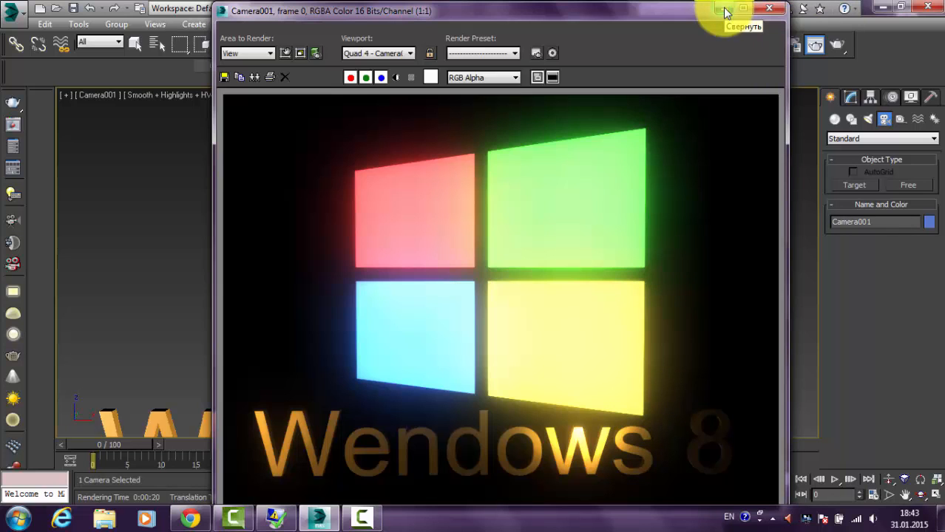
click(769, 8)
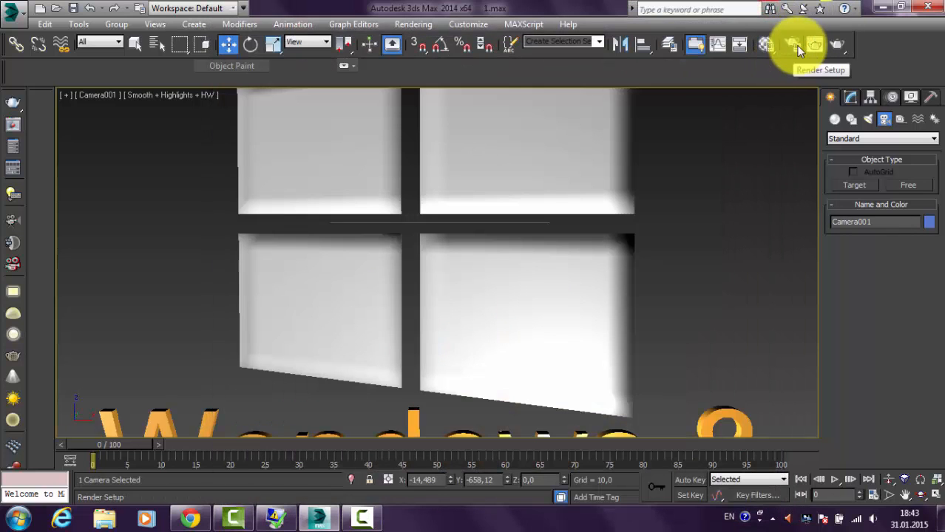
- Turn on saving the render output to a file and choose the desktop as its location
click(795, 44)
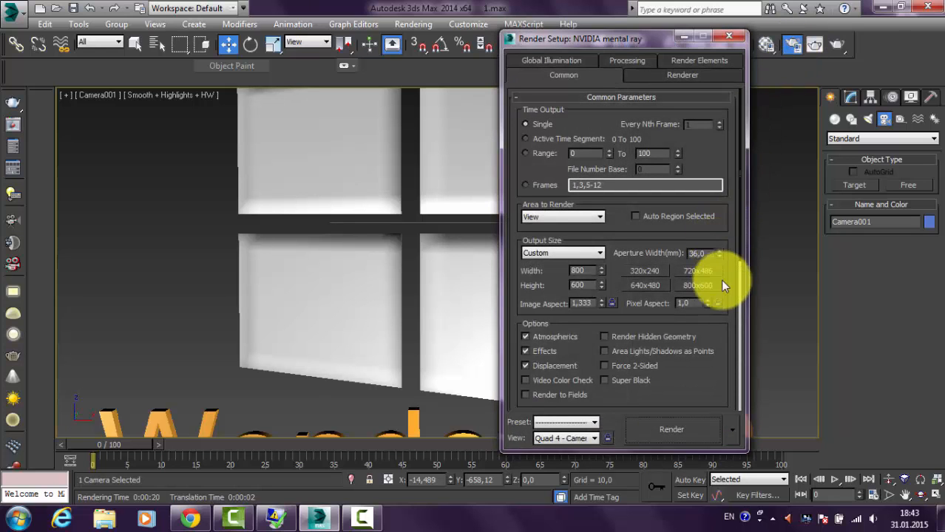
scroll(723, 333, down, 8)
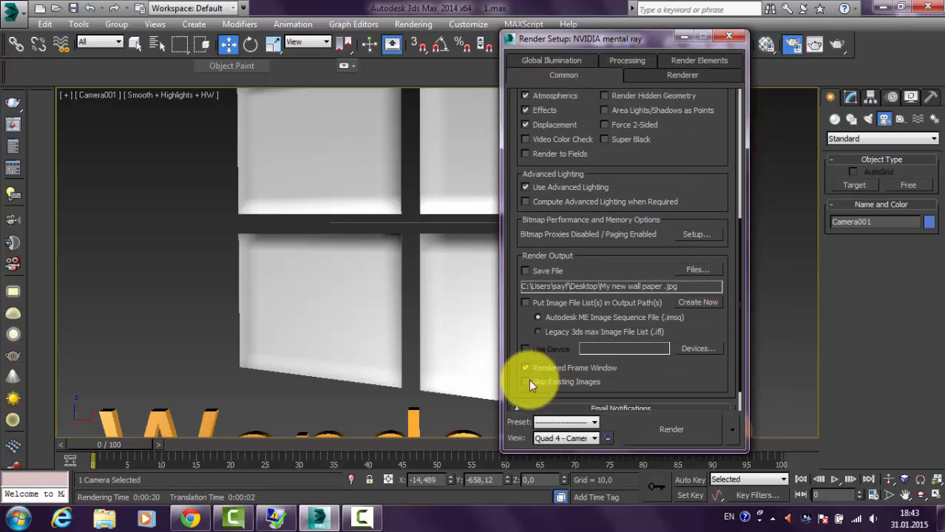
click(526, 271)
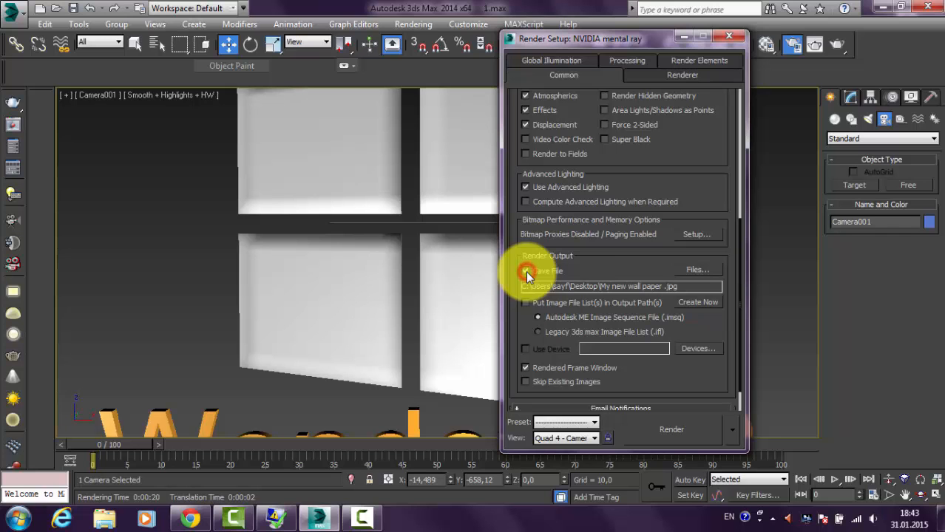
click(693, 269)
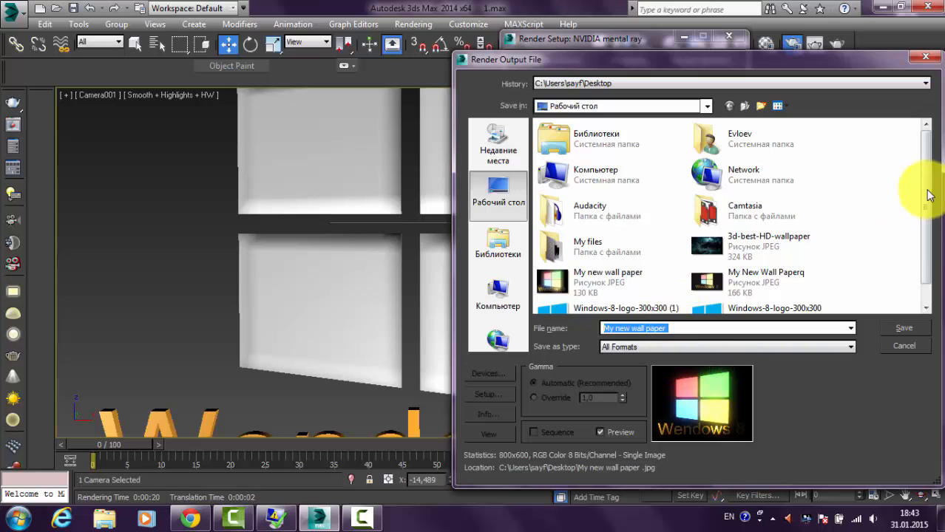
scroll(923, 222, down, 1)
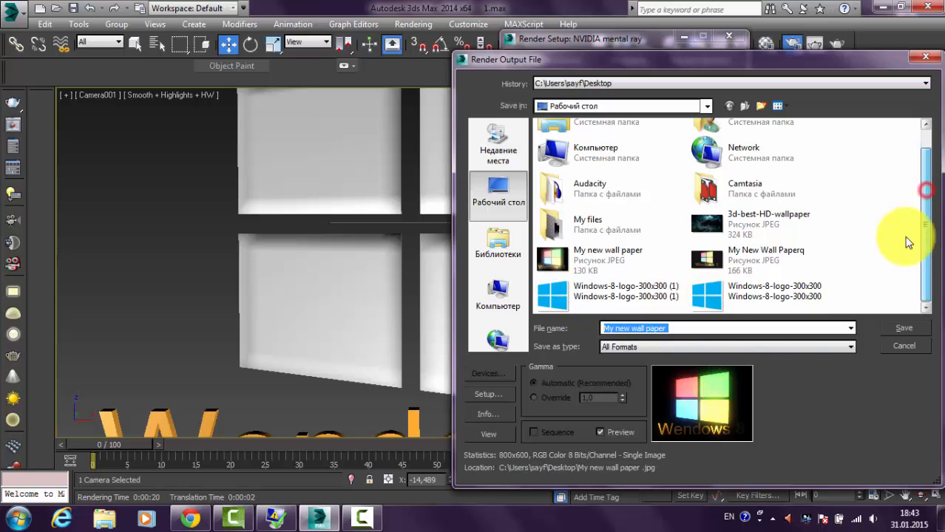
click(498, 144)
click(503, 196)
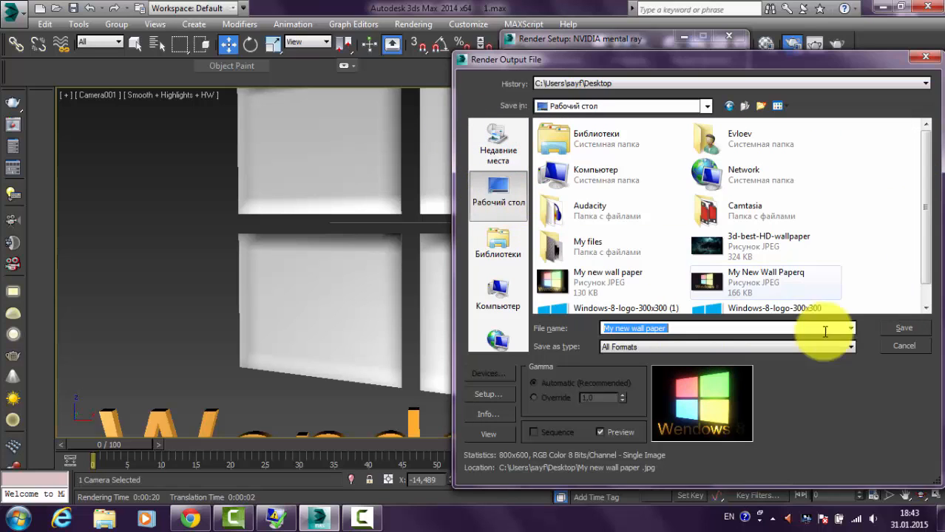
- Set the render output to a JPEG file named "My new wall paper", overwriting the existing file
click(691, 328)
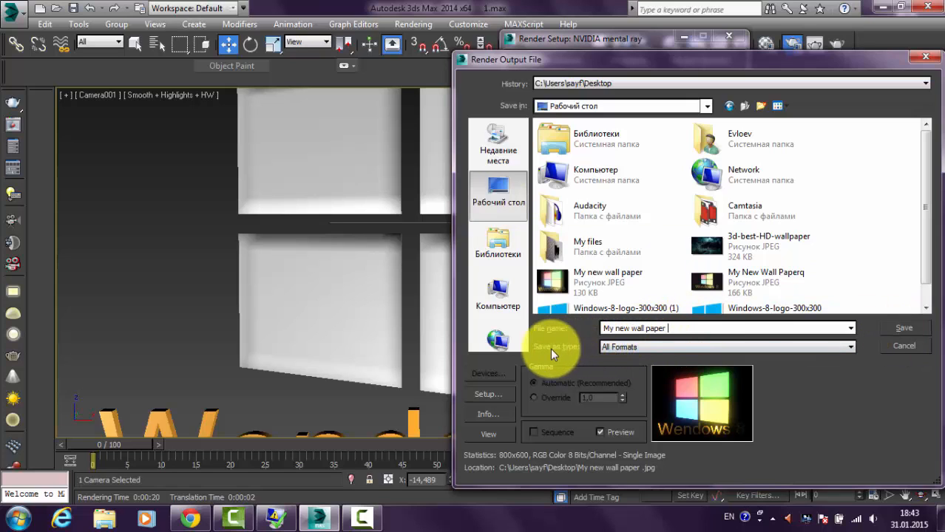
click(626, 347)
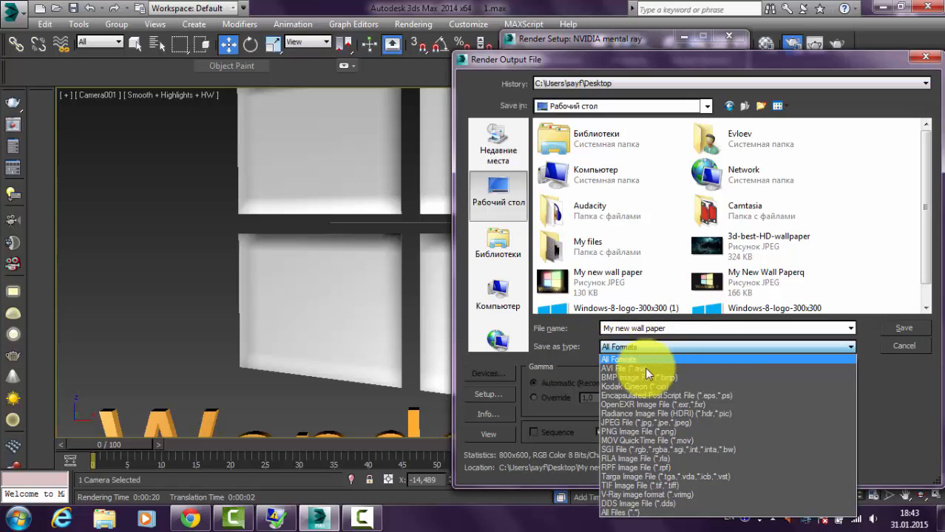
click(639, 423)
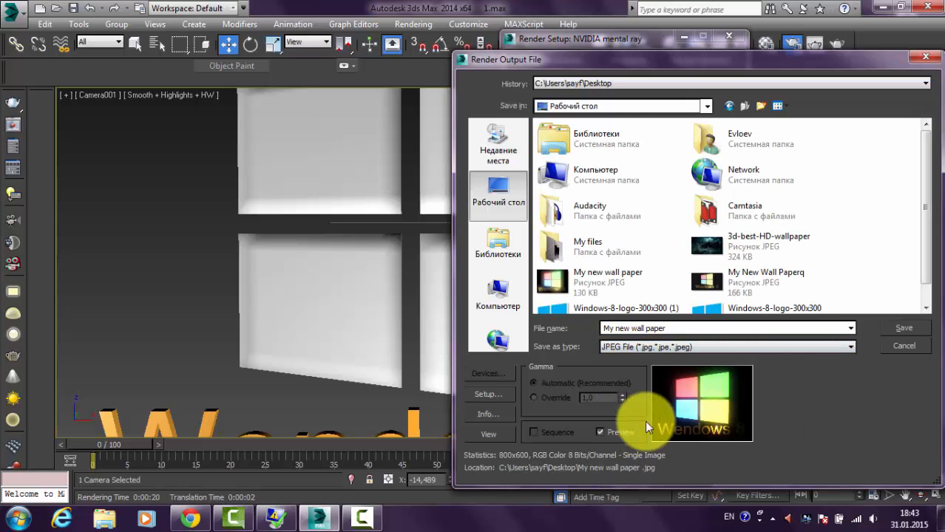
click(904, 328)
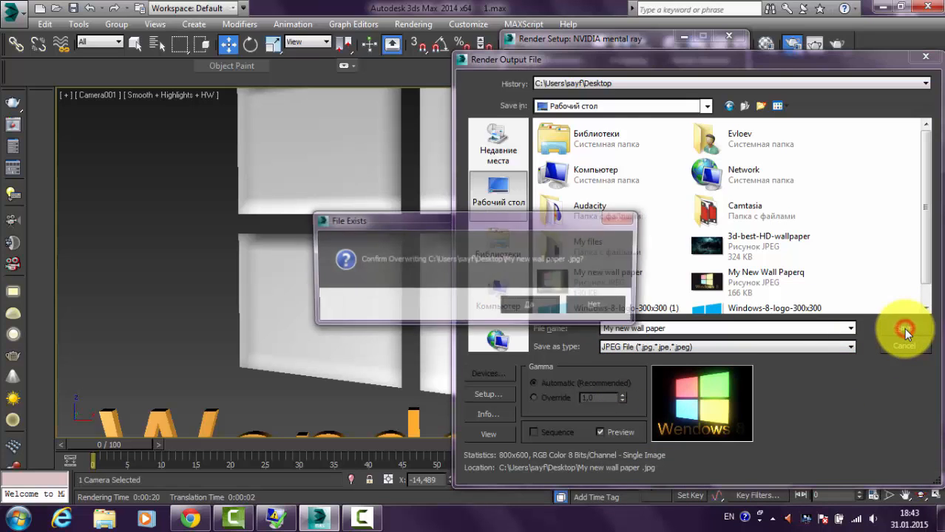
click(539, 305)
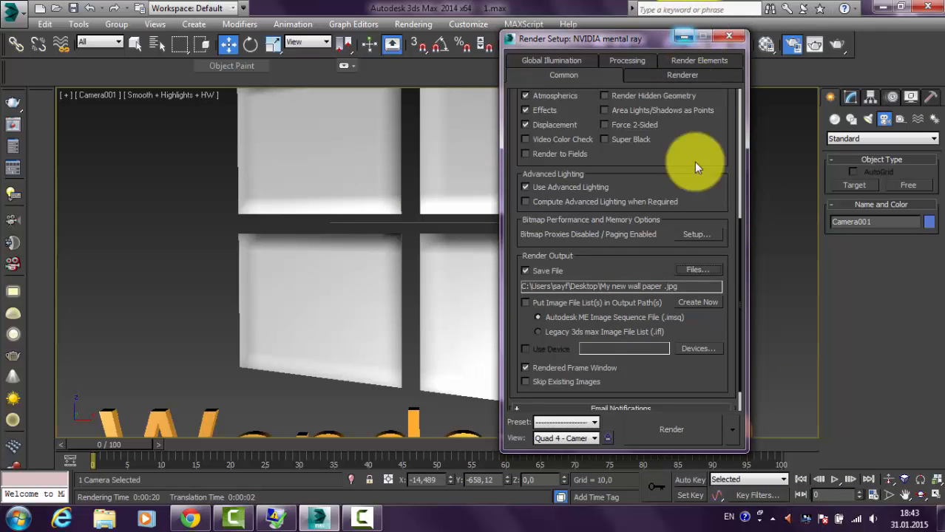
- Look up the monitor's resolution in the Windows screen resolution settings, to match the render output size to it
drag(701, 139, 692, 360)
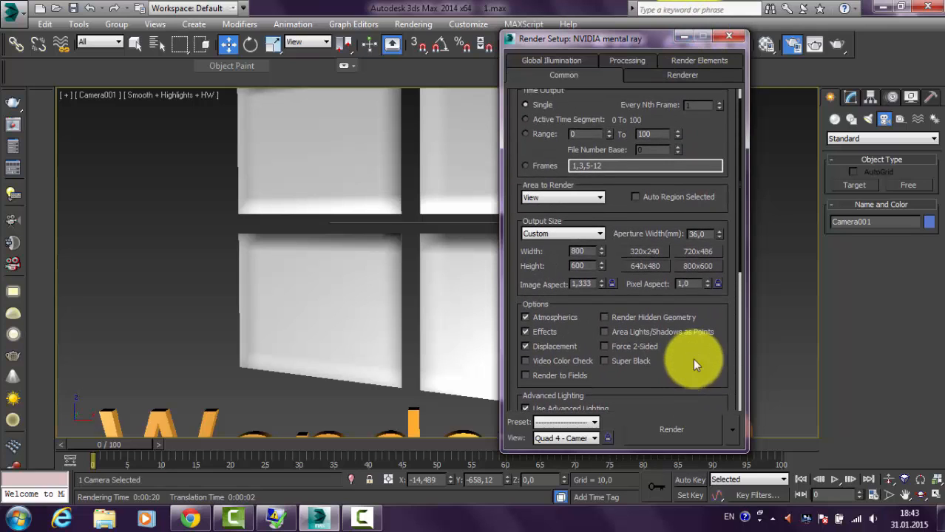
double_click(582, 252)
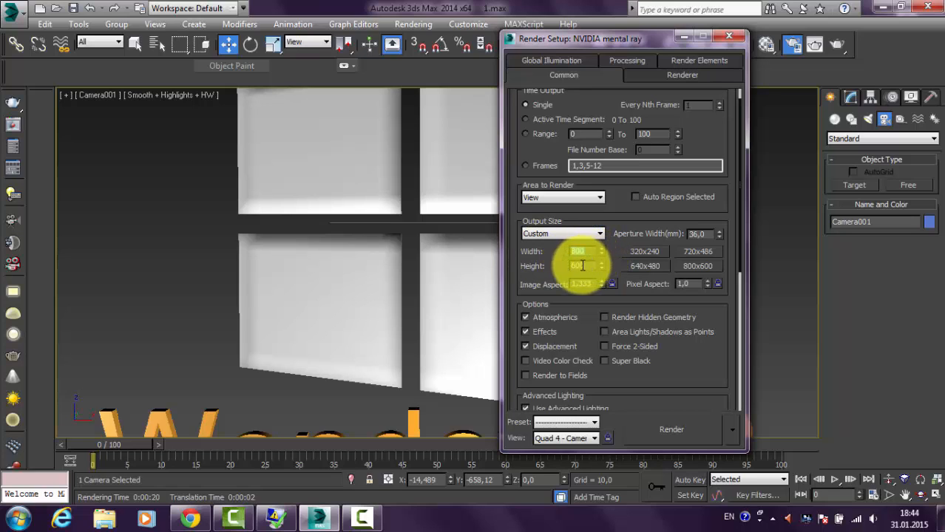
click(591, 268)
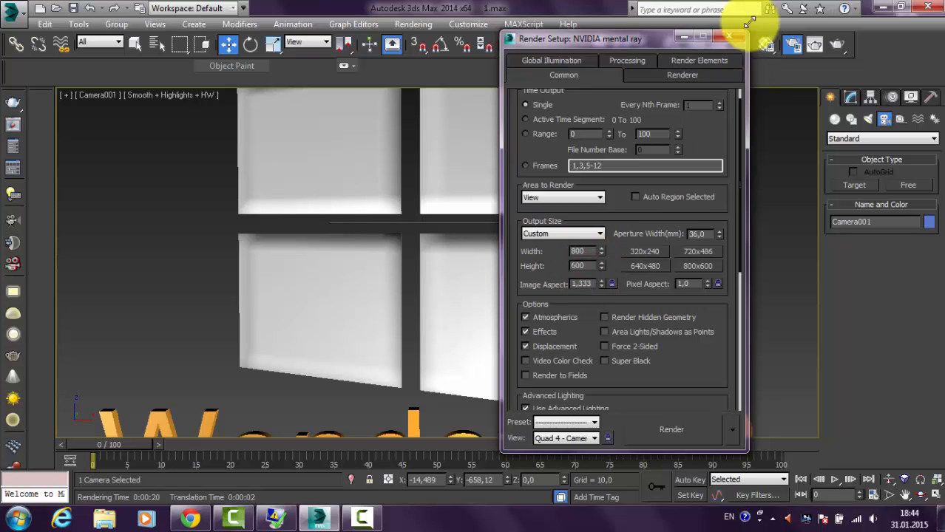
click(681, 39)
click(882, 7)
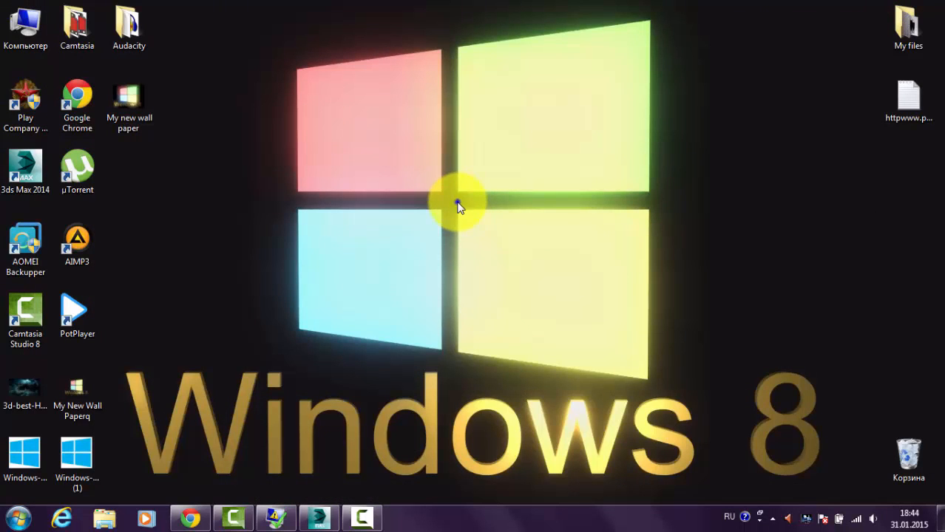
right_click(458, 203)
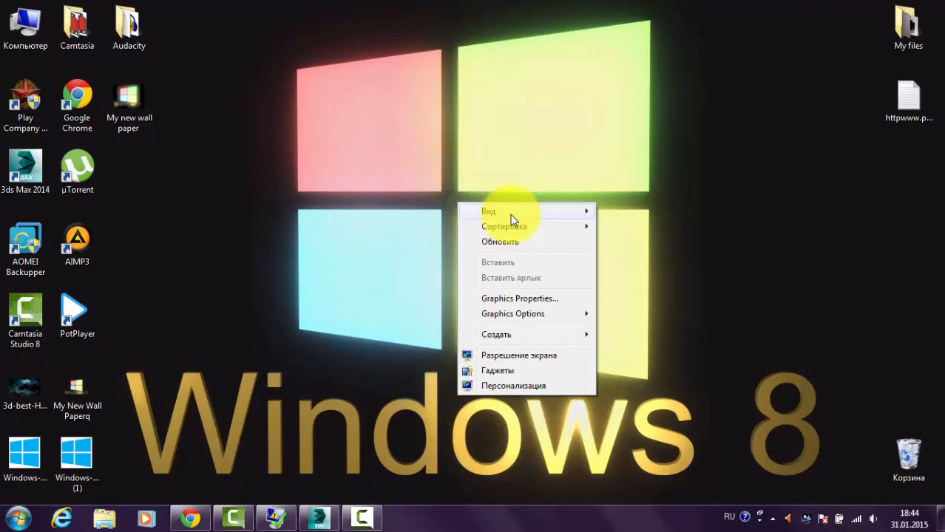
click(529, 355)
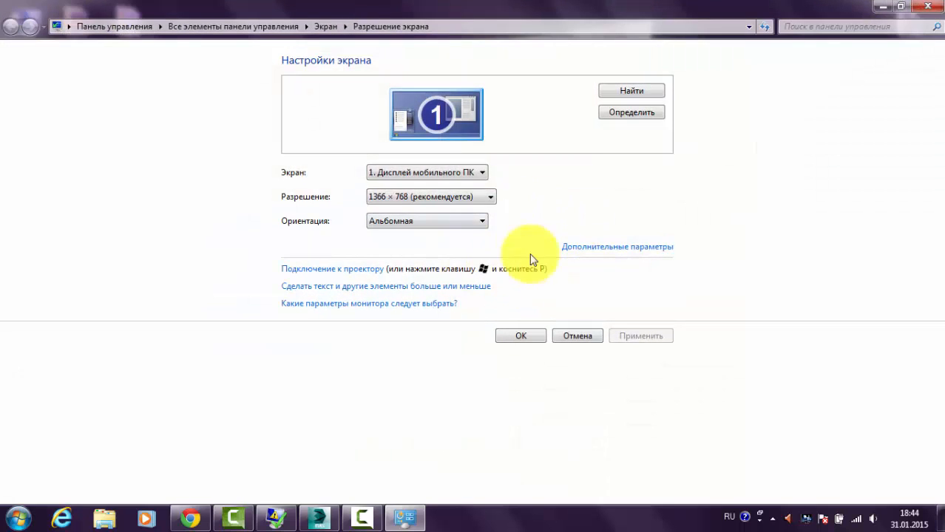
- Back in 3ds Max, set the render output size to 1366 by 768 and close the display settings and the render setup
click(322, 519)
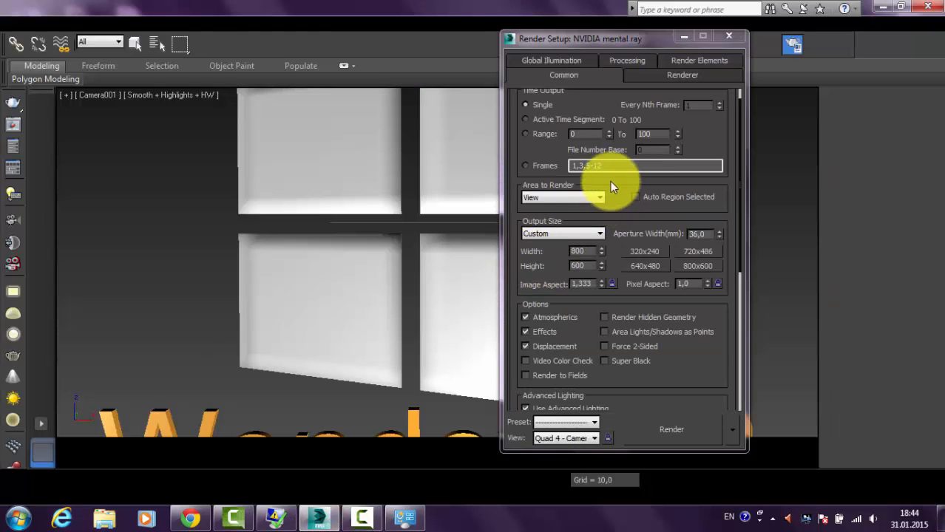
drag(586, 252, 452, 252)
text(1366)
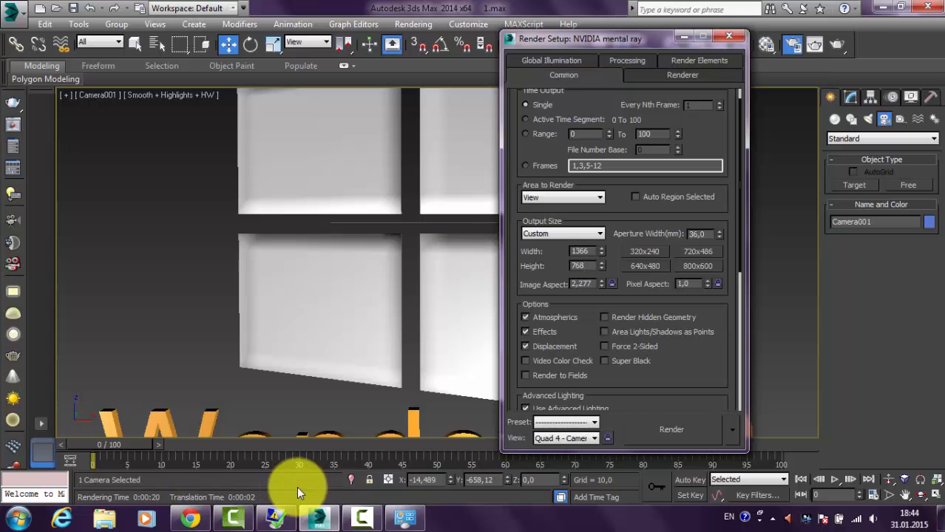
click(405, 519)
click(407, 519)
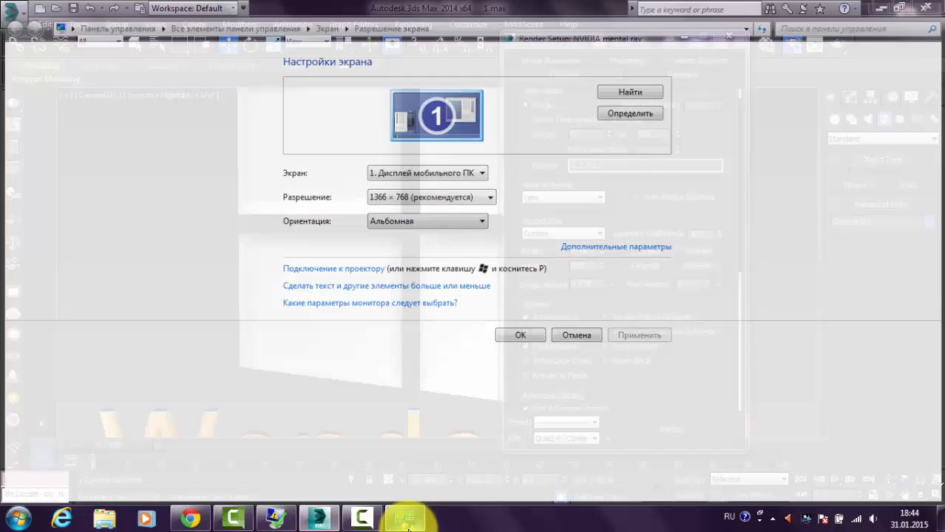
click(405, 519)
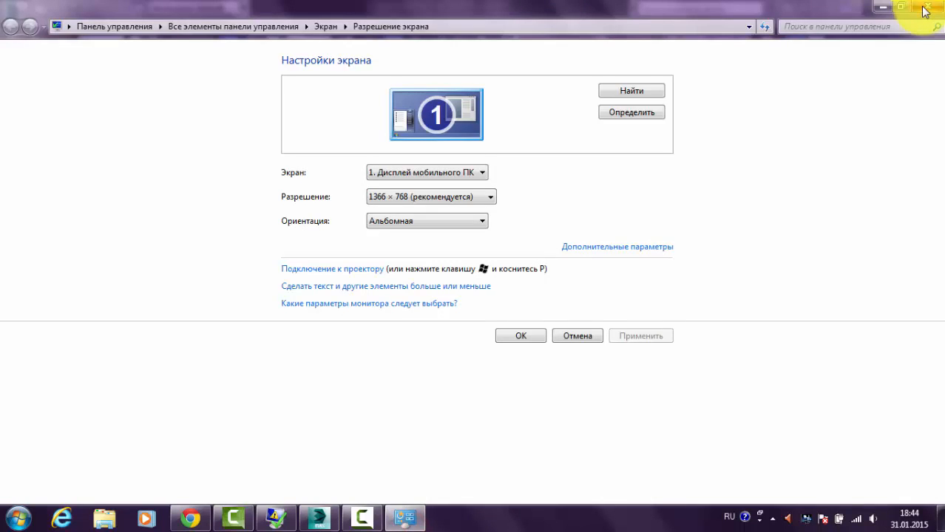
click(927, 6)
click(717, 357)
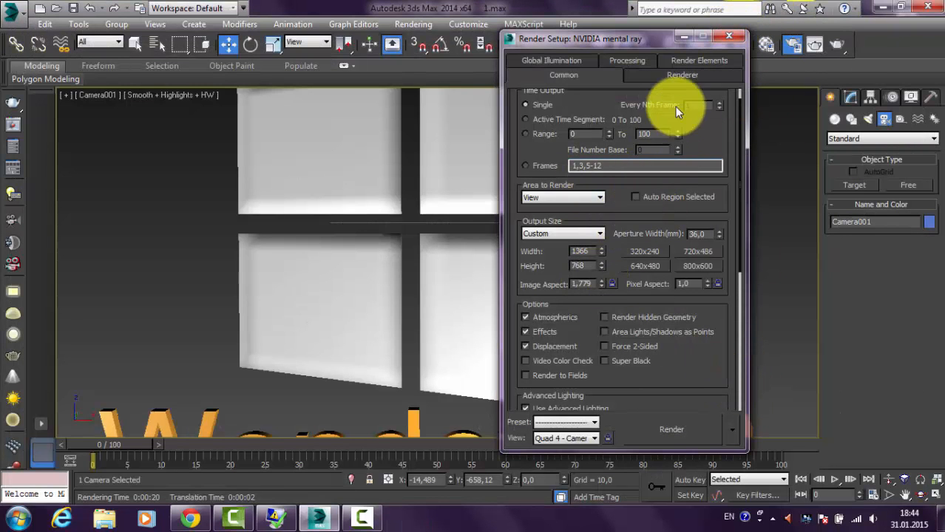
click(731, 37)
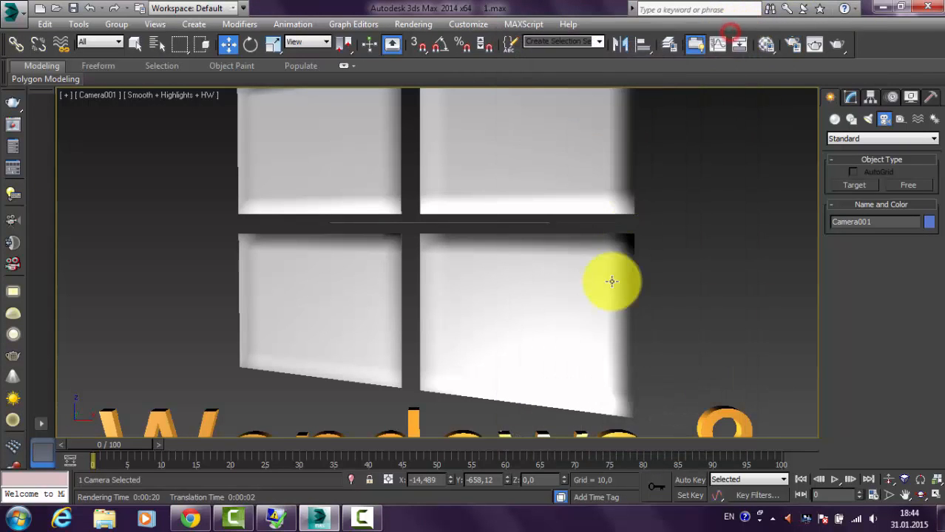
- In the Perspective view, move the camera farther back from the logo along the Y axis to about Y -793
key(p)
scroll(607, 299, down, 10)
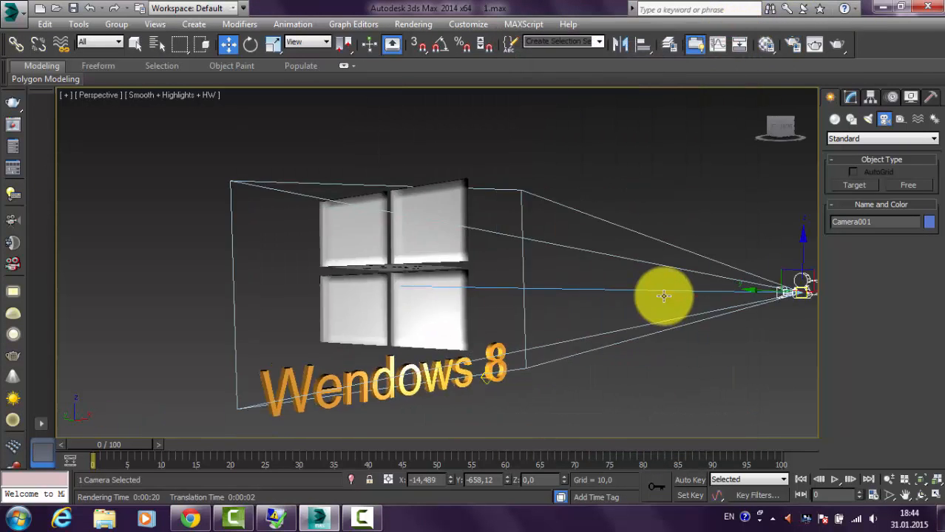
alt+middle_drag(660, 318, 661, 326)
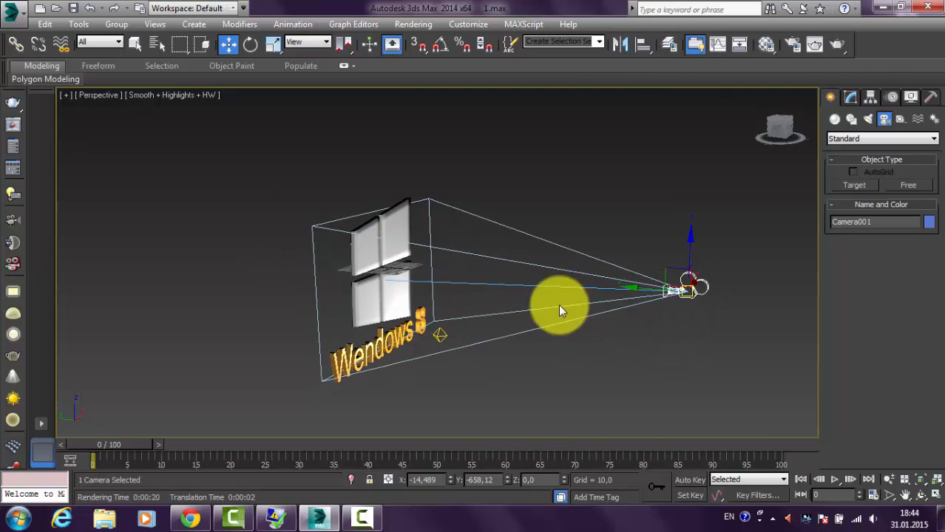
alt+middle_drag(401, 221, 377, 252)
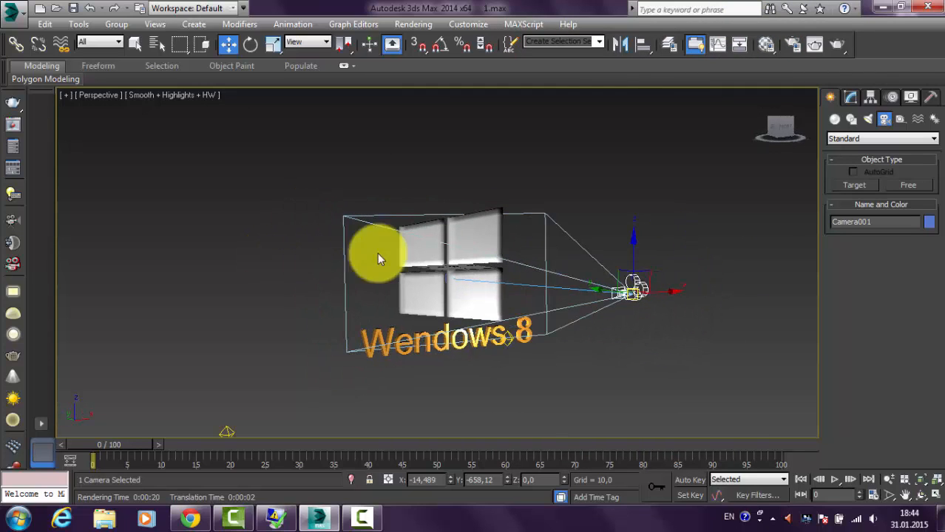
click(519, 212)
click(621, 302)
alt+middle_drag(621, 309, 606, 289)
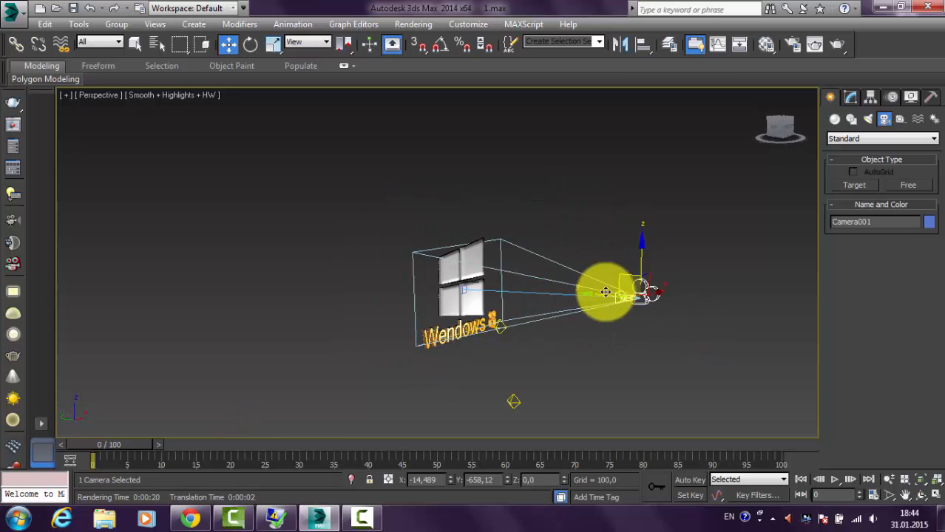
drag(590, 297, 630, 313)
alt+middle_drag(630, 313, 608, 300)
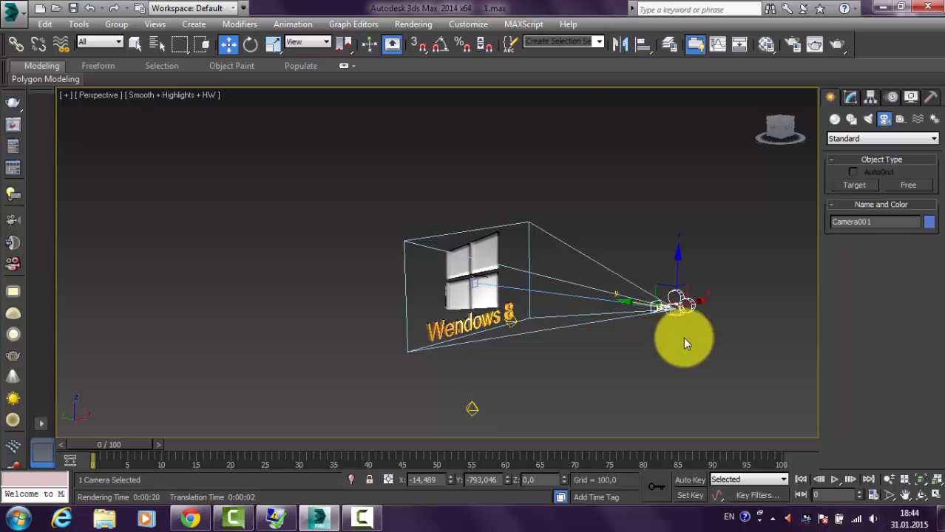
- Return the viewport to the Camera001 view and render the logo with its text to the output file
key(c)
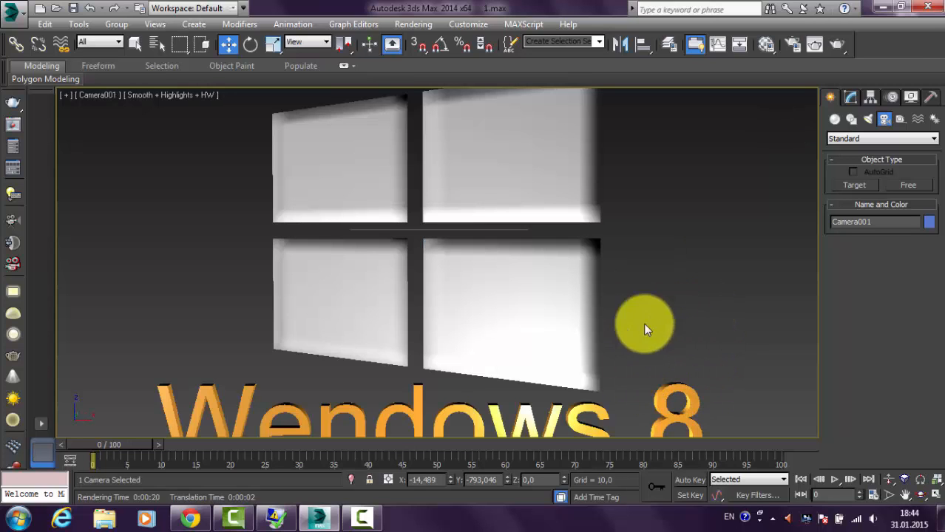
click(837, 47)
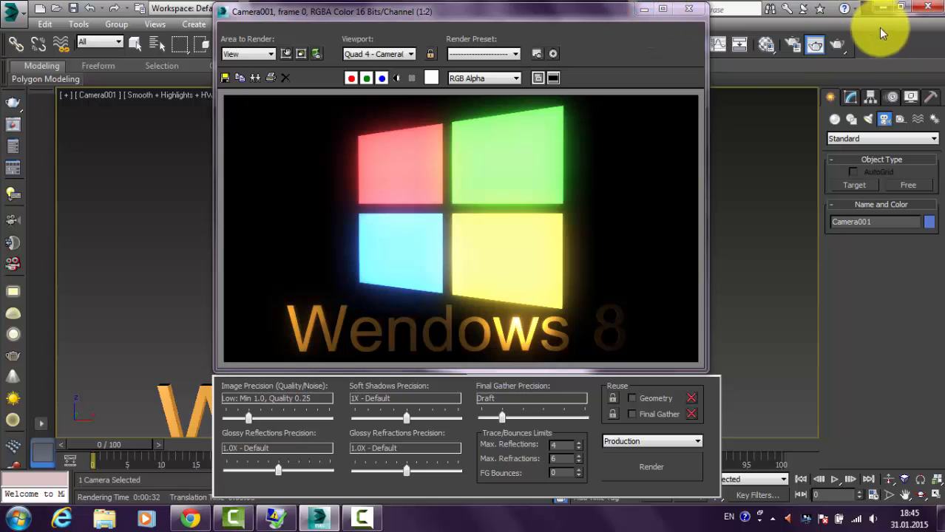
click(417, 249)
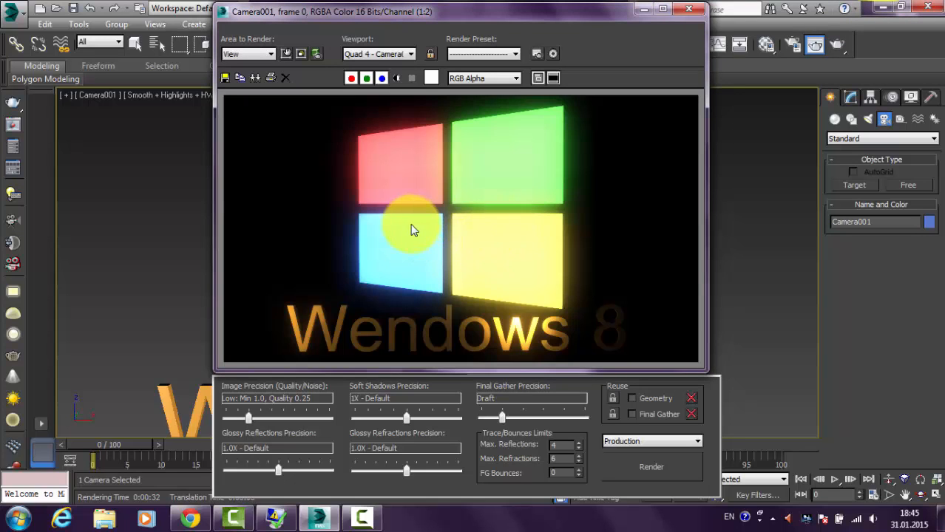